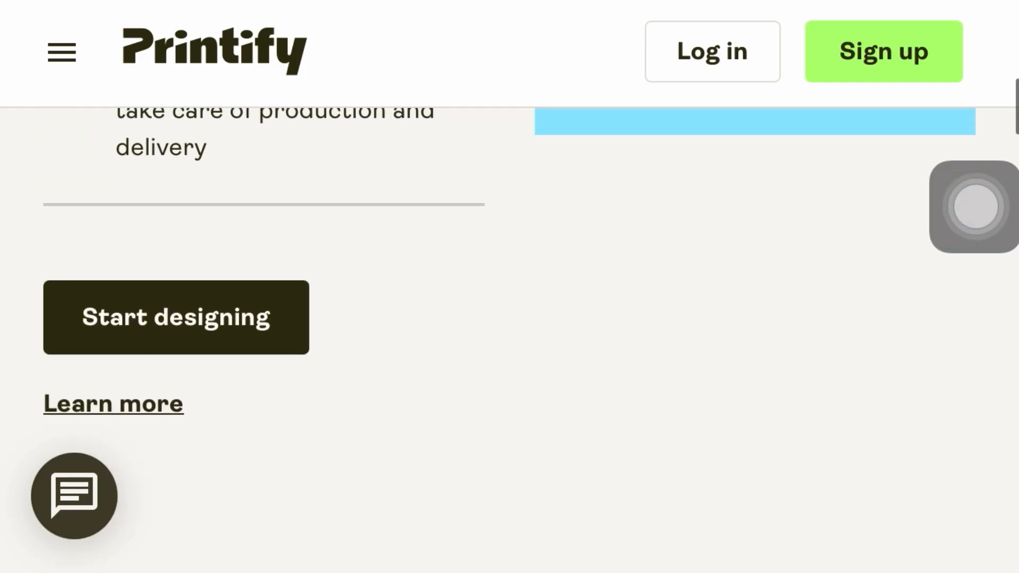
- Open Printify's free account sign-up form from the homepage and go to its email and password fields
scroll(510, 319, down, 4)
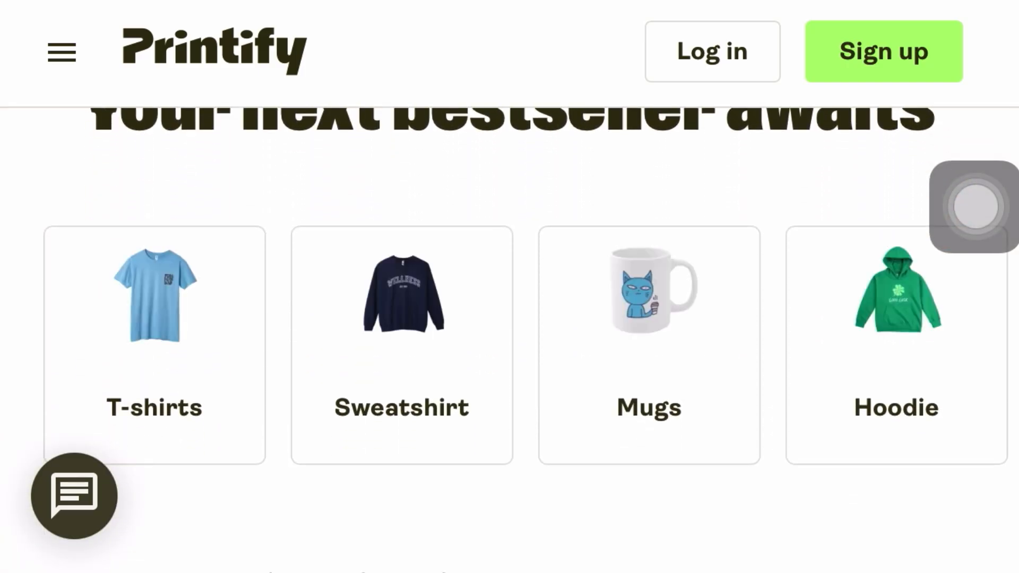
scroll(510, 340, down, 2)
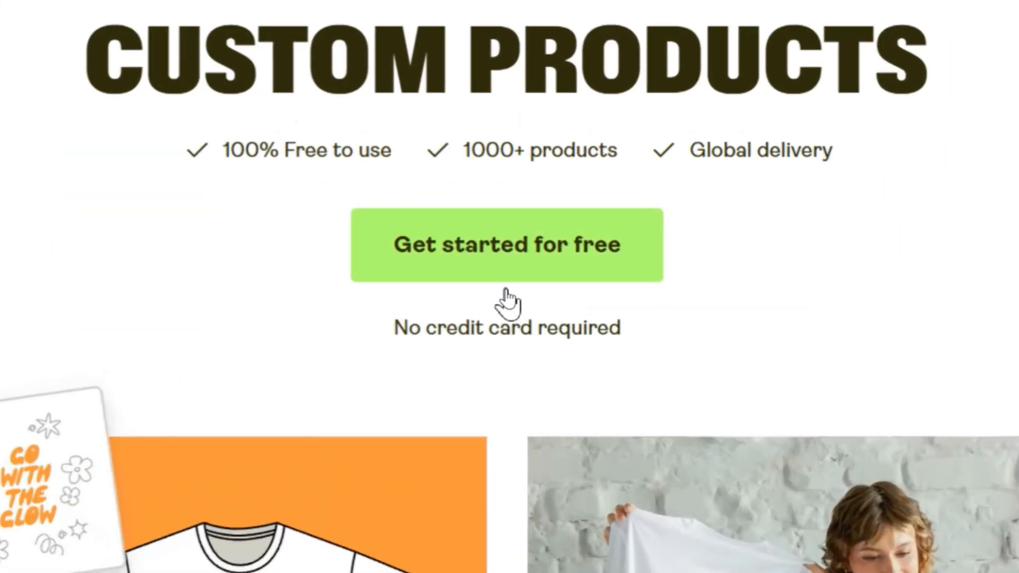
click(516, 274)
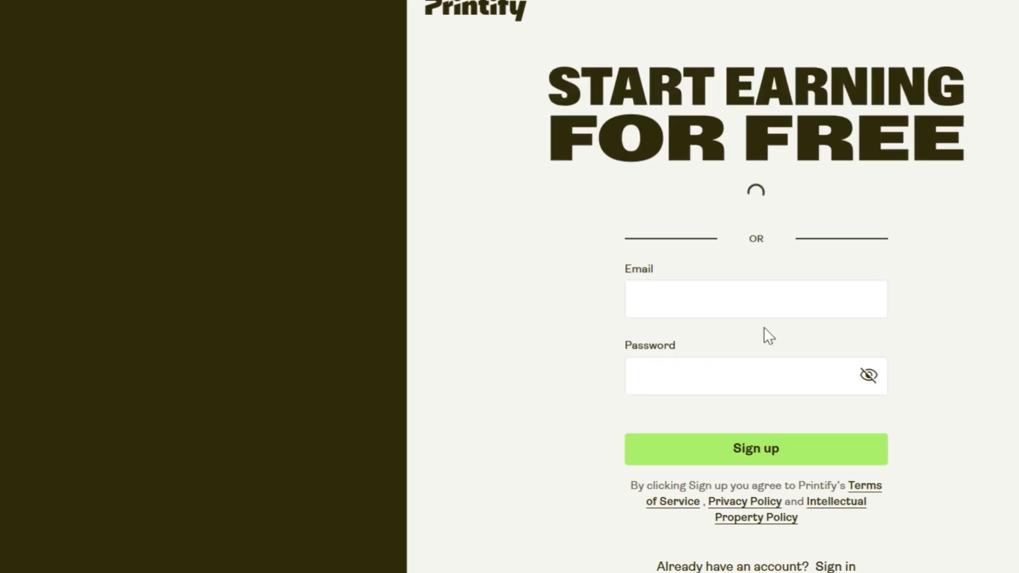
click(697, 287)
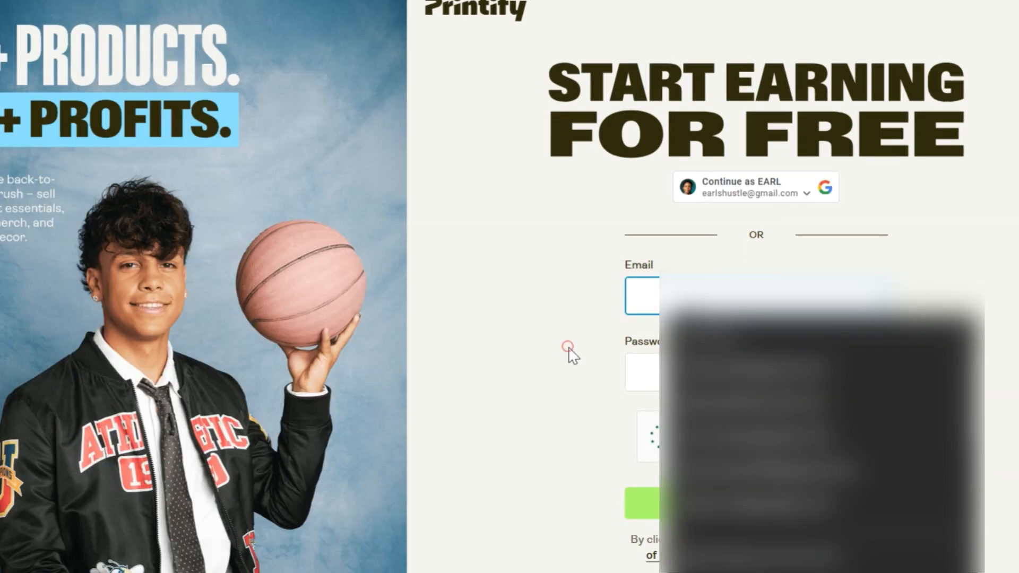
click(568, 348)
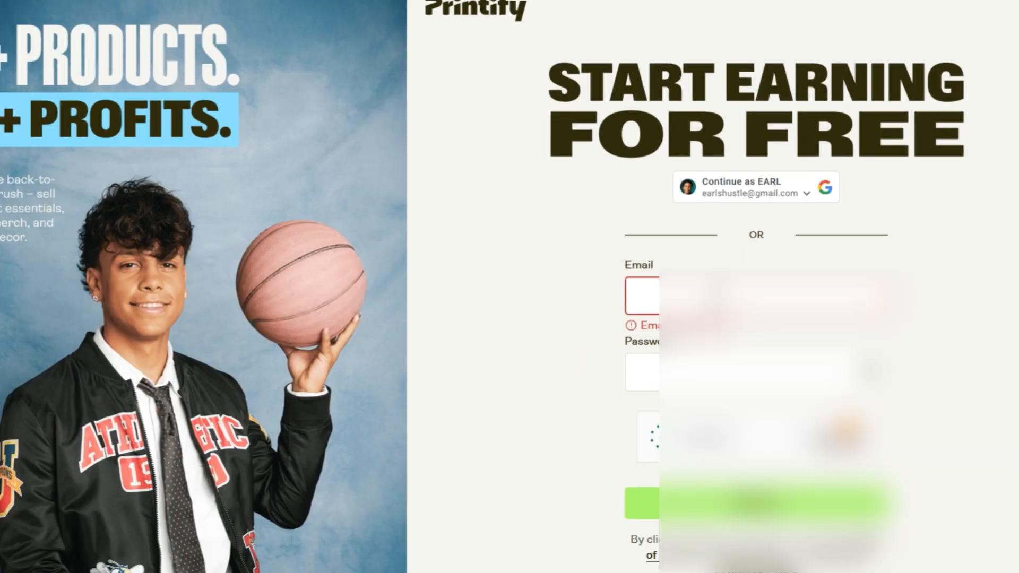
click(727, 376)
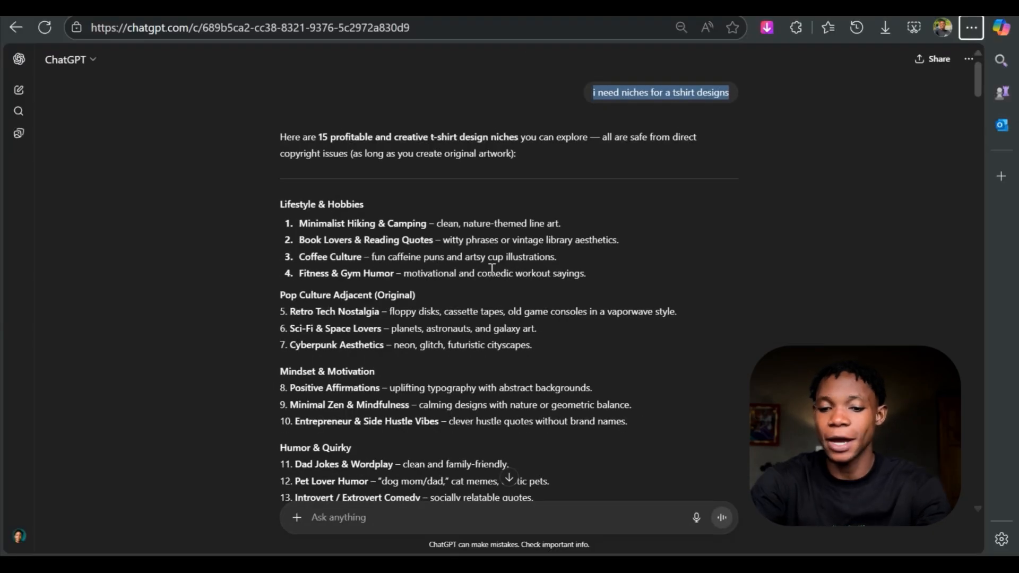
- Switch to the ChatGPT conversation and read through its lists of T-shirt niches and T-shirt design styles
click(483, 249)
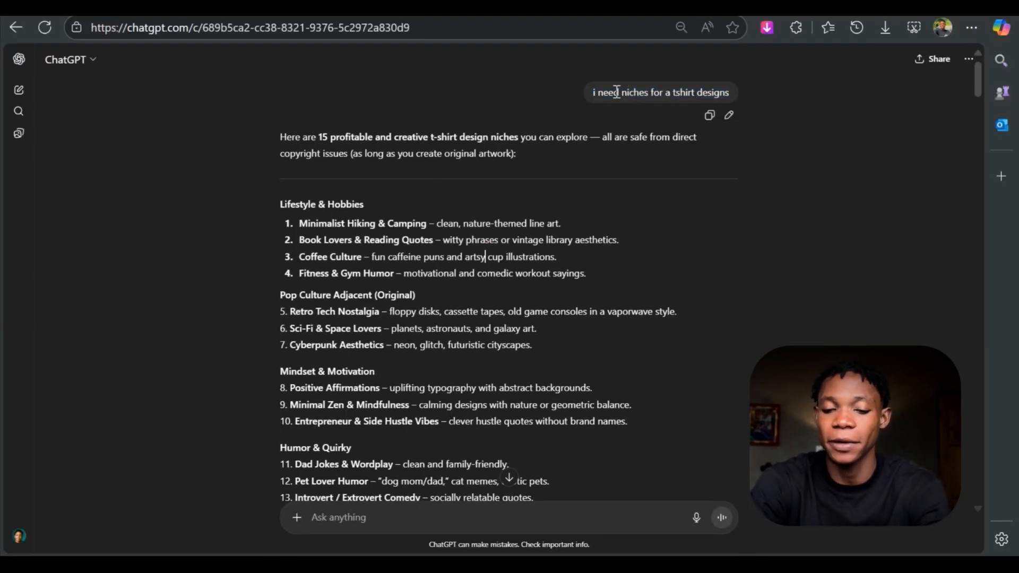
drag(593, 90, 738, 95)
click(410, 240)
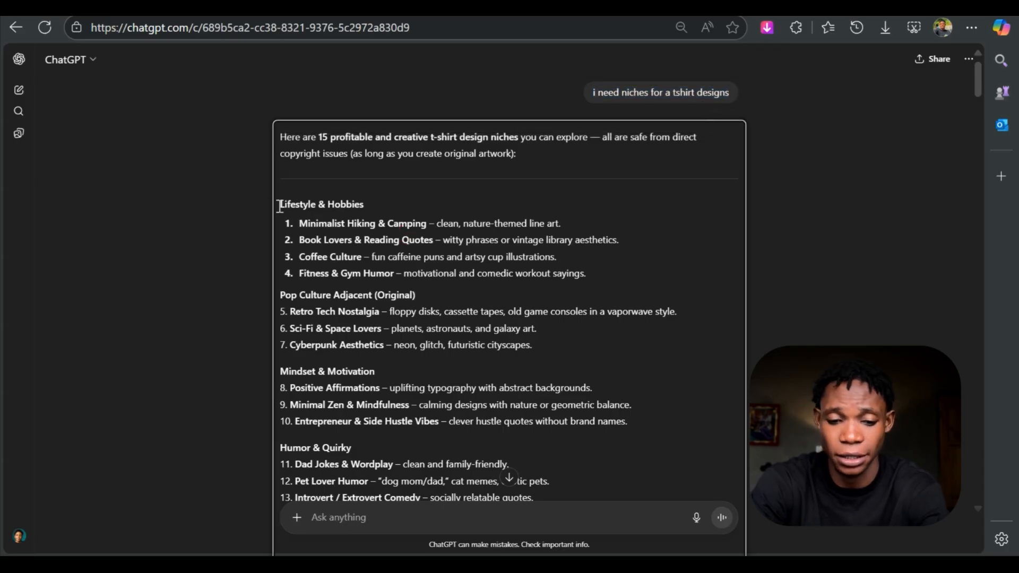
drag(279, 206, 584, 311)
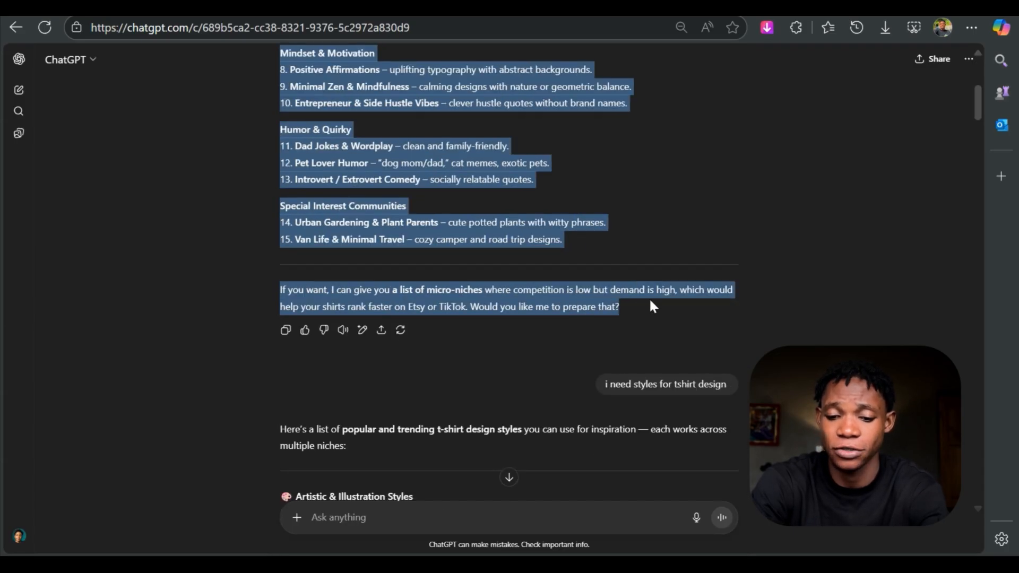
click(607, 388)
drag(624, 390, 729, 379)
scroll(612, 416, down, 15)
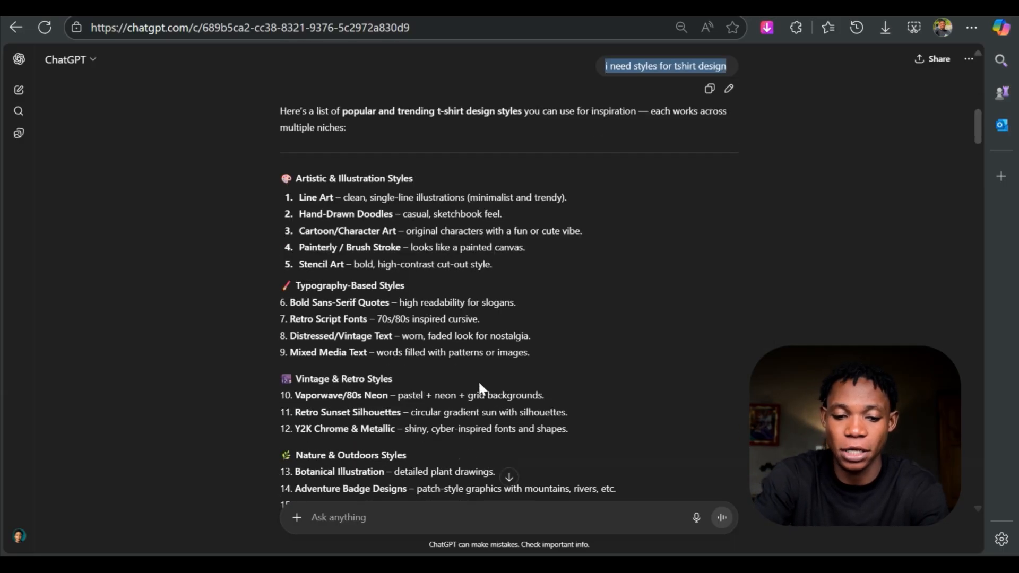
scroll(476, 389, up, 5)
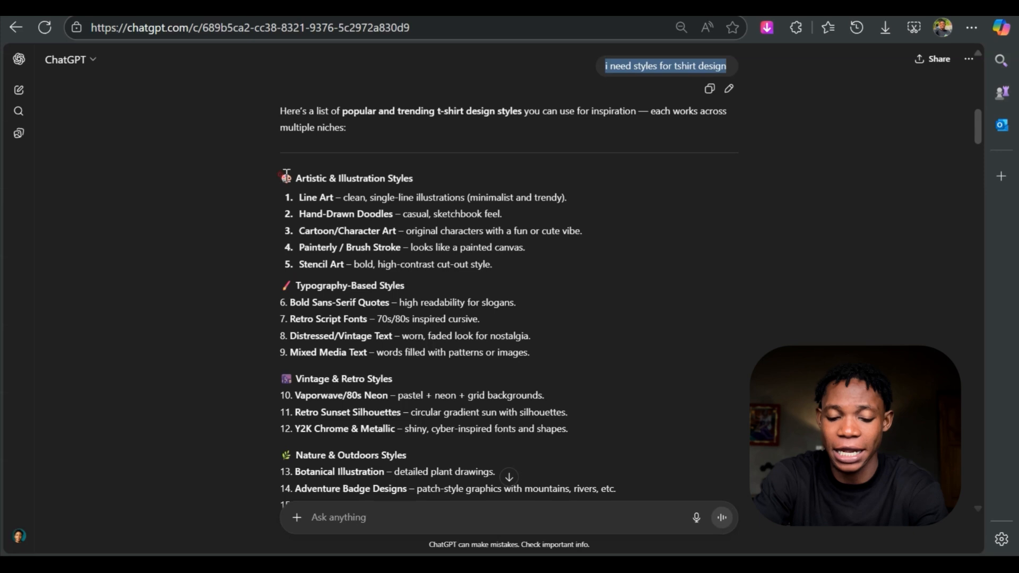
- Examine ChatGPT's answer on the Ideogram formula for T-shirt designs, including its one-line template
drag(491, 349, 508, 353)
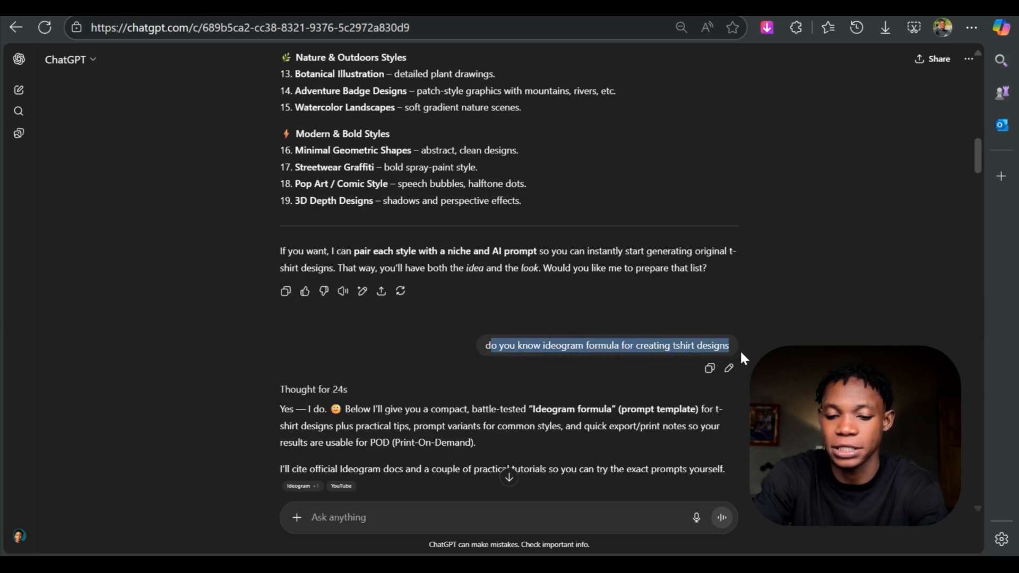
click(720, 411)
scroll(415, 408, down, 3)
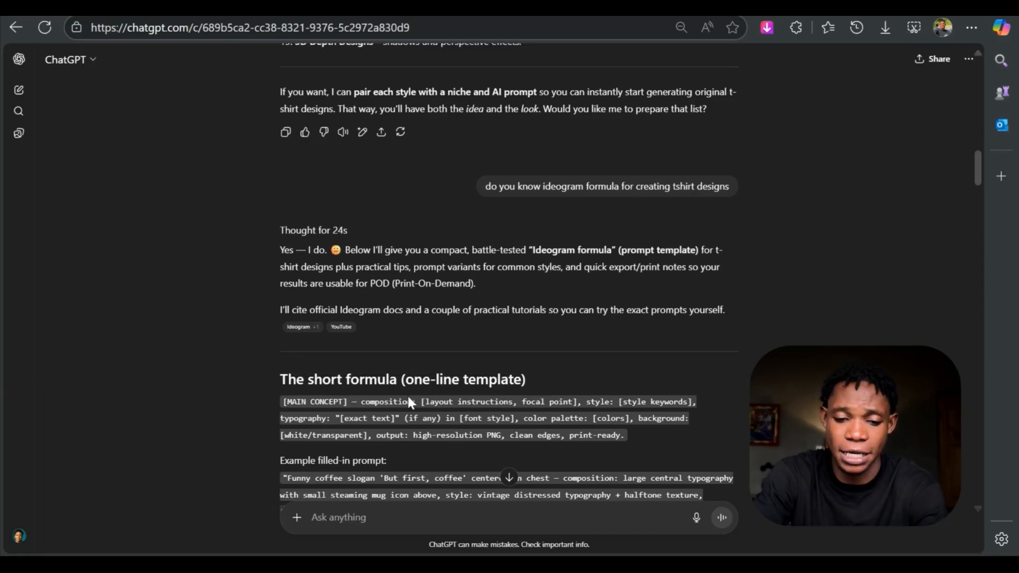
scroll(341, 269, down, 3)
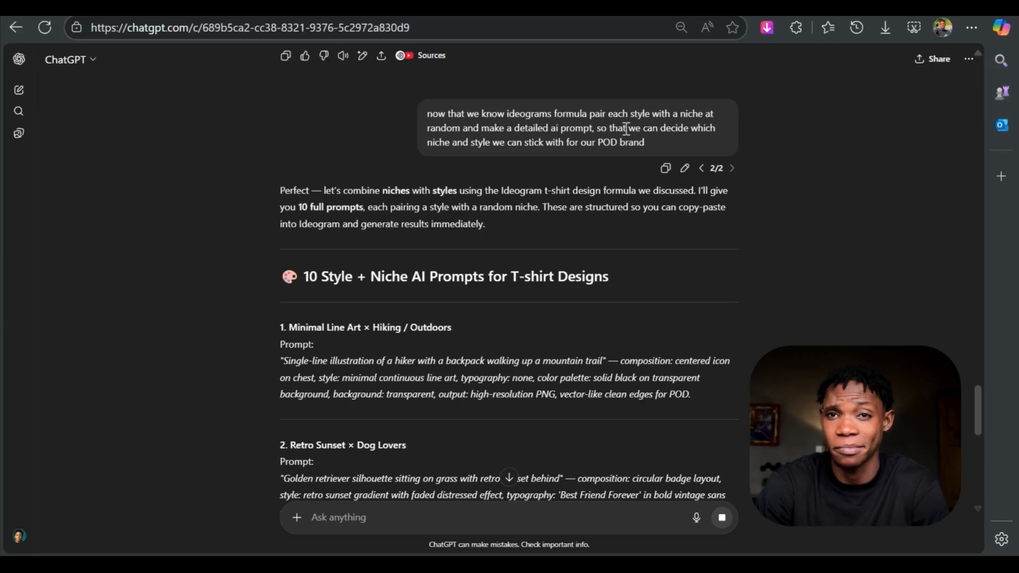
- Review the style and niche prompts that ChatGPT wrote for T-shirt designs with the Ideogram formula
scroll(595, 231, down, 2)
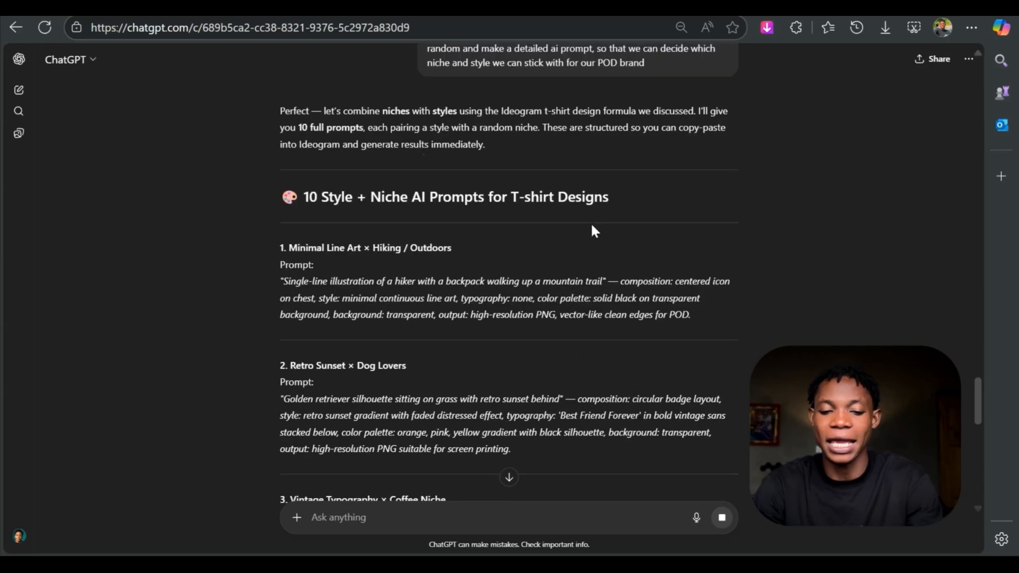
scroll(593, 225, down, 2)
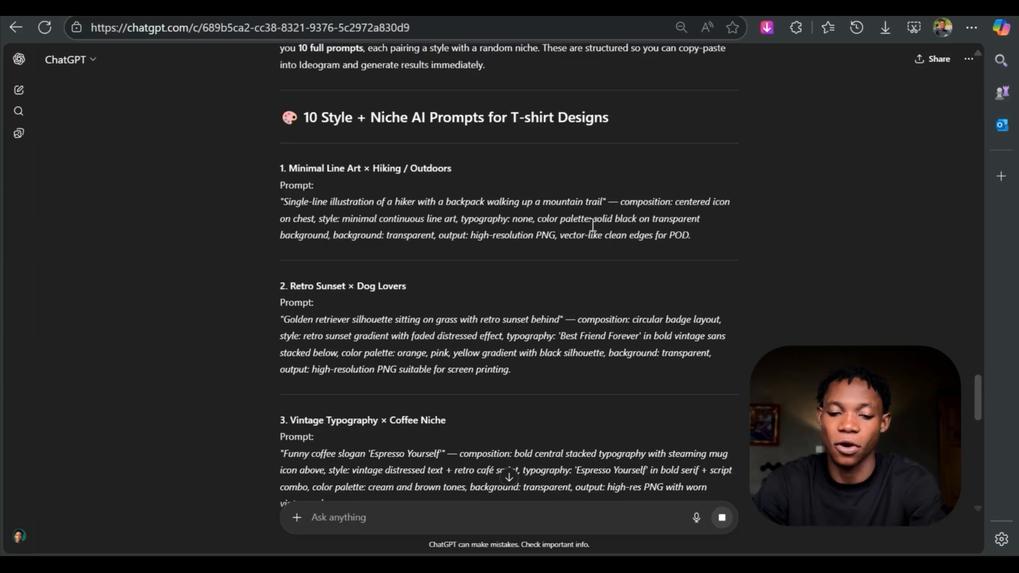
scroll(593, 225, down, 3)
scroll(593, 229, down, 2)
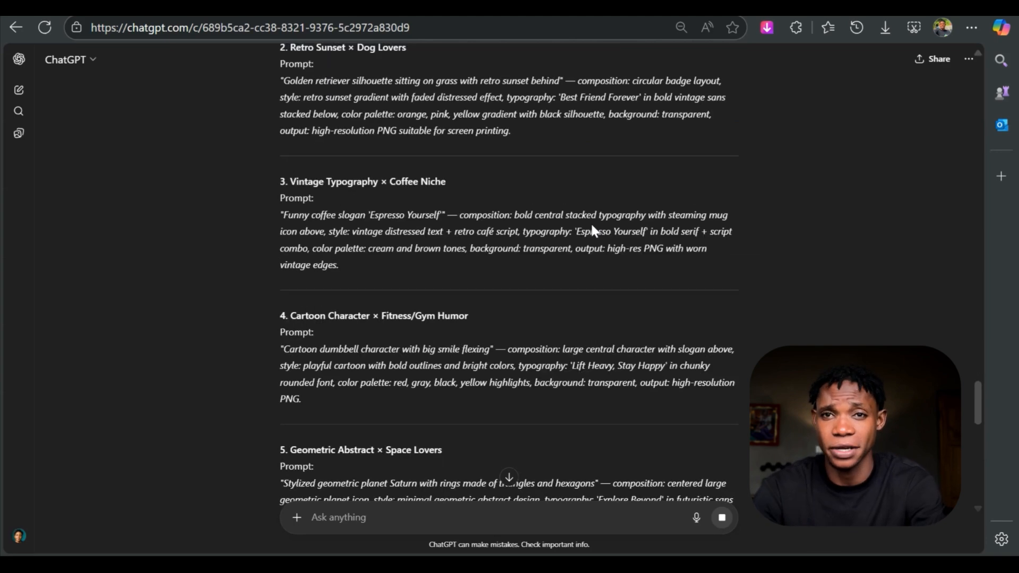
scroll(591, 222, down, 3)
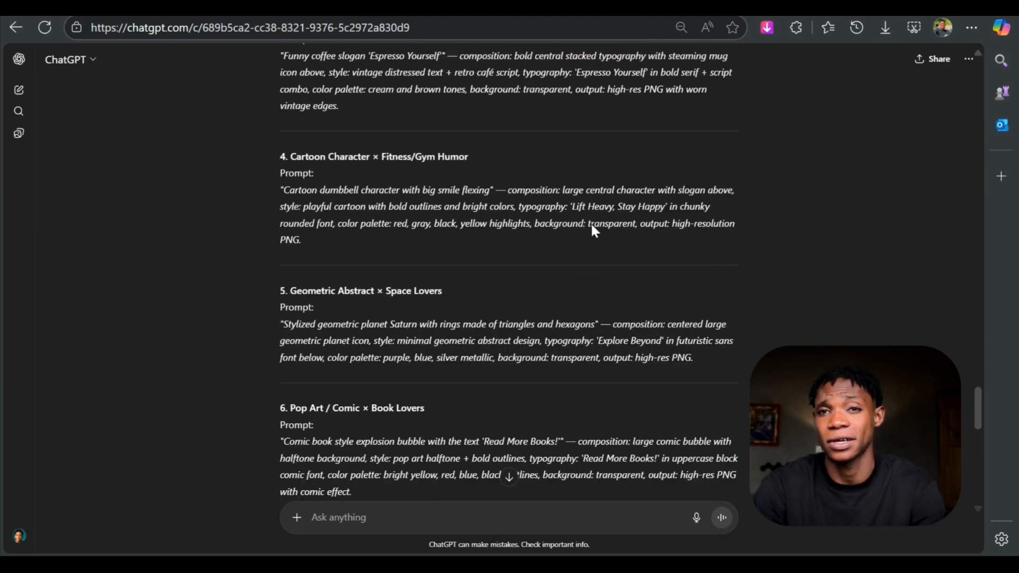
scroll(440, 179, down, 2)
scroll(445, 192, down, 5)
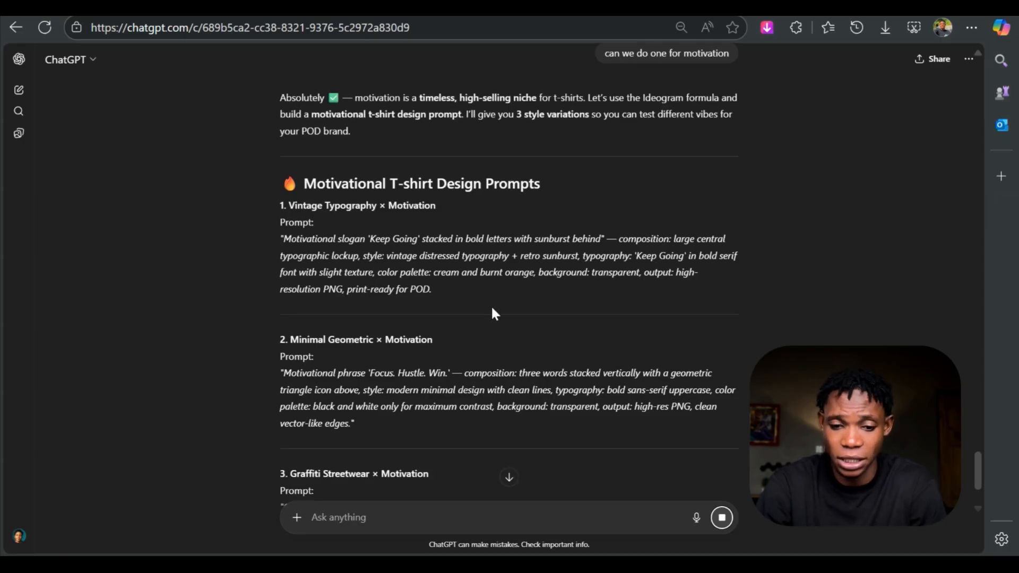
- Compare the vintage typography, minimal geometric and graffiti streetwear prompts for the motivation niche
scroll(636, 287, down, 5)
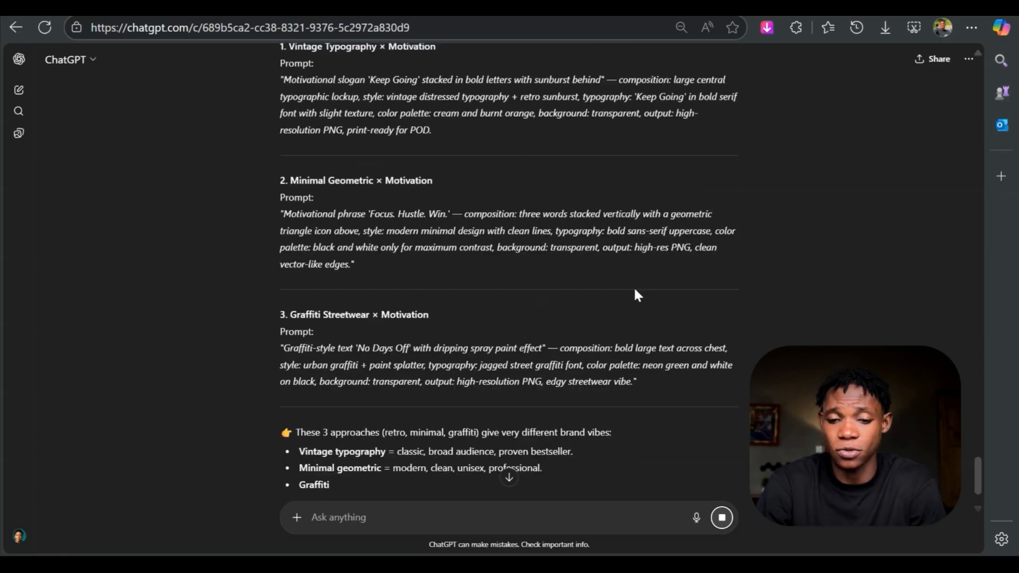
scroll(637, 289, up, 3)
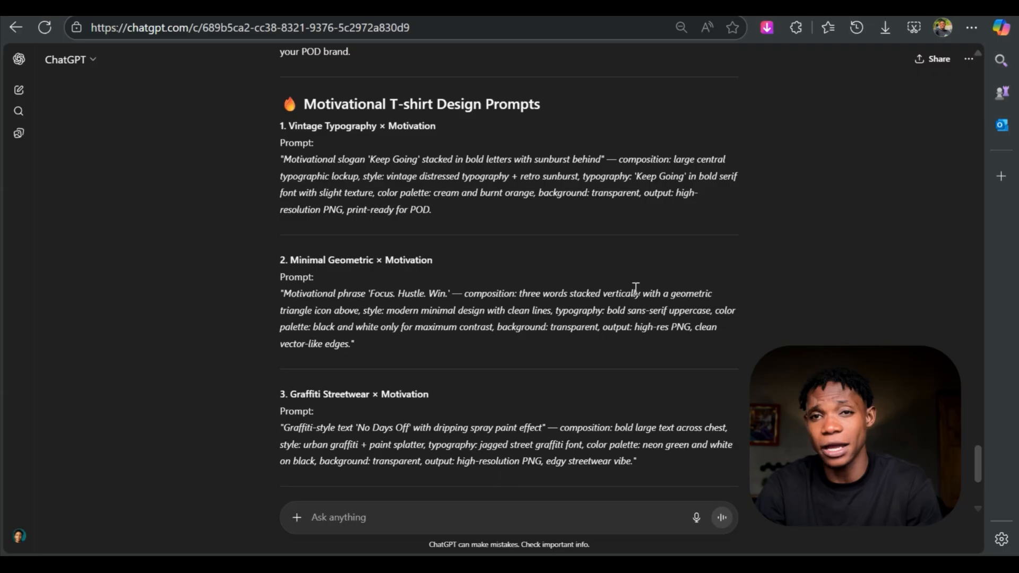
scroll(634, 289, up, 3)
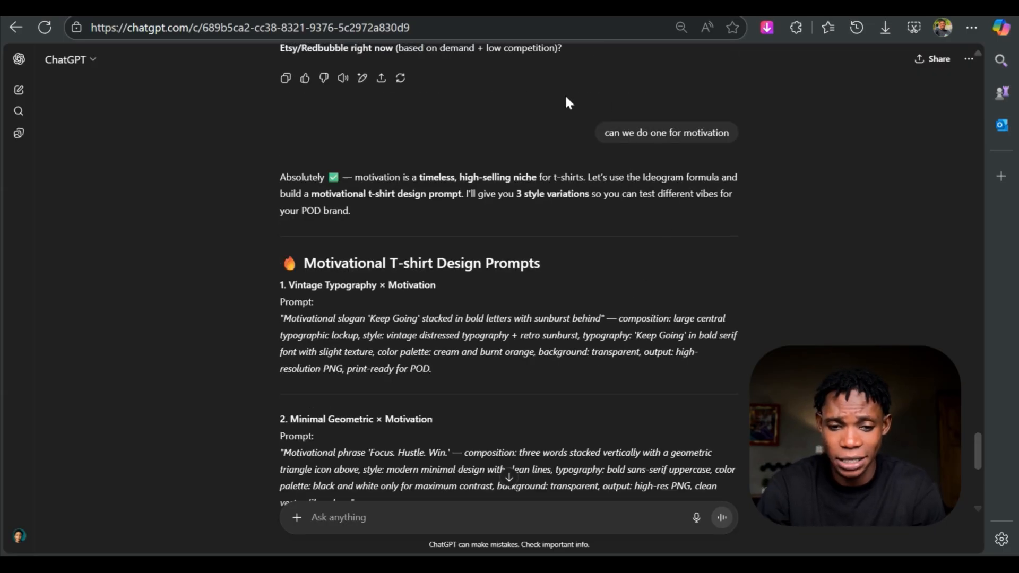
scroll(569, 101, down, 3)
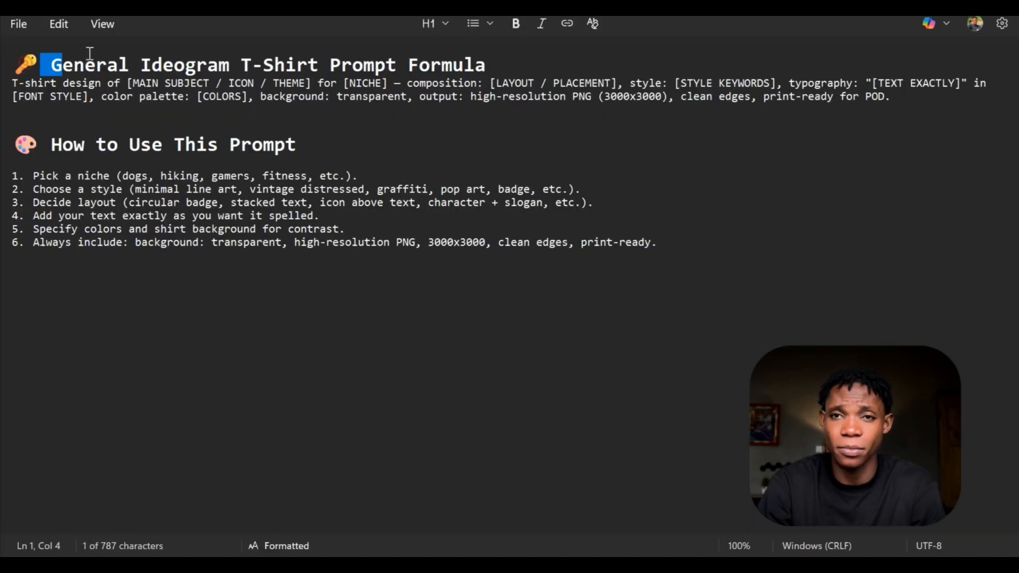
- Switch to the text notes and look over the general Ideogram T-shirt prompt formula and its usage instructions
drag(90, 53, 746, 258)
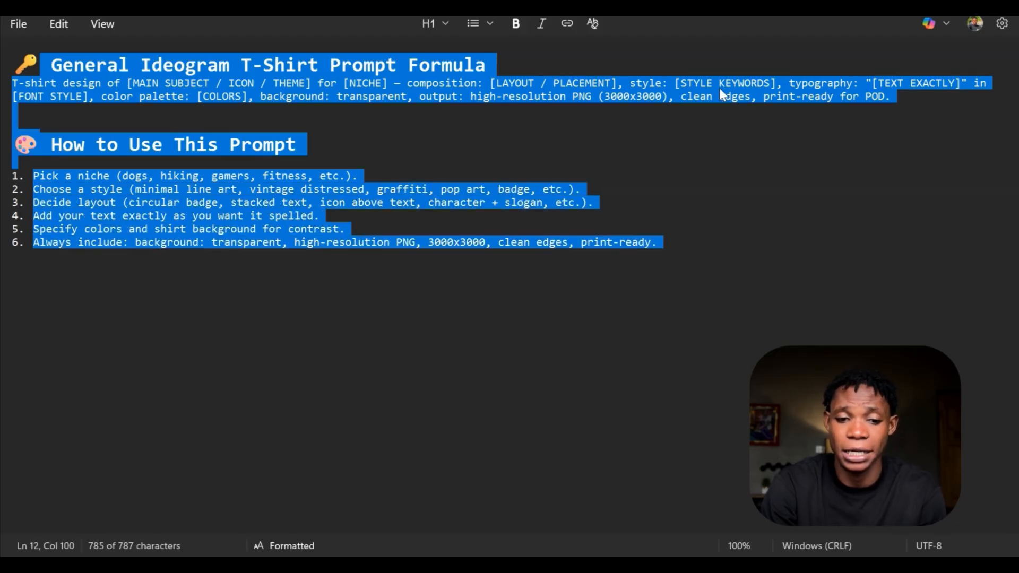
click(178, 97)
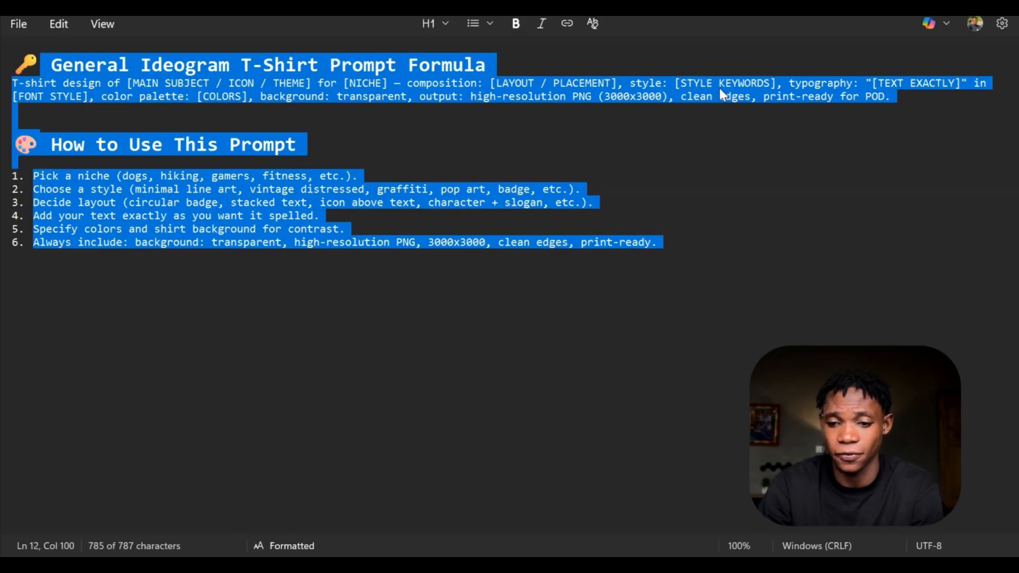
click(179, 96)
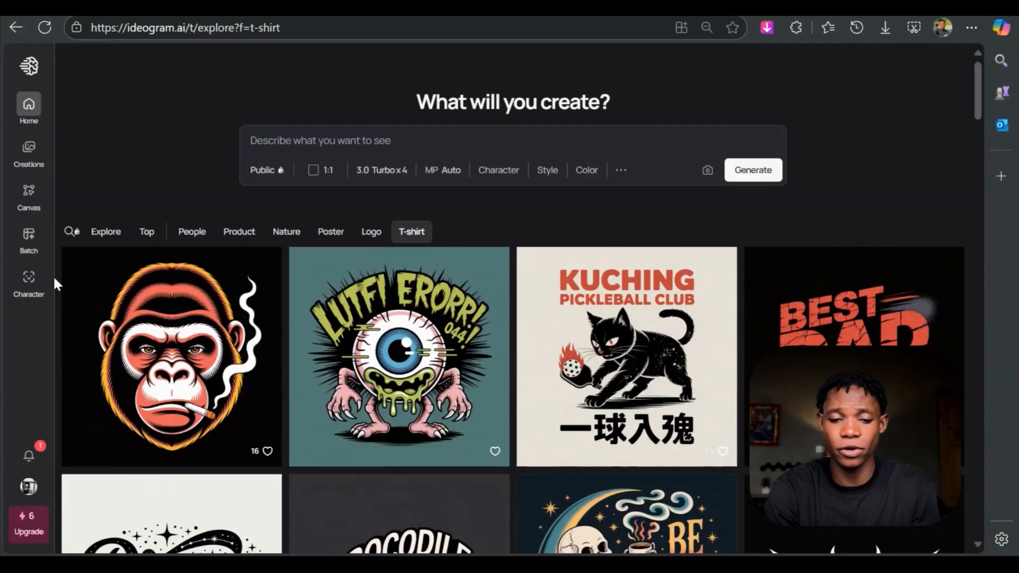
- Switch to Ideogram and browse the T-shirt category of its explore gallery for example designs
scroll(53, 275, down, 5)
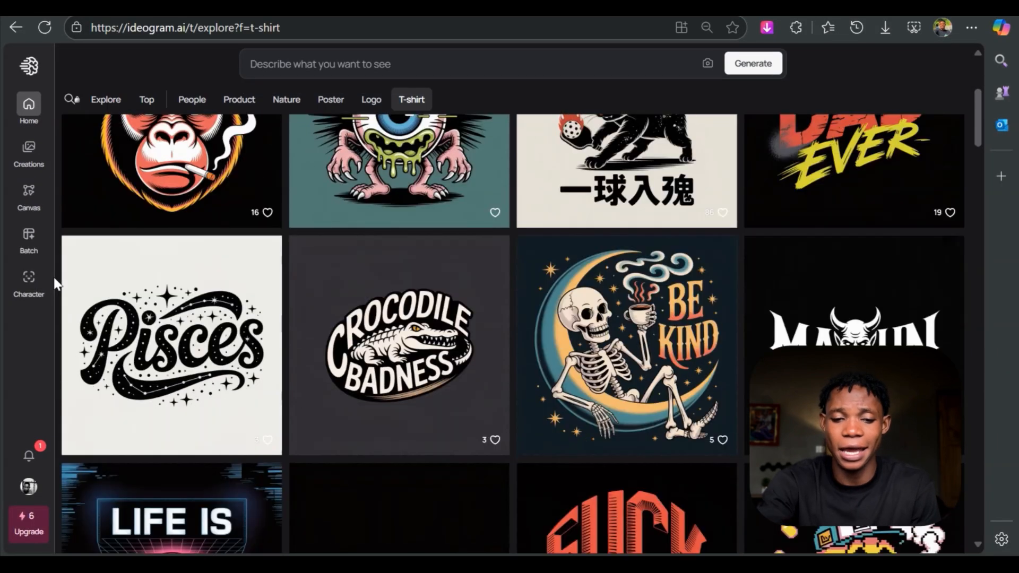
scroll(54, 276, up, 3)
scroll(53, 276, up, 2)
scroll(53, 275, down, 3)
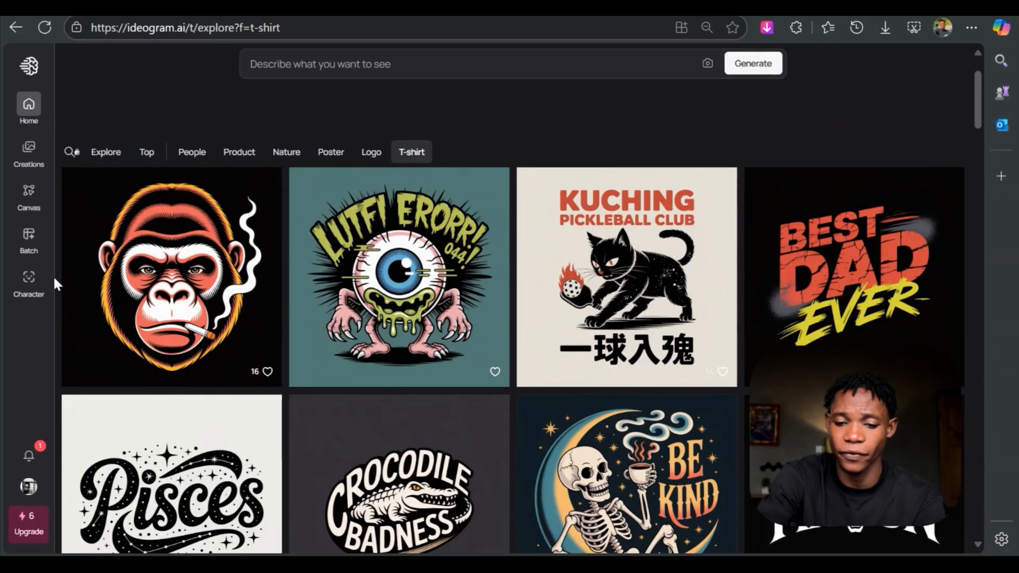
scroll(53, 276, down, 9)
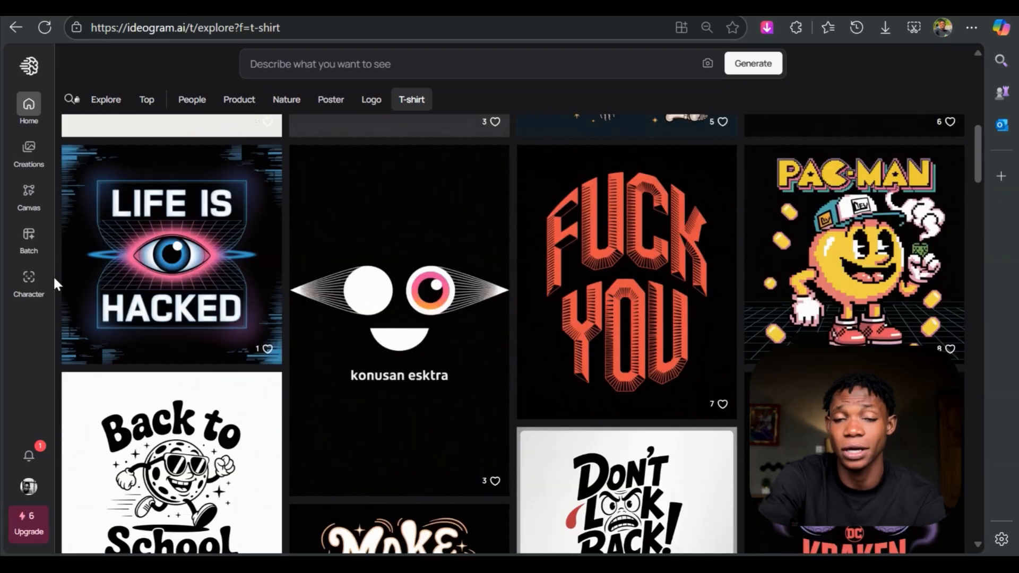
scroll(53, 275, down, 11)
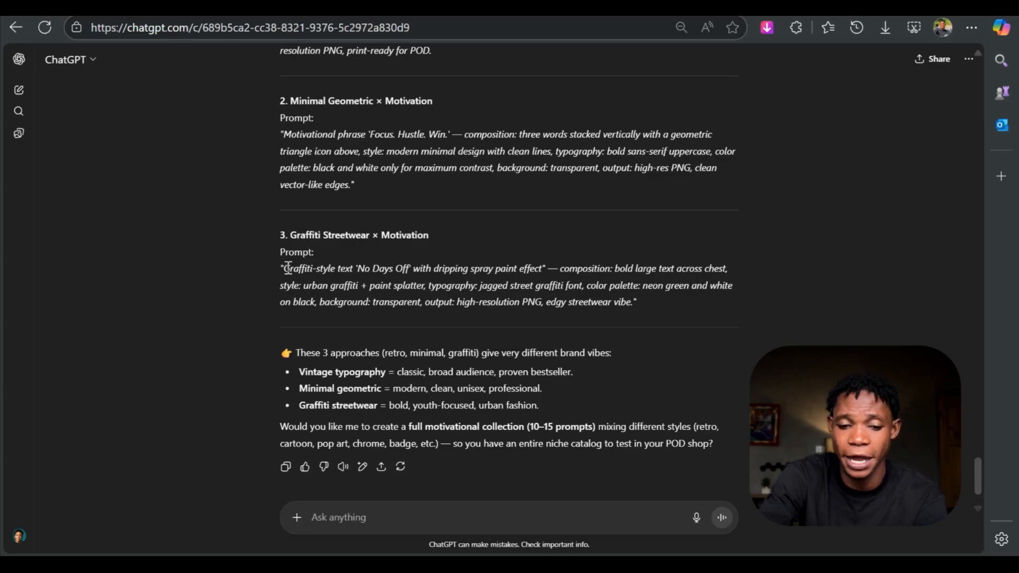
- Copy ChatGPT's graffiti streetwear prompt with the text 'No Days Off' and paste it into Ideogram's image description
drag(281, 269, 636, 306)
key(ctrl+c)
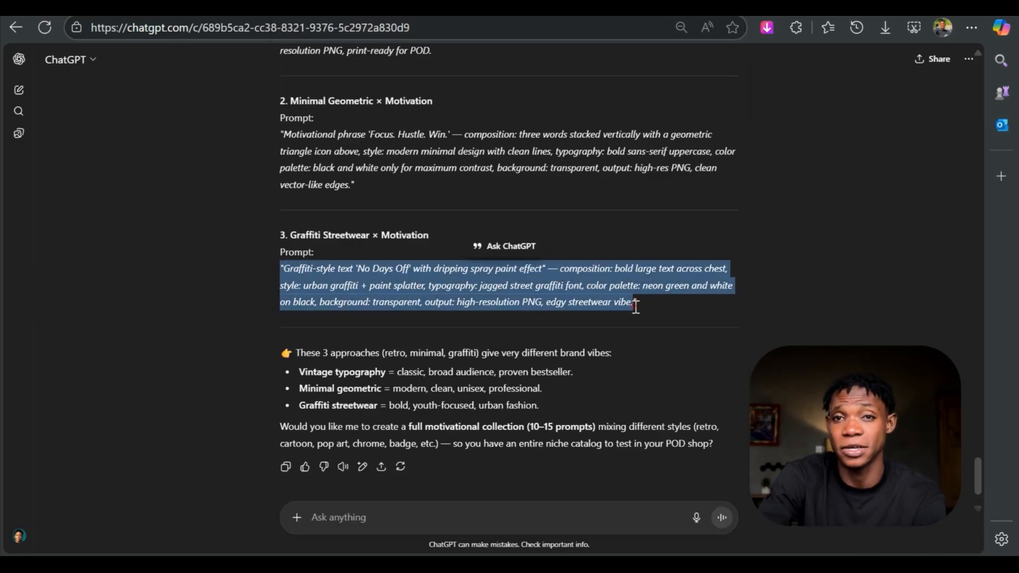
right_click(626, 289)
click(670, 298)
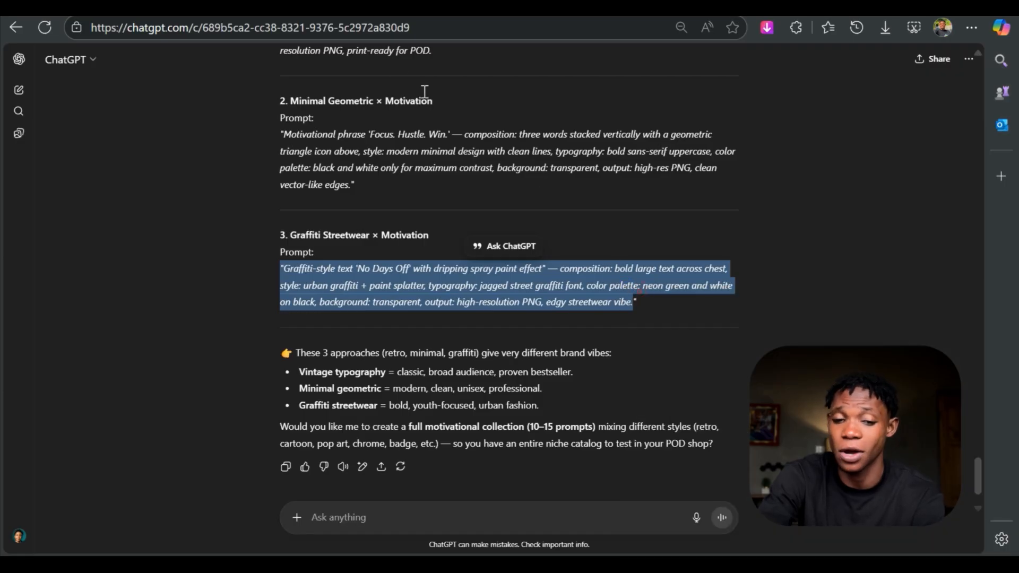
click(219, 19)
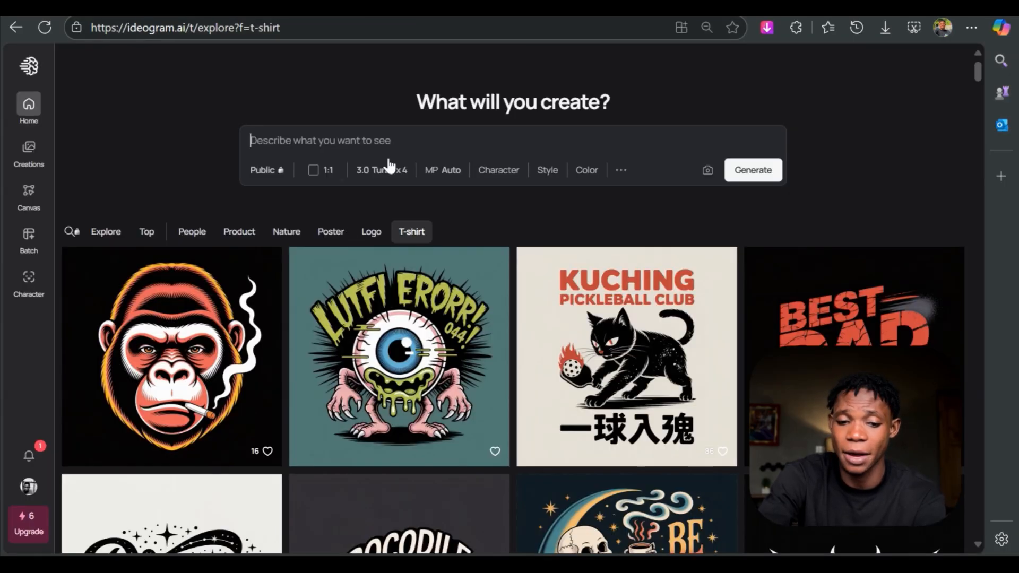
right_click(396, 143)
click(489, 294)
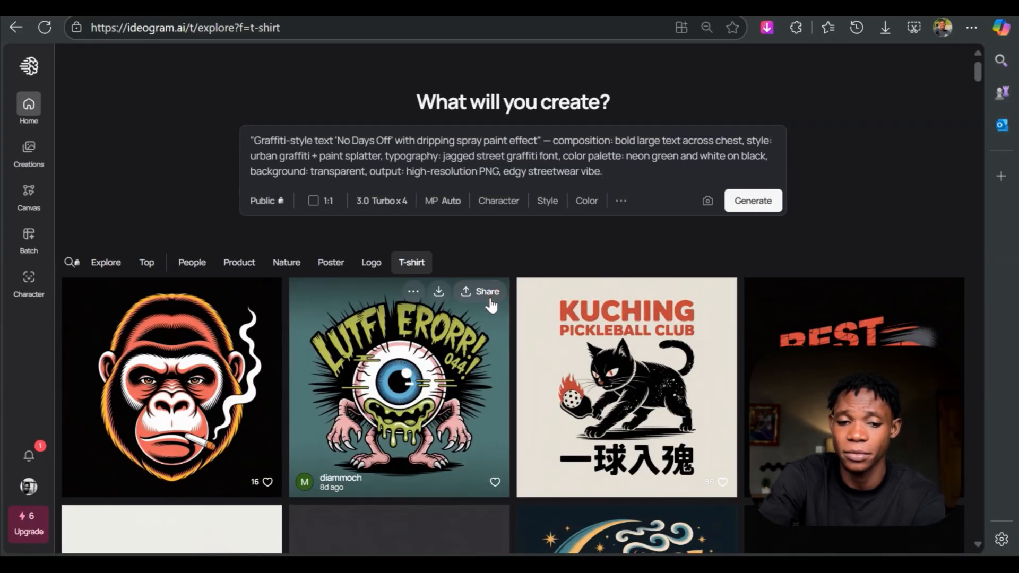
- Generate the 'No Days Off' designs from the graffiti prompt and open the first generated image
click(746, 201)
scroll(796, 229, down, 3)
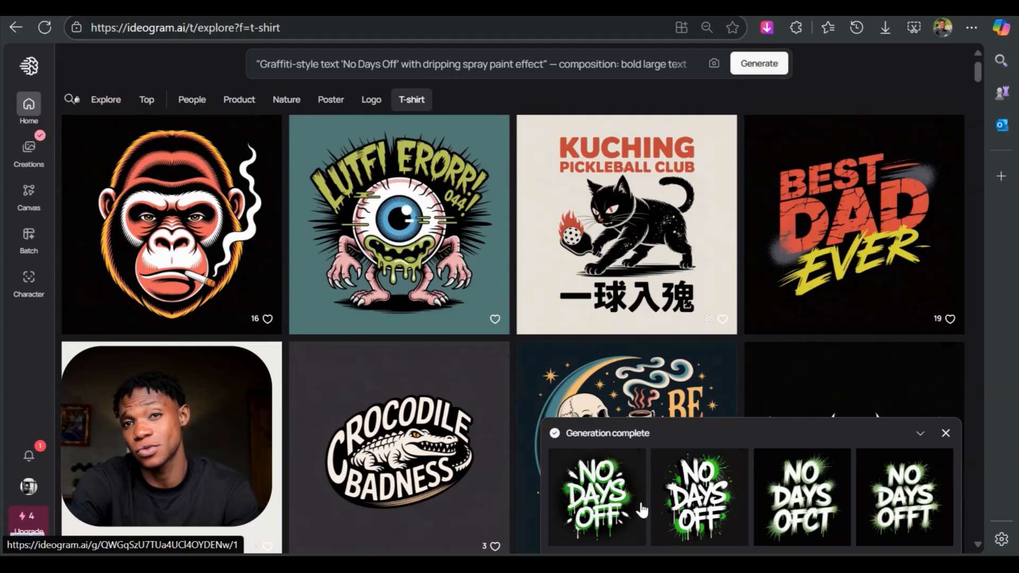
click(610, 509)
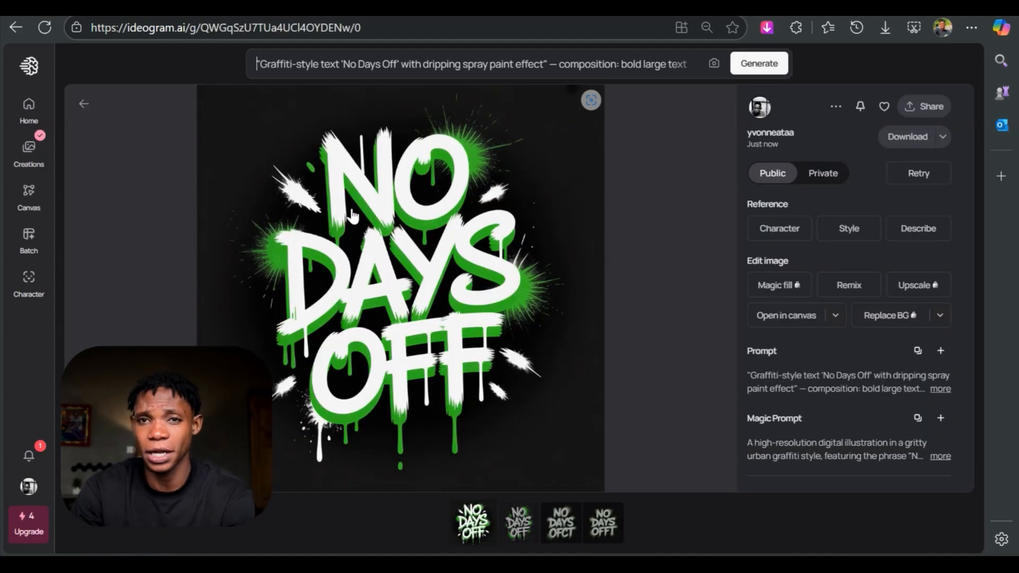
- View the fourth 'No Days Off' image, and copy ChatGPT's vintage typography prompt for the slogan 'Keep Going'
click(605, 524)
click(414, 7)
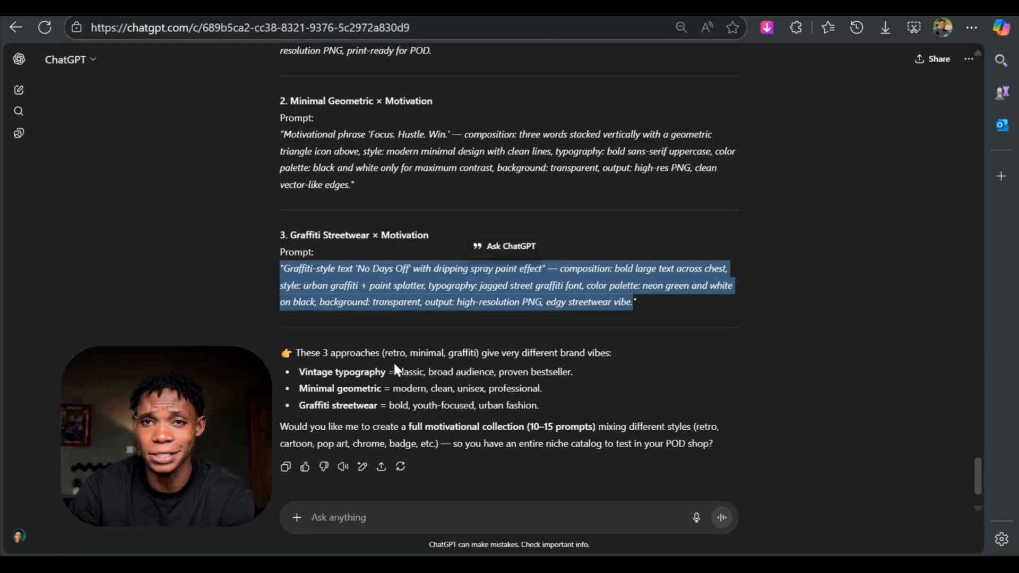
scroll(395, 361, up, 1)
scroll(396, 350, up, 3)
drag(282, 239, 456, 289)
key(ctrl+c)
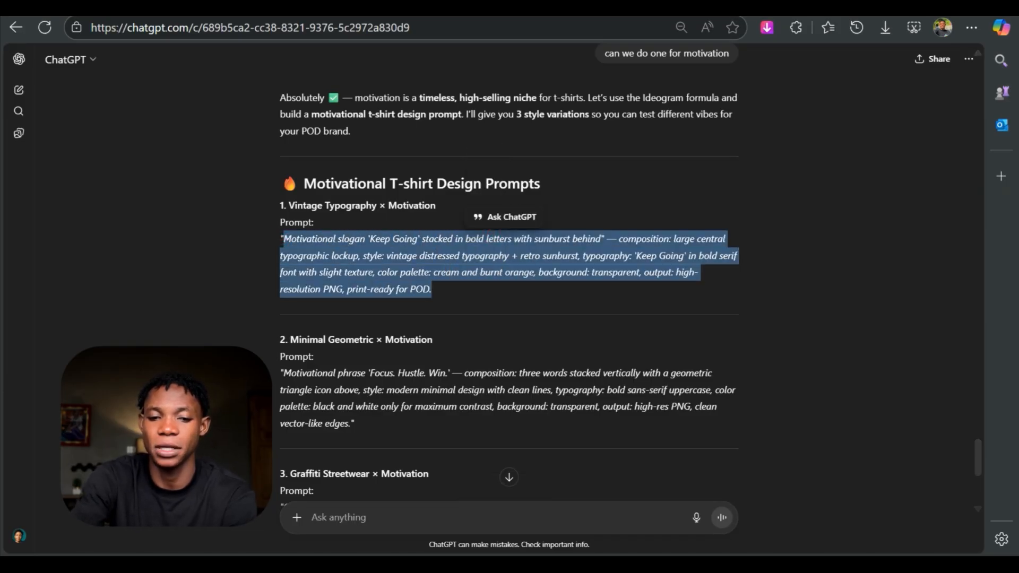
- Replace Ideogram's image description with the copied 'Keep Going' sunburst prompt
click(242, 7)
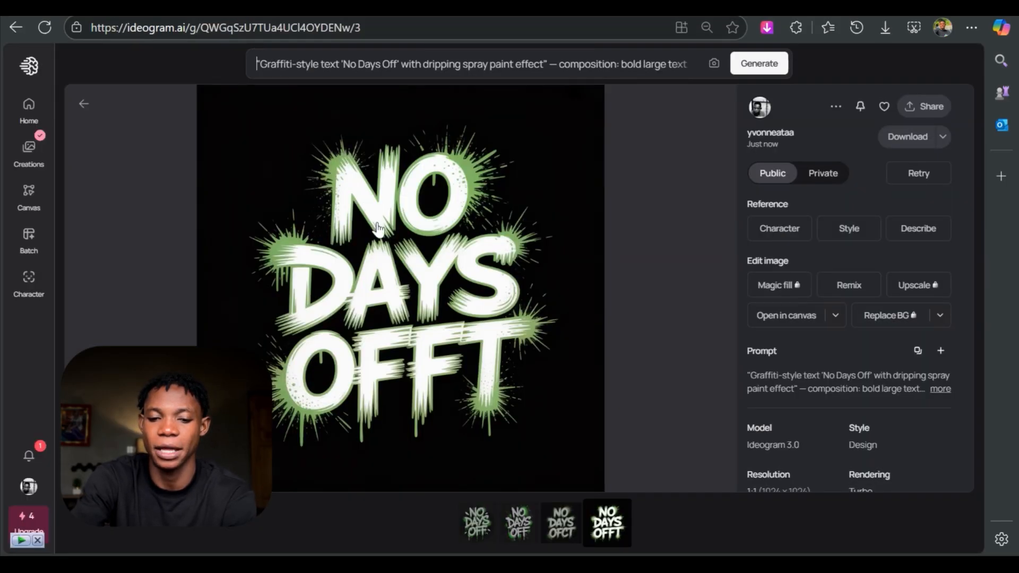
click(501, 64)
key(ctrl+a)
key(BackSpace)
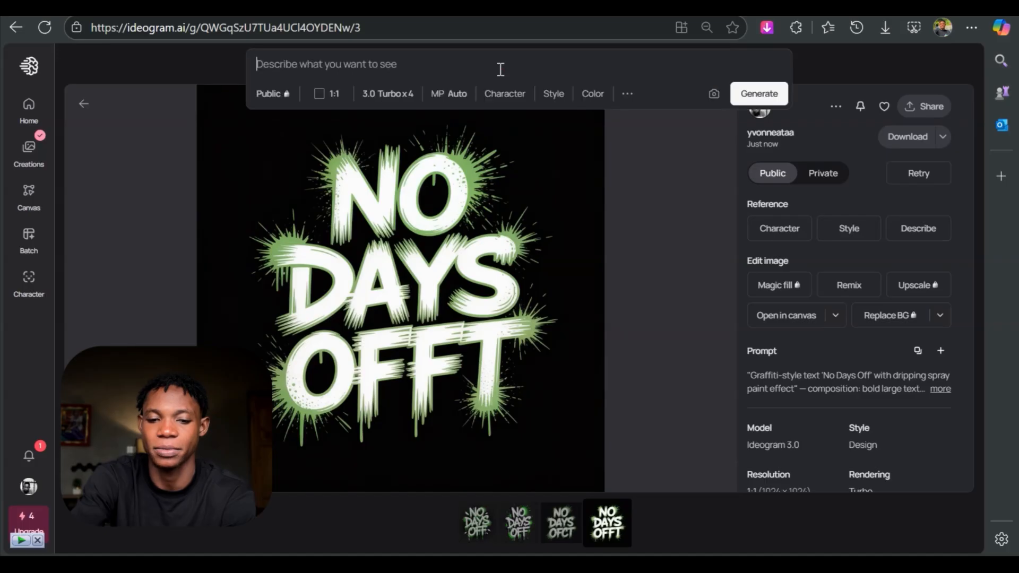
key(ctrl+v)
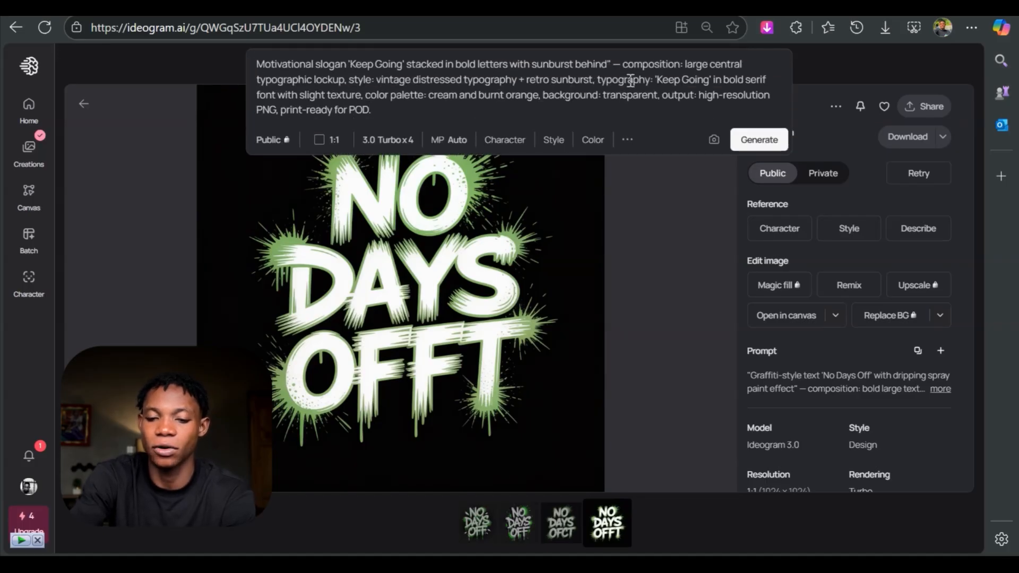
- Generate the 'Keep Going' designs and open the first resulting images for viewing
click(757, 140)
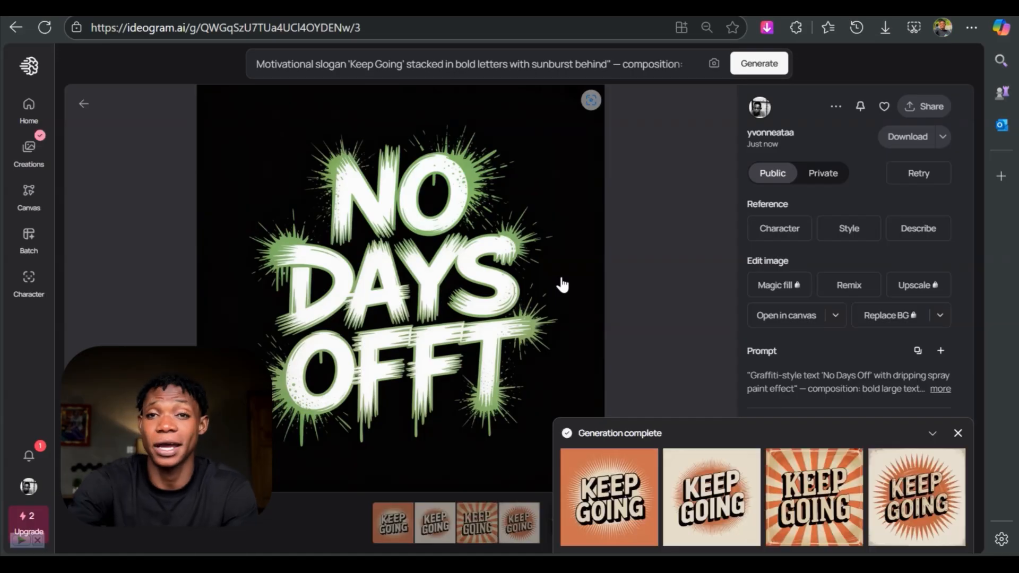
click(600, 494)
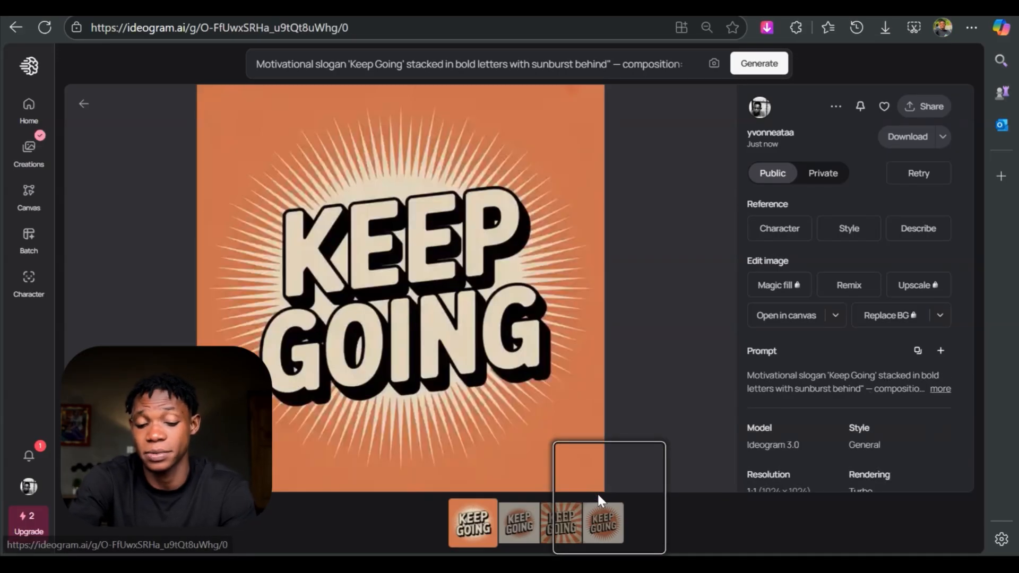
click(533, 529)
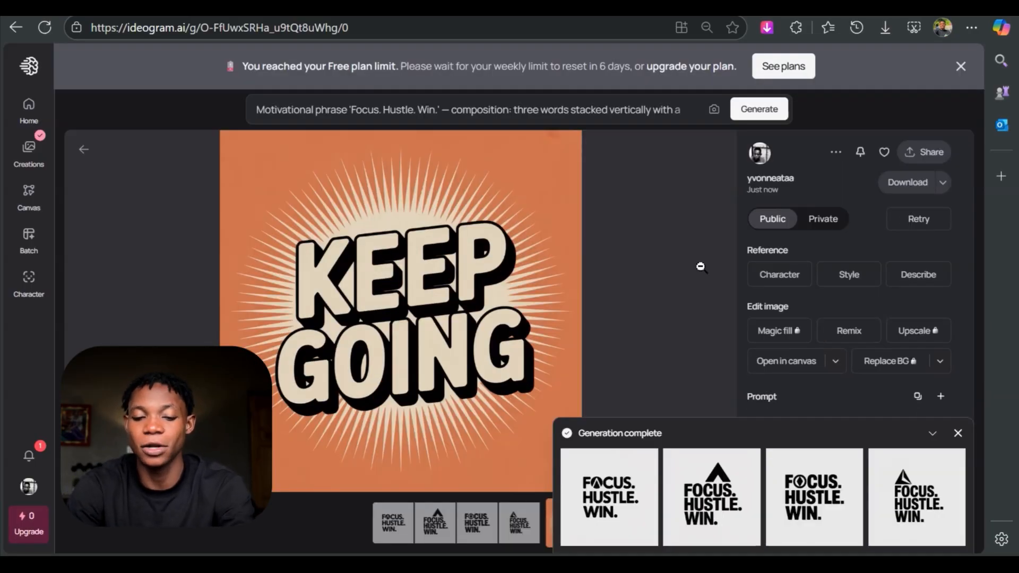
- Compare the four 'Focus. Hustle. Win.' designs and download the one with a diamond inside the O
click(618, 475)
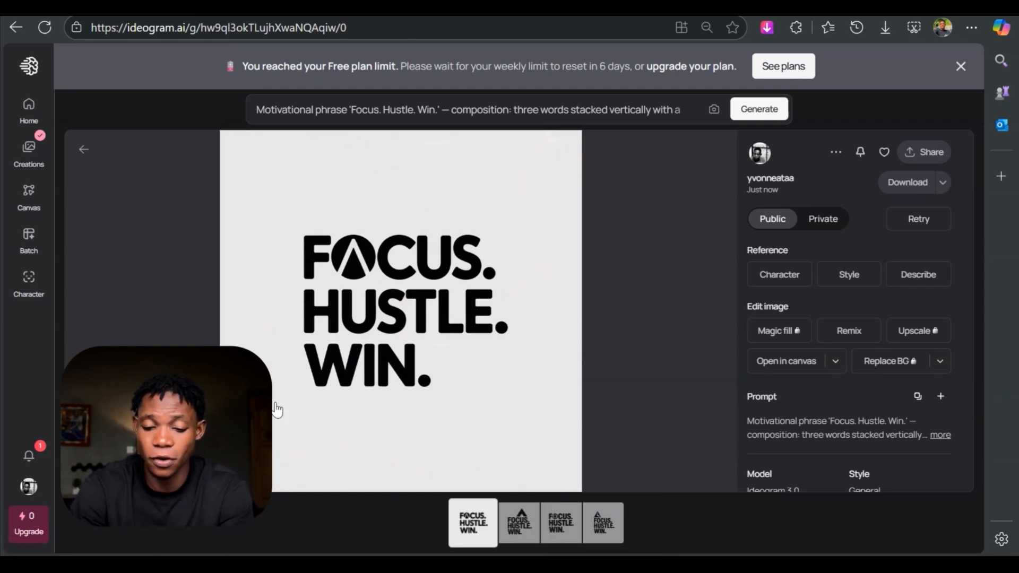
click(509, 525)
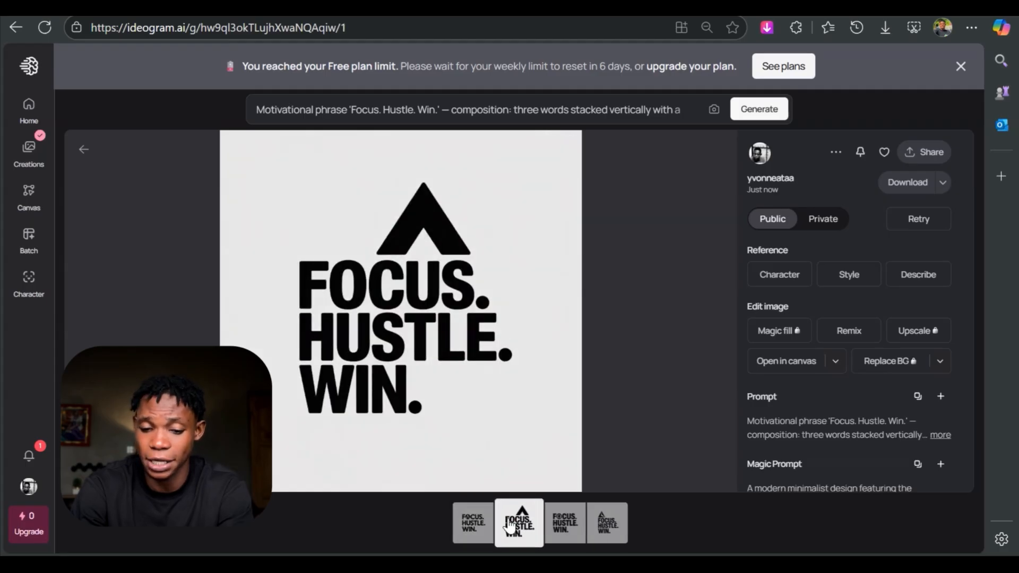
click(557, 532)
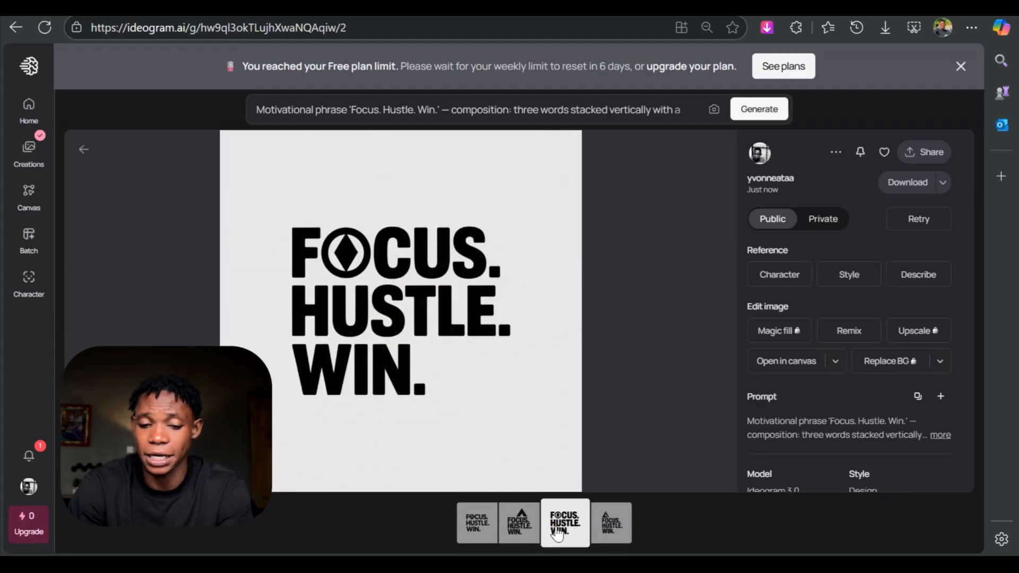
click(606, 528)
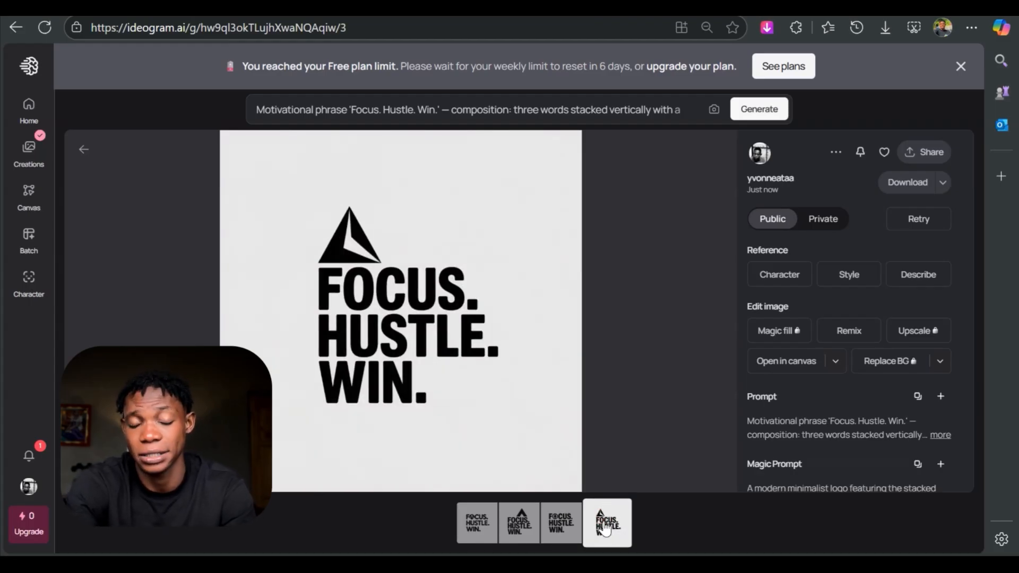
click(563, 528)
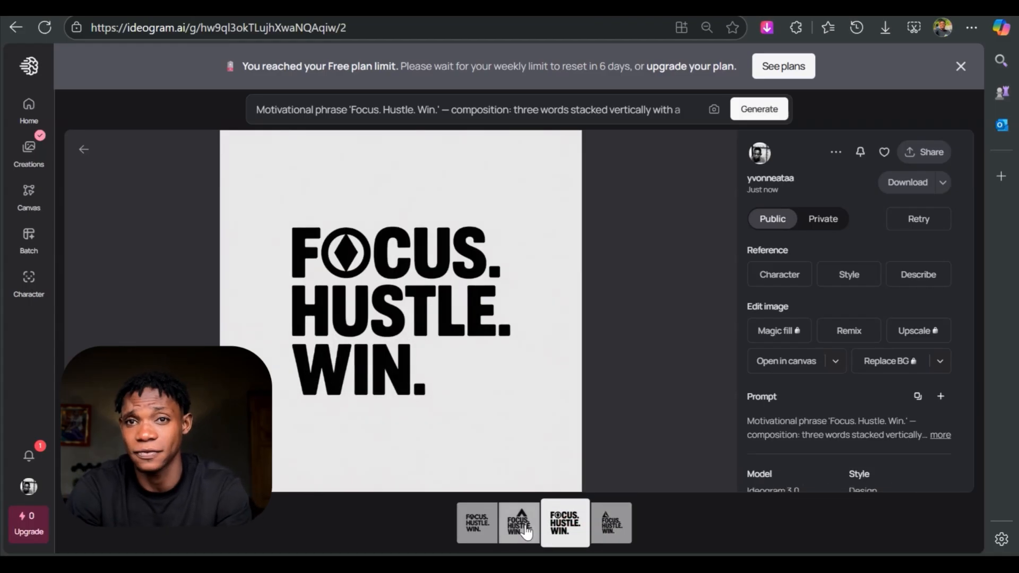
click(523, 531)
click(569, 537)
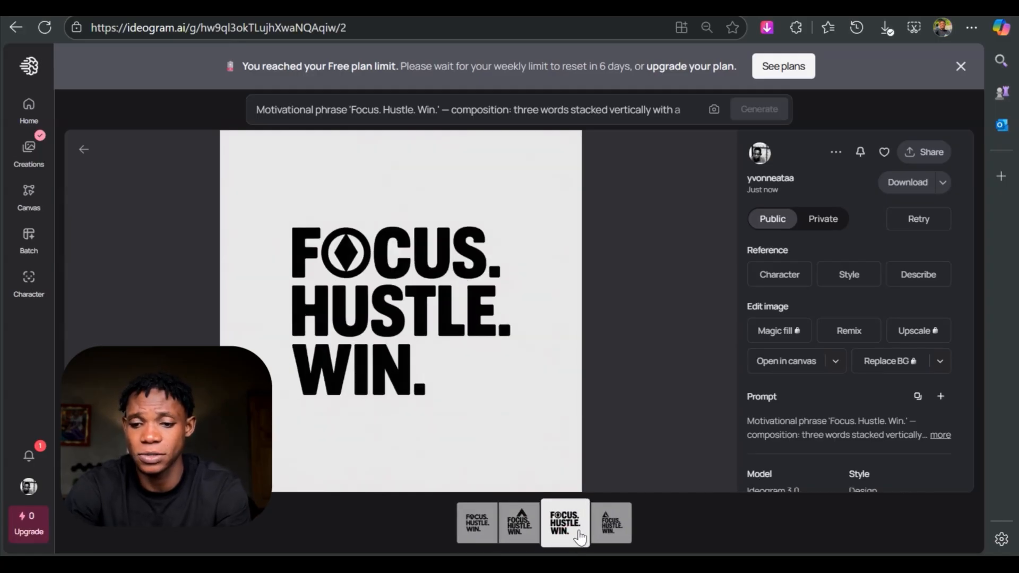
click(894, 180)
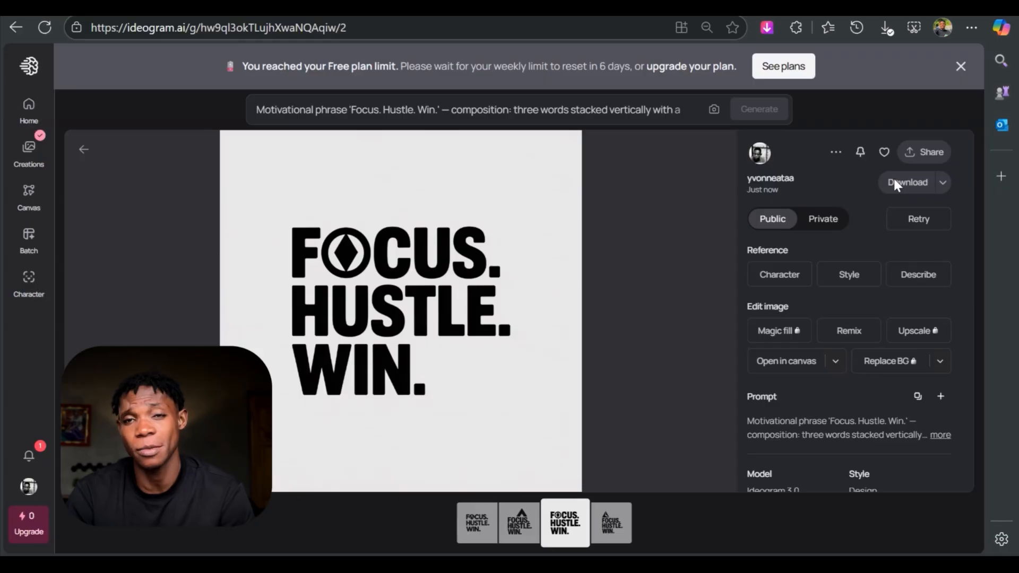
- Browse Ideogram's T-shirt explore gallery for a design style worth reusing
click(958, 73)
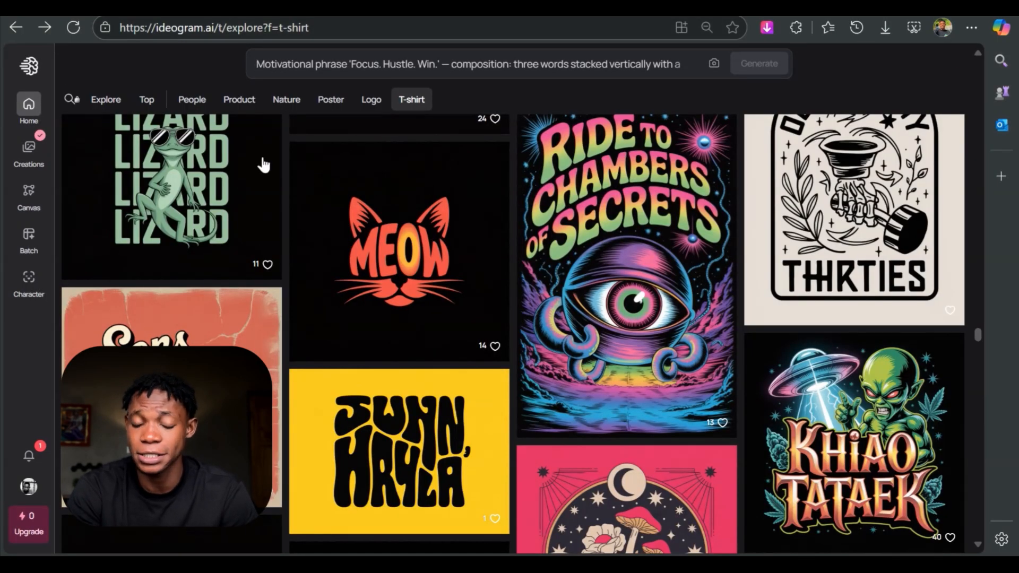
scroll(263, 165, up, 20)
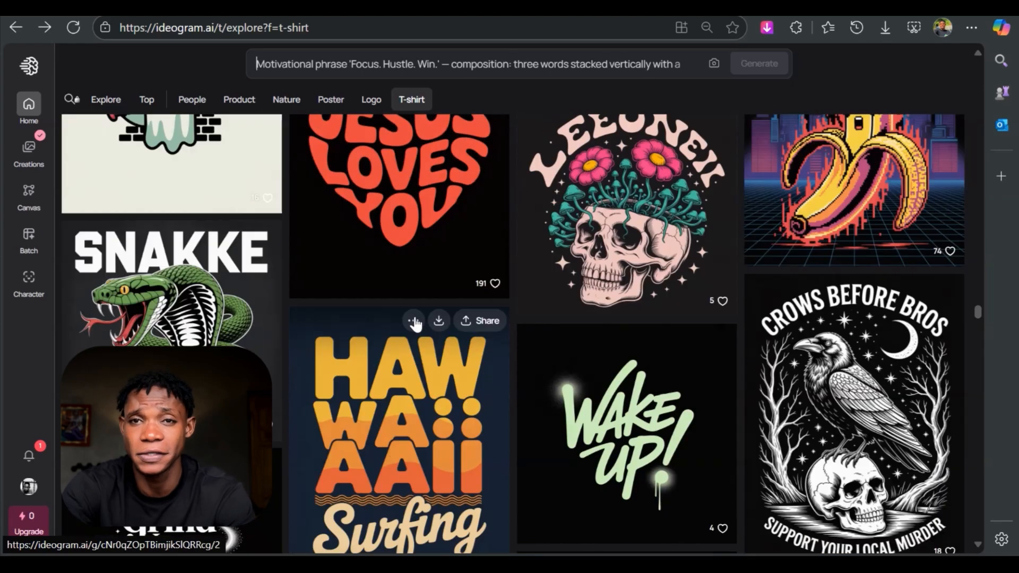
scroll(416, 324, up, 3)
scroll(543, 338, down, 10)
scroll(543, 338, up, 2)
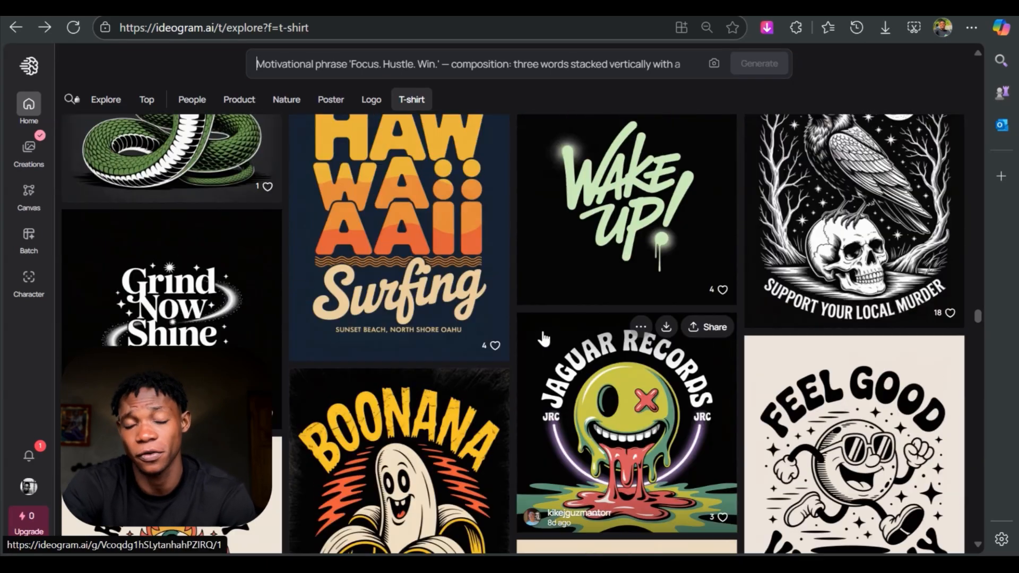
scroll(543, 338, up, 12)
scroll(628, 374, down, 6)
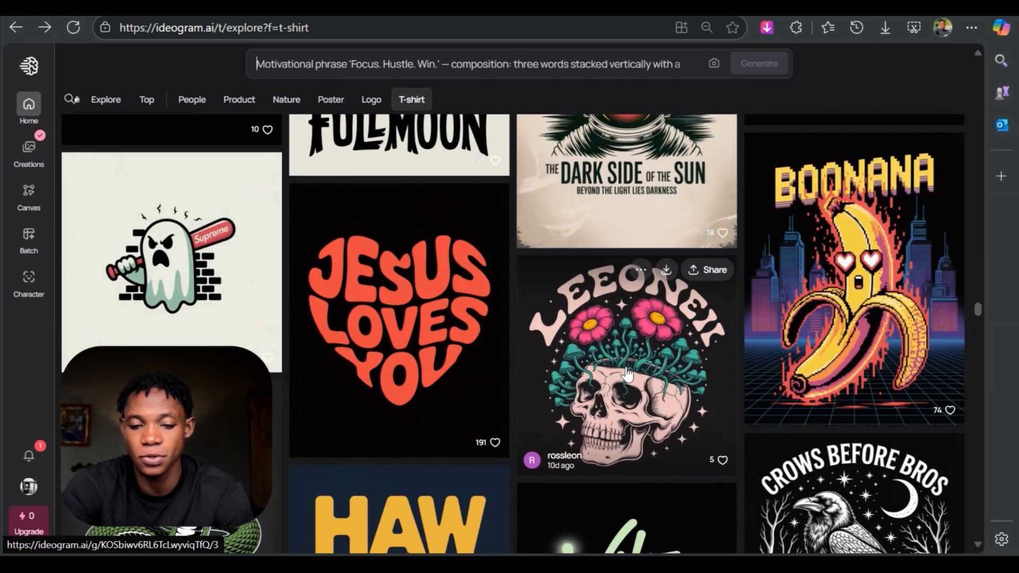
scroll(887, 367, up, 9)
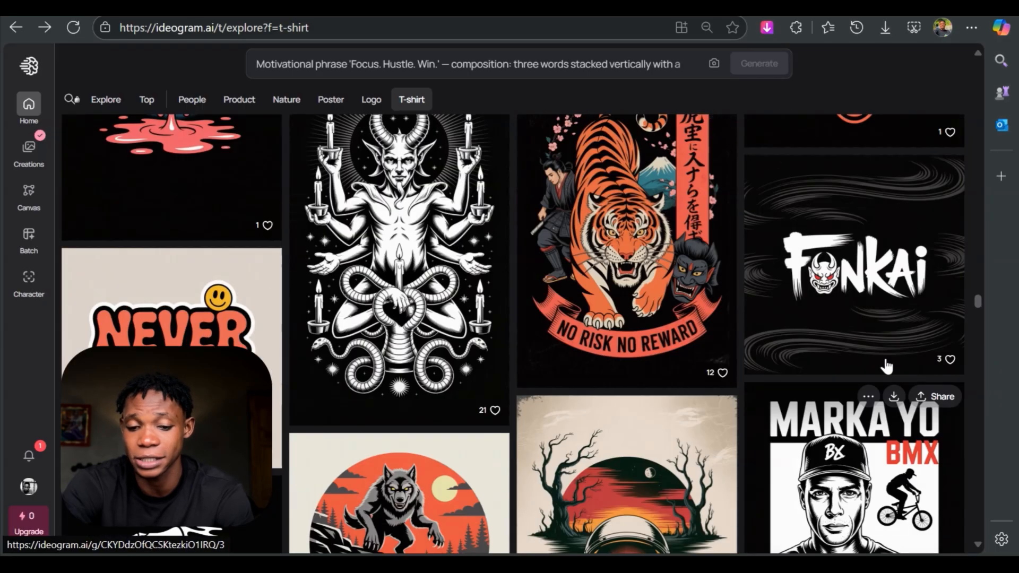
scroll(887, 366, up, 6)
- Open the minimalist Tiki mask design from the gallery and copy its full magic prompt
click(746, 283)
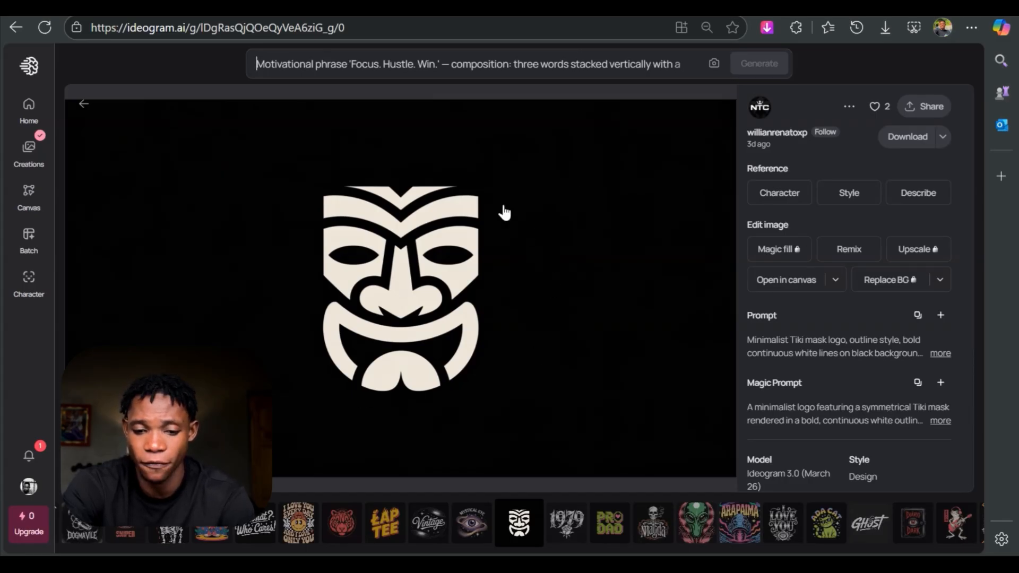
click(907, 417)
drag(855, 437, 750, 262)
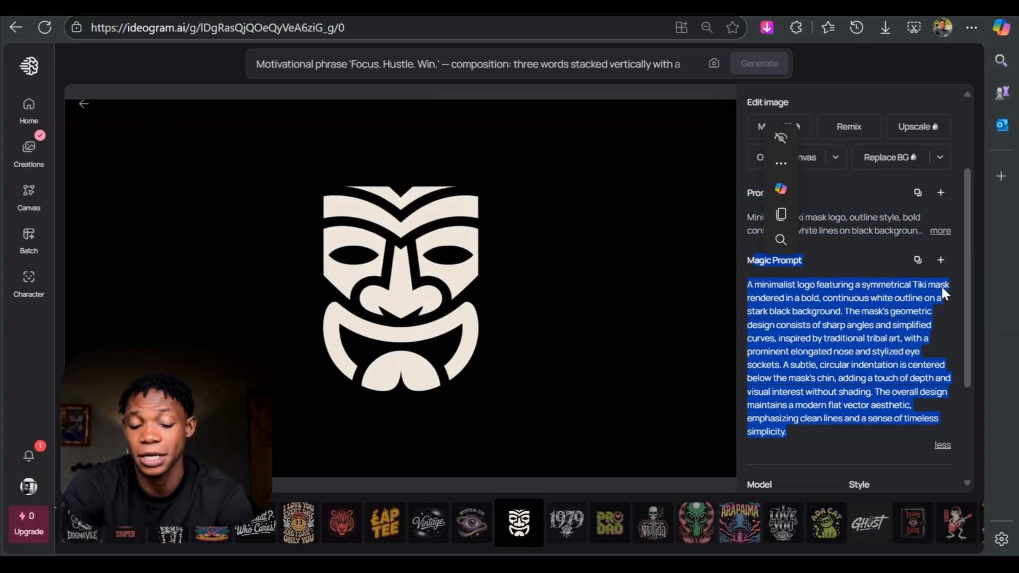
click(918, 261)
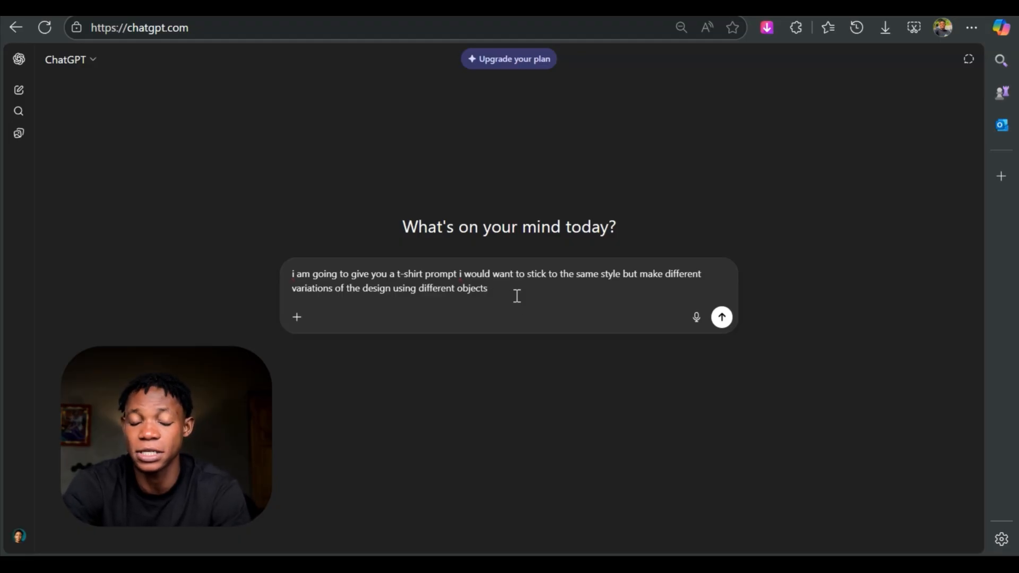
- Ask ChatGPT for same-style variations of a T-shirt prompt using different objects, and send the copied Tiki mask prompt as the base
key(Return)
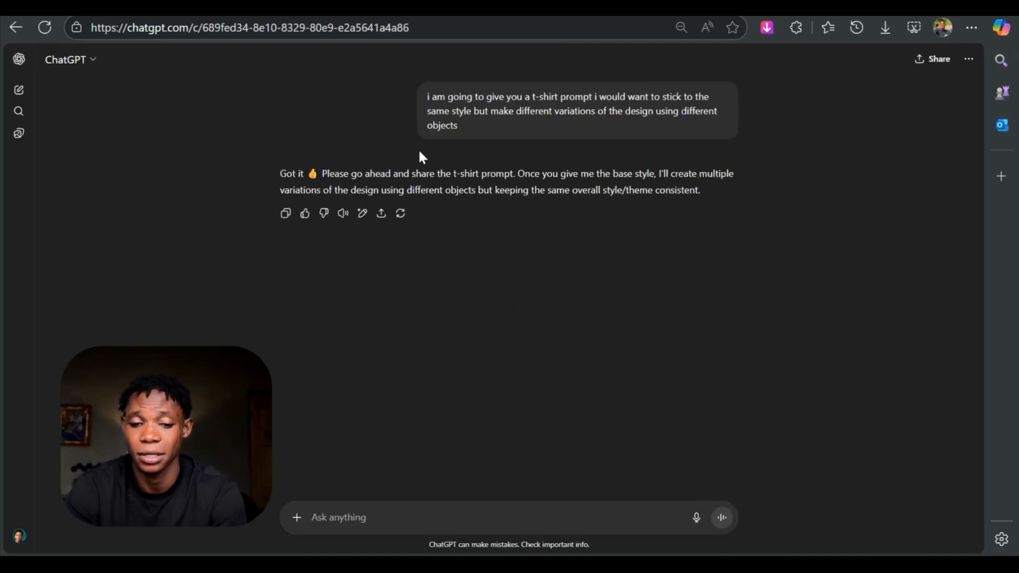
drag(427, 98, 489, 139)
click(387, 517)
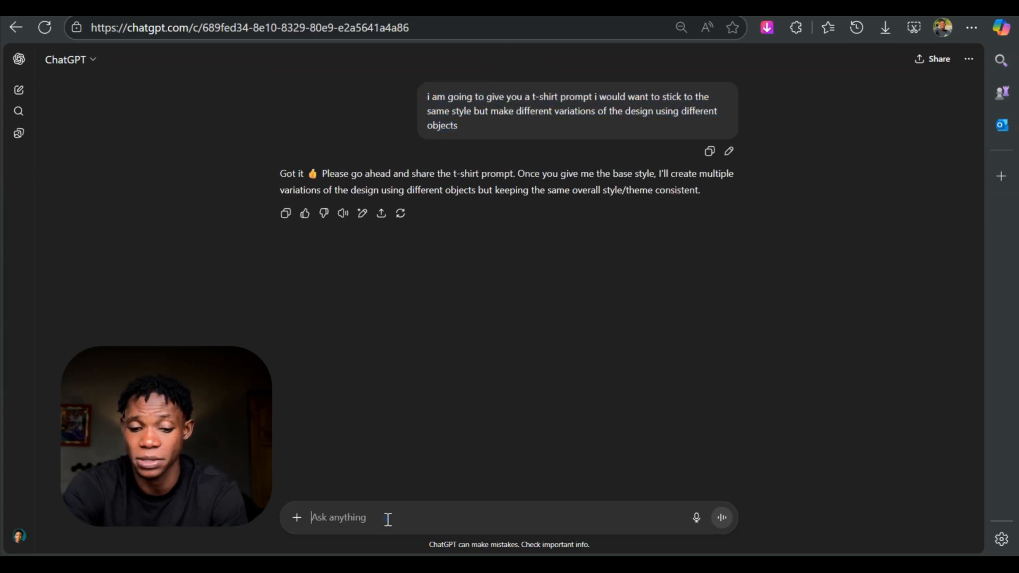
right_click(387, 515)
click(476, 353)
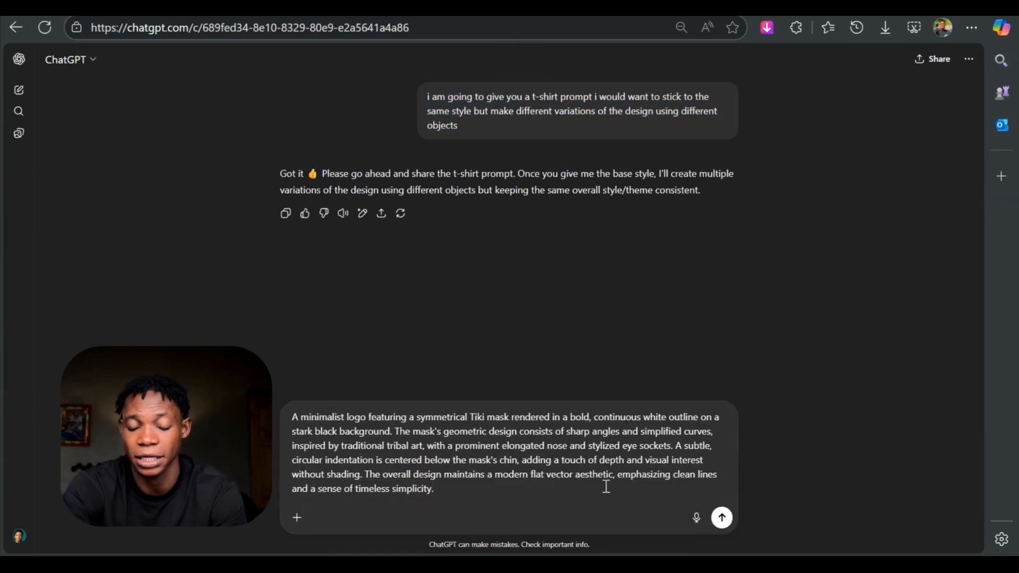
click(721, 519)
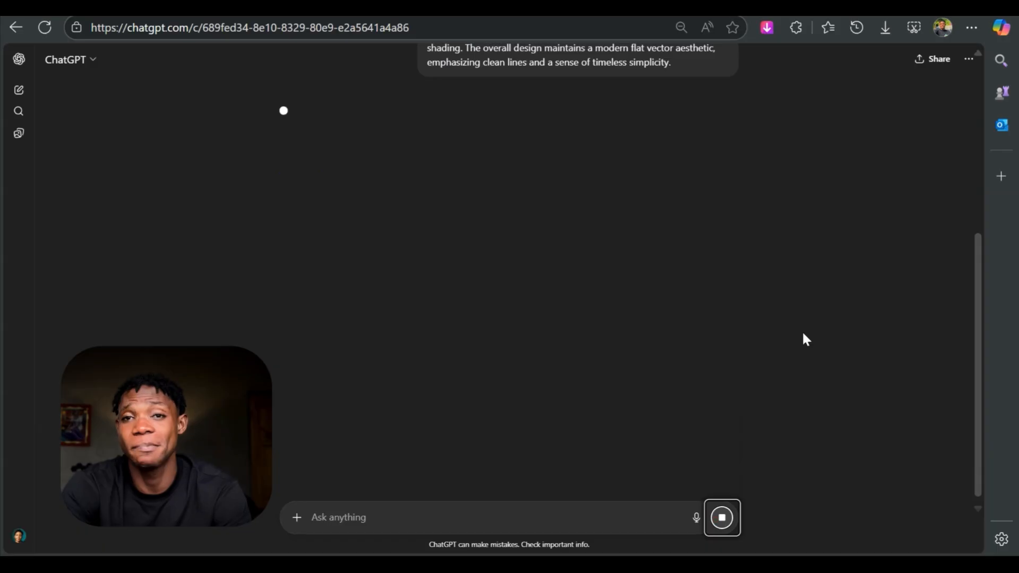
- Copy ChatGPT's 'Minimalist Sun Mask' prompt and paste it into Ideogram's image description
scroll(780, 330, up, 2)
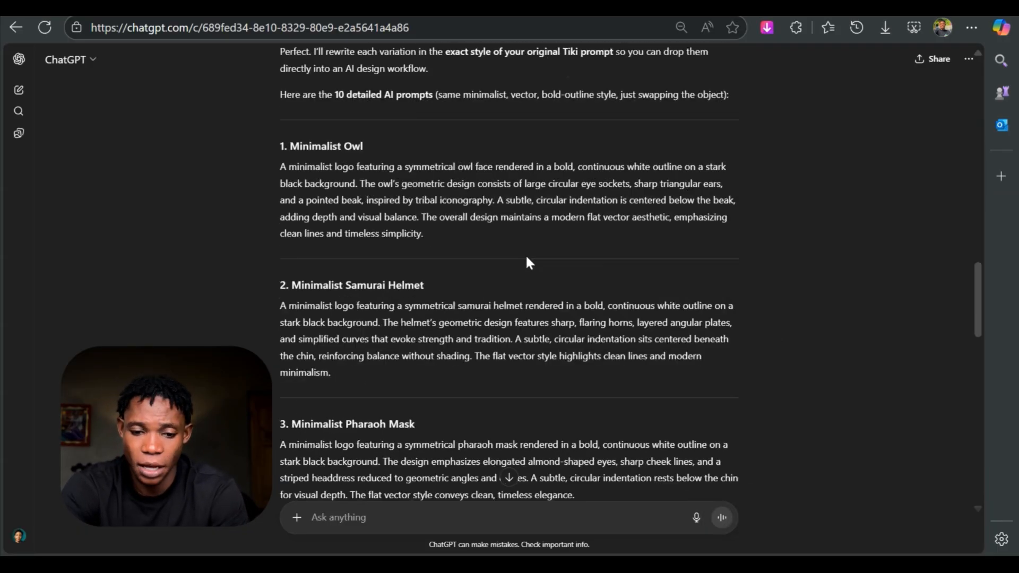
scroll(526, 254, down, 10)
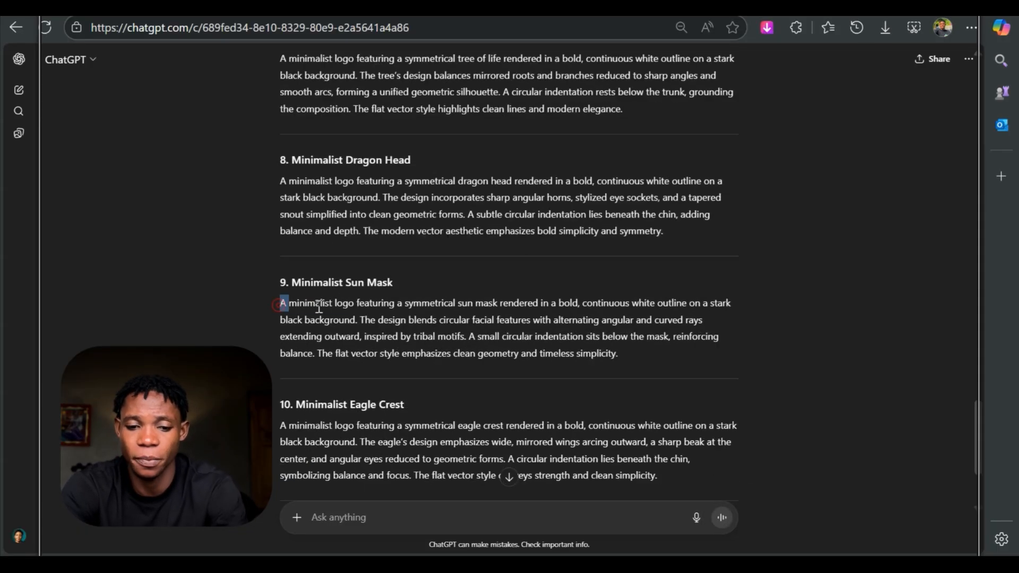
drag(281, 304, 622, 361)
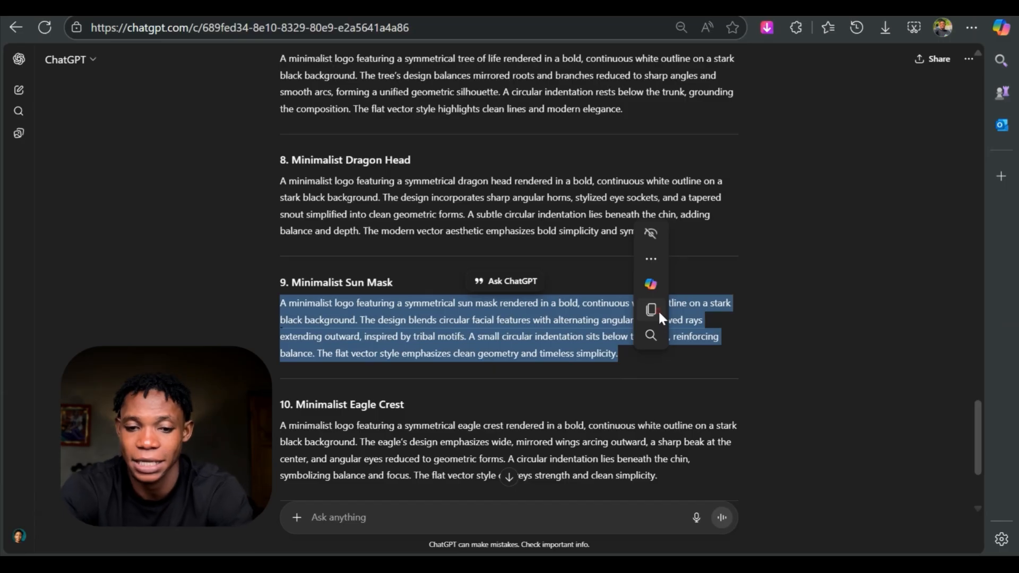
click(657, 310)
click(382, 8)
right_click(330, 141)
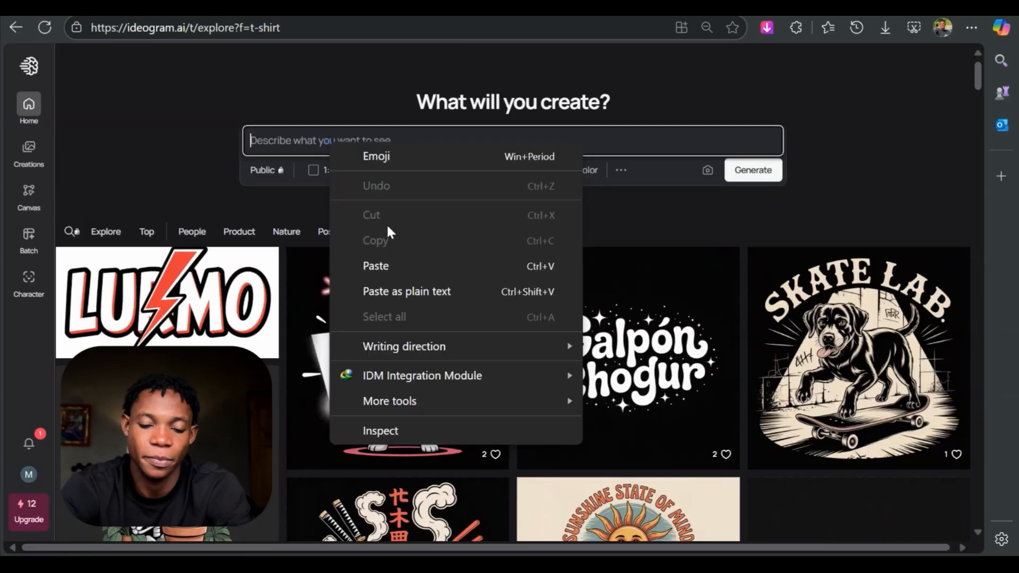
click(451, 270)
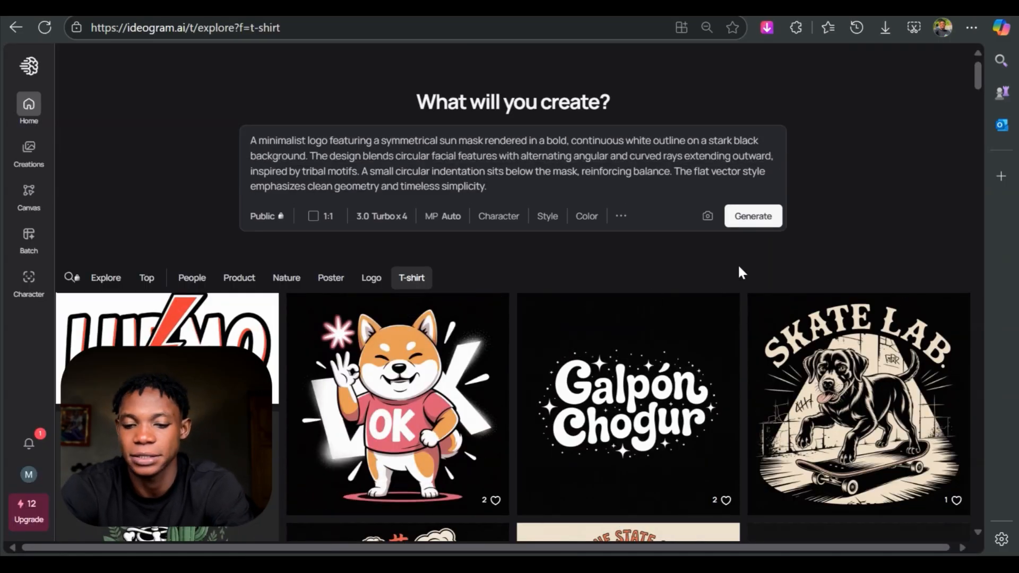
- Generate the sun mask designs and view the first two images
click(767, 218)
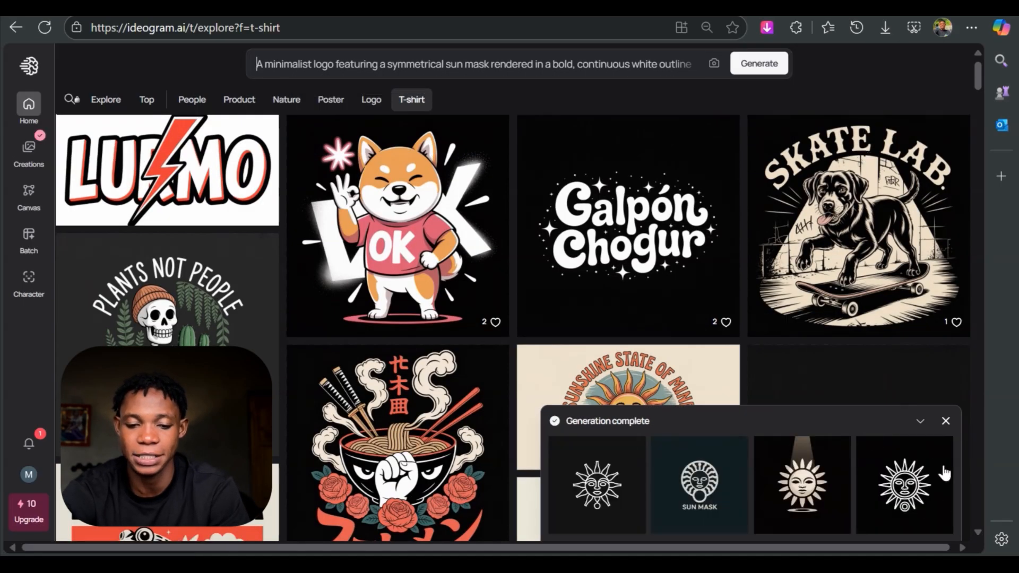
click(603, 485)
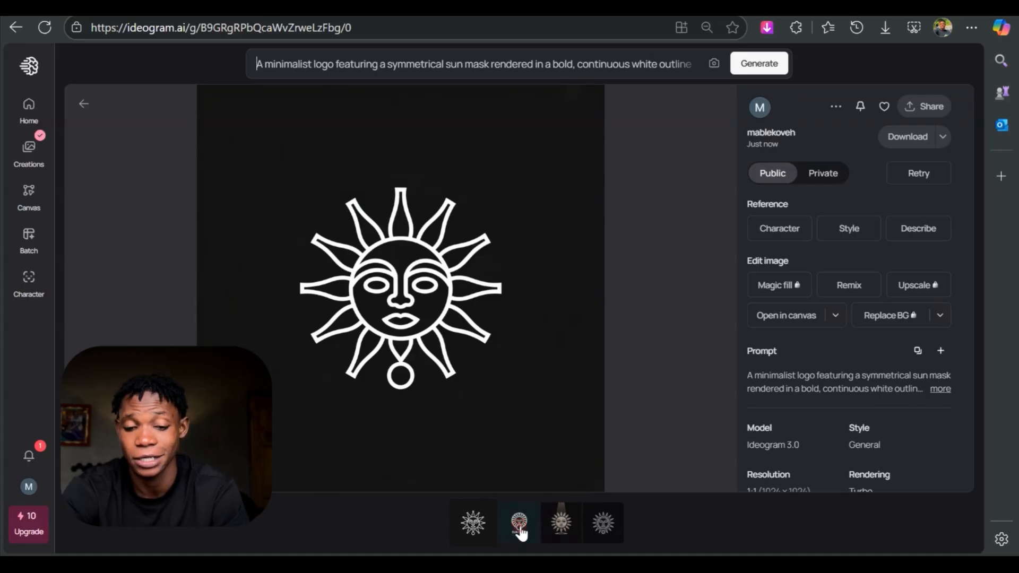
click(520, 531)
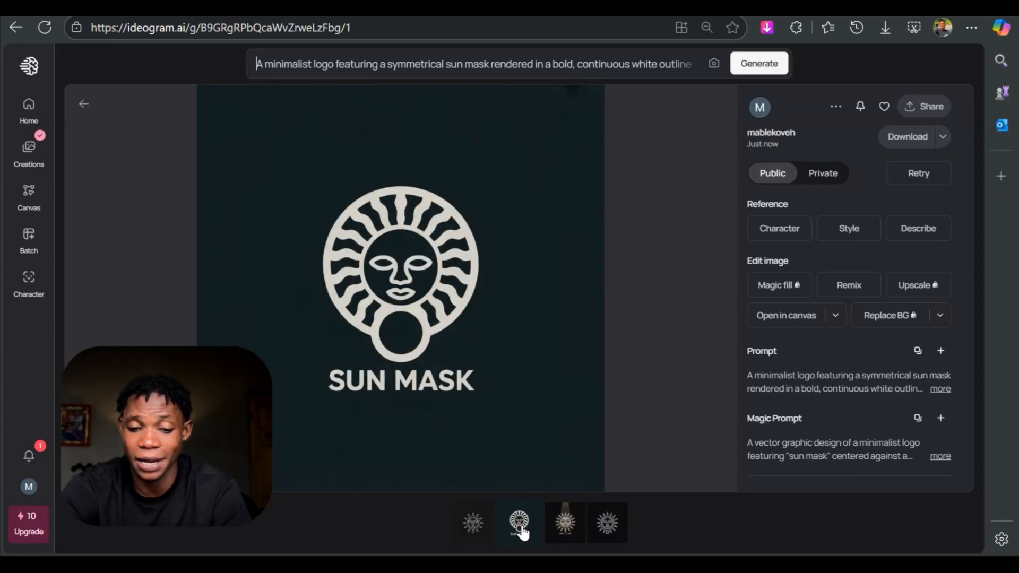
- View the third and fourth generated sun mask designs
click(565, 536)
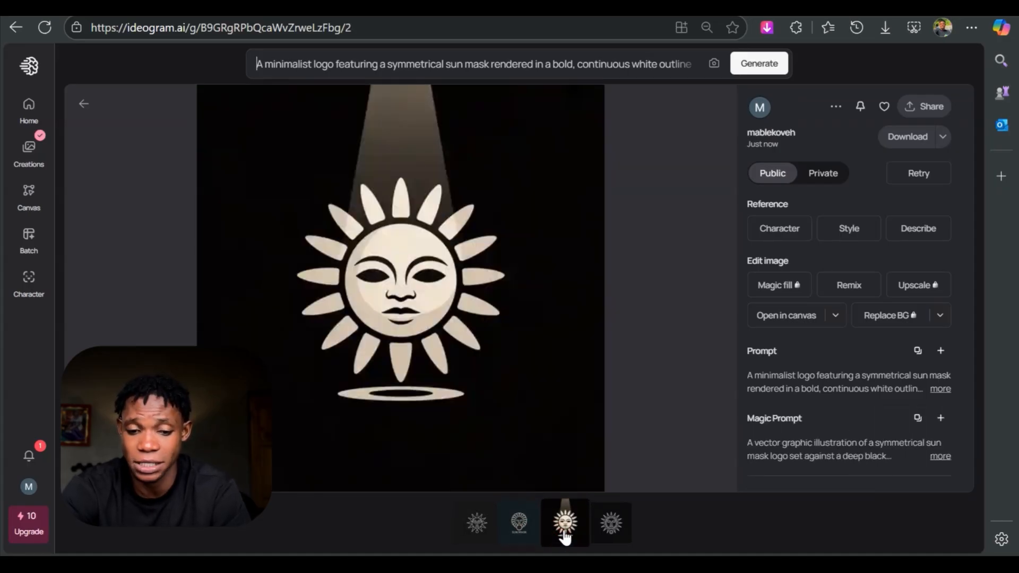
click(599, 529)
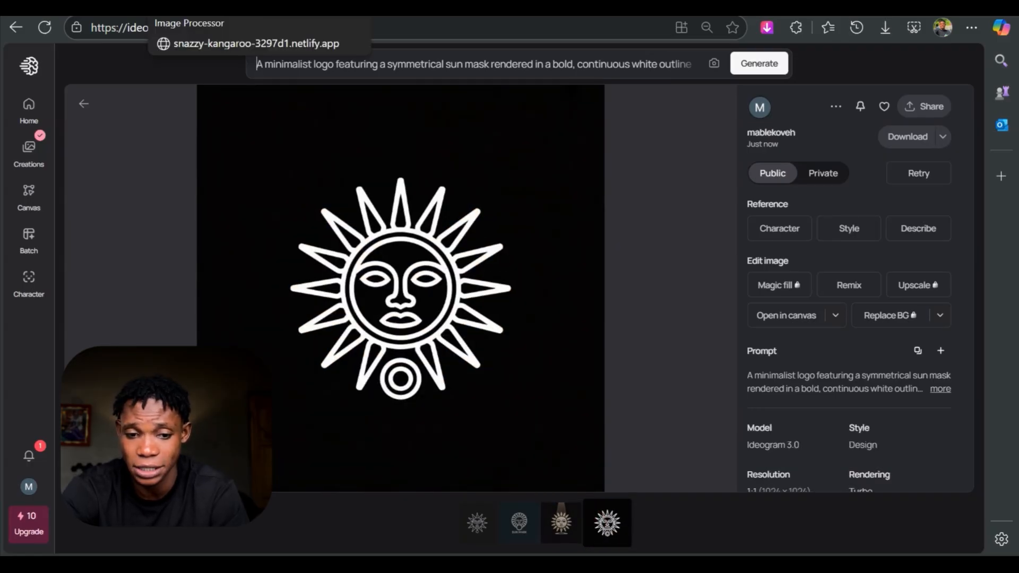
- Copy ChatGPT's 'Minimalist Eagle Crest' prompt over Ideogram's current image description and generate the eagle designs
click(196, 8)
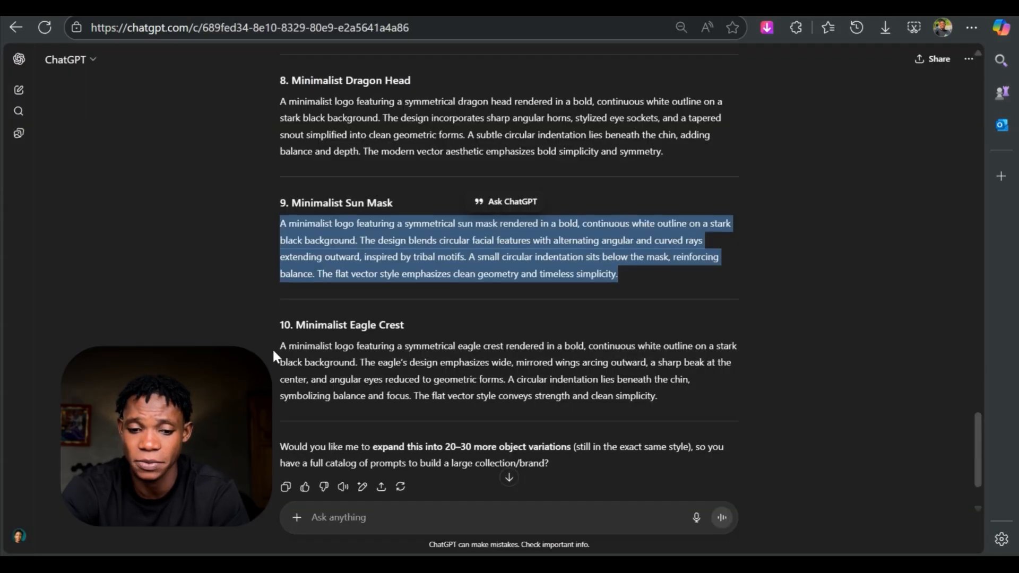
drag(278, 347, 692, 397)
click(720, 345)
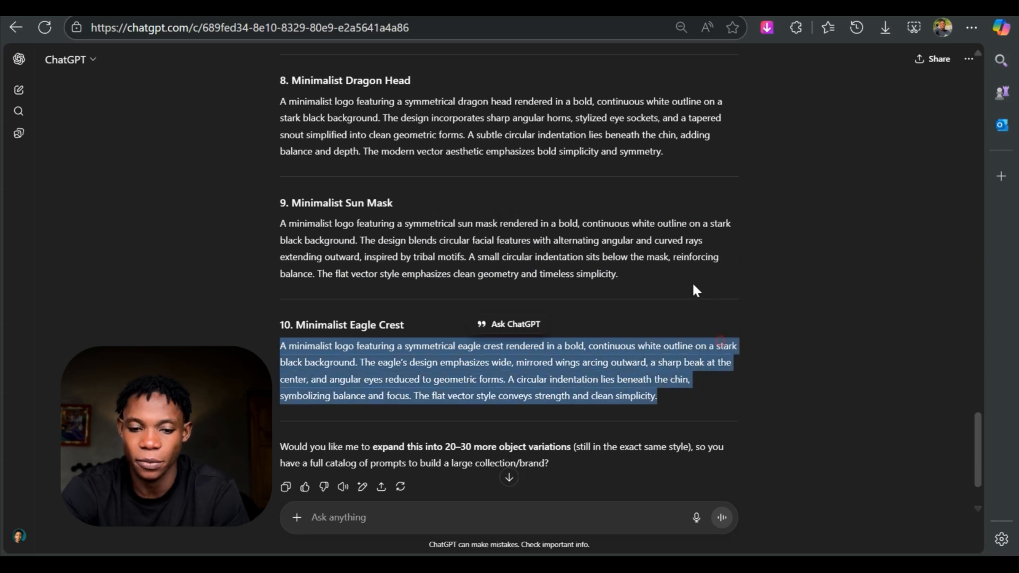
click(257, 8)
key(ctrl+a)
right_click(274, 74)
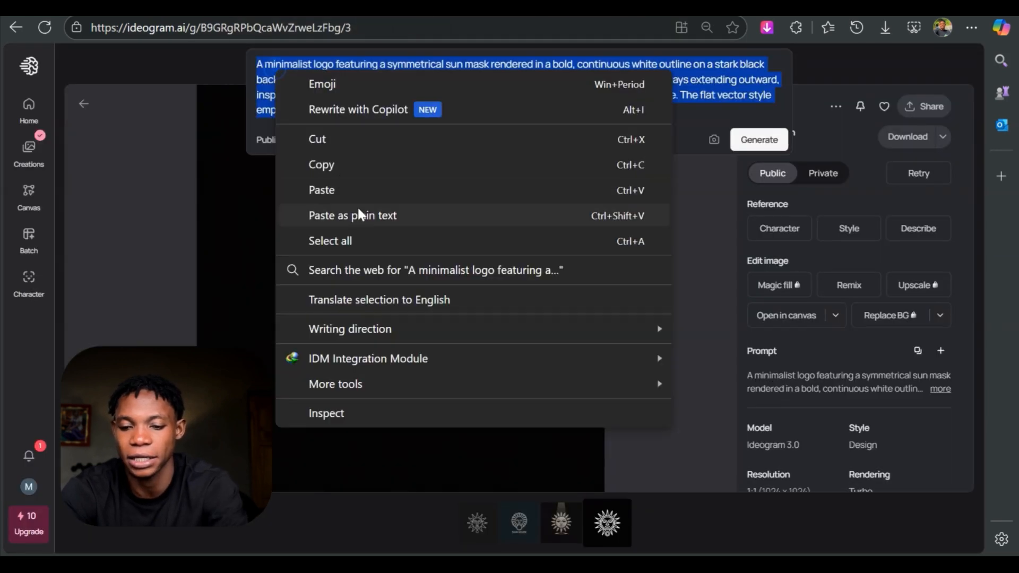
click(384, 214)
click(769, 150)
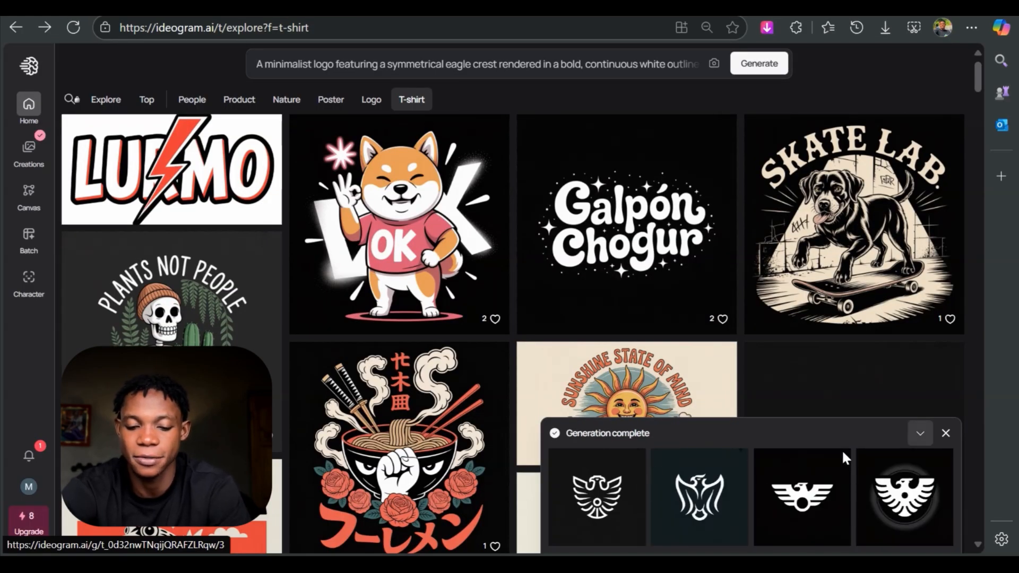
- Open the generated eagle crest designs and look through all four images
click(619, 511)
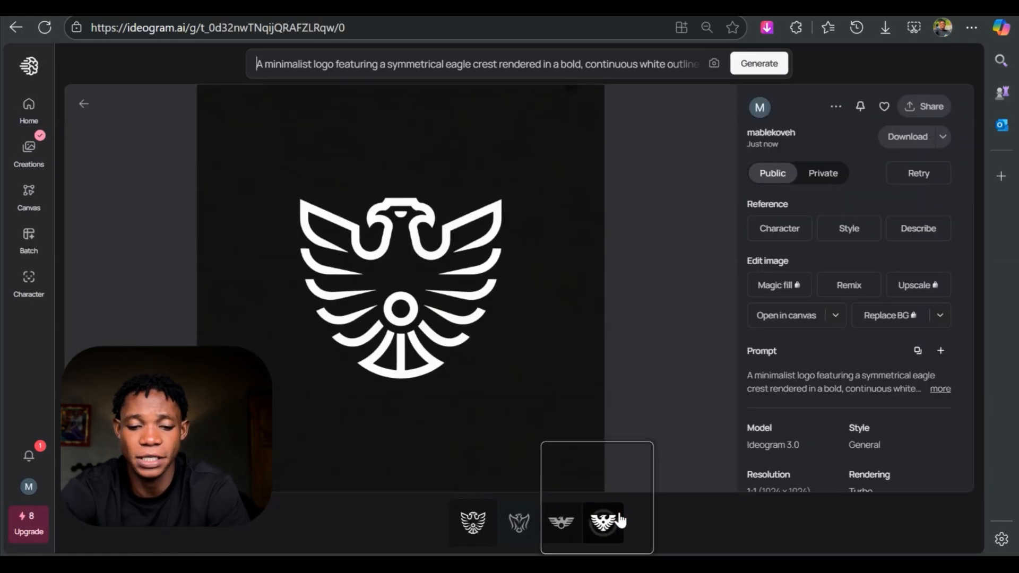
click(534, 536)
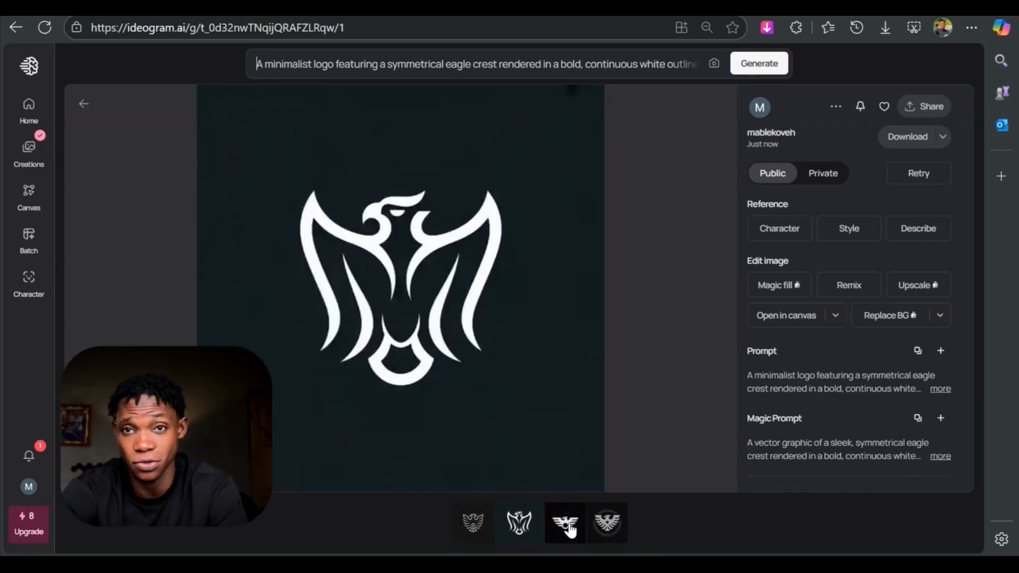
click(569, 529)
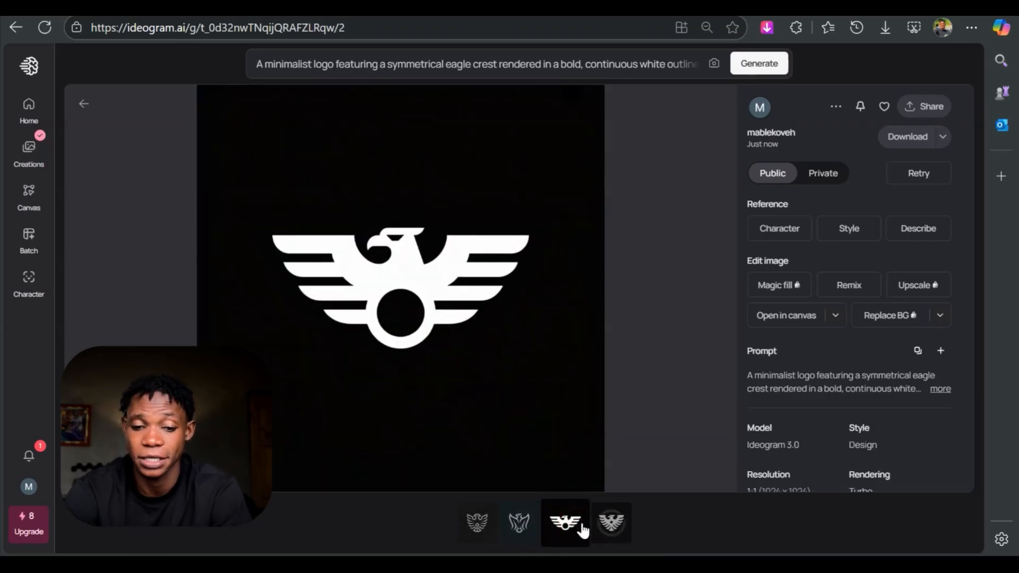
click(607, 527)
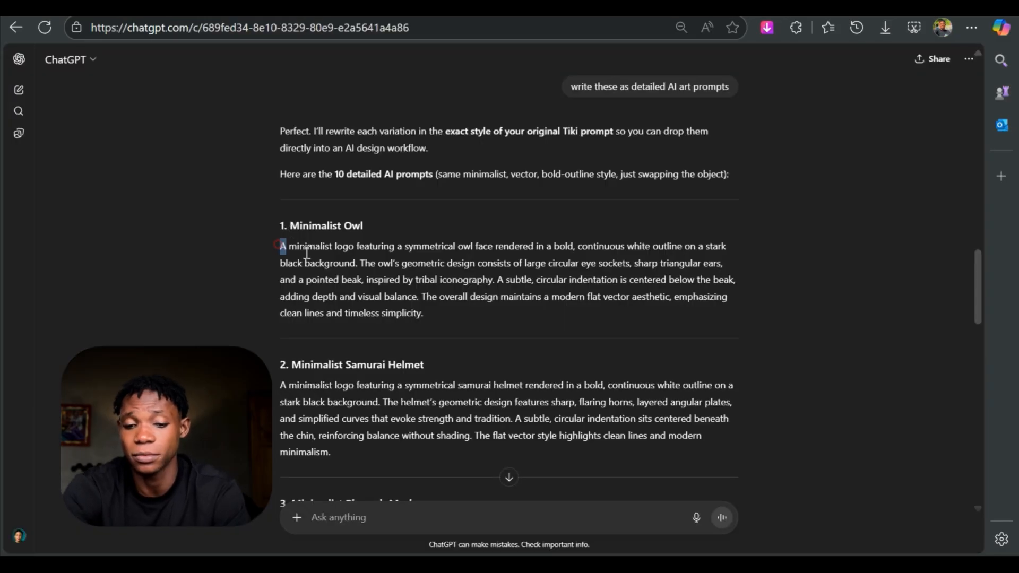
- Copy ChatGPT's 'Minimalist Owl' prompt over Ideogram's current image description and generate the owl designs
drag(306, 254, 475, 323)
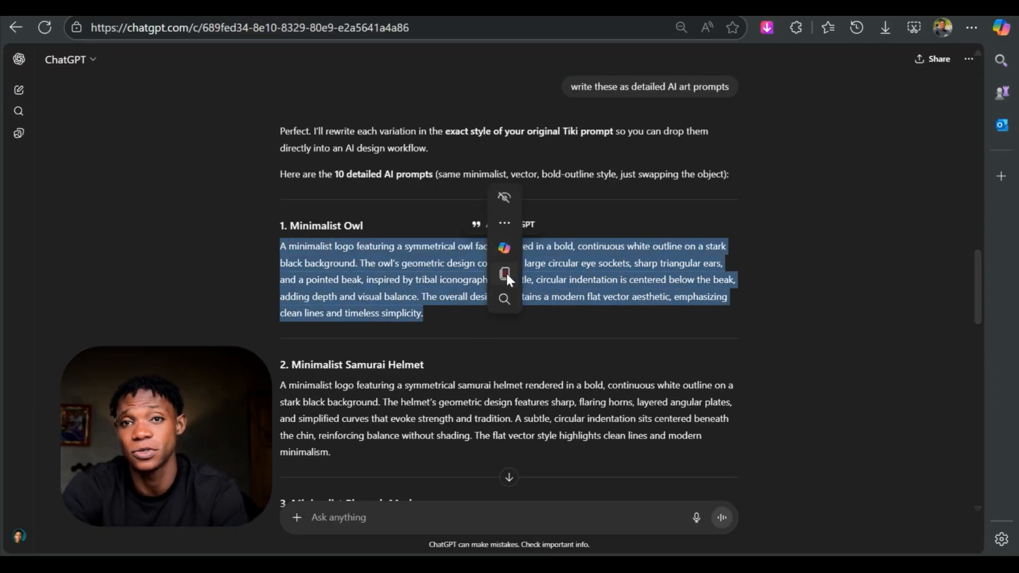
click(505, 271)
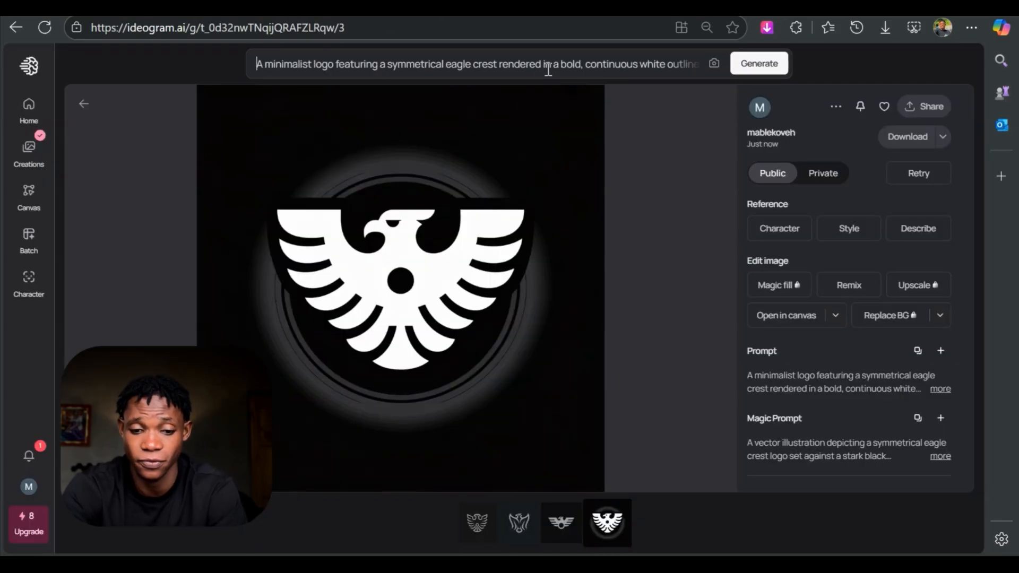
click(560, 69)
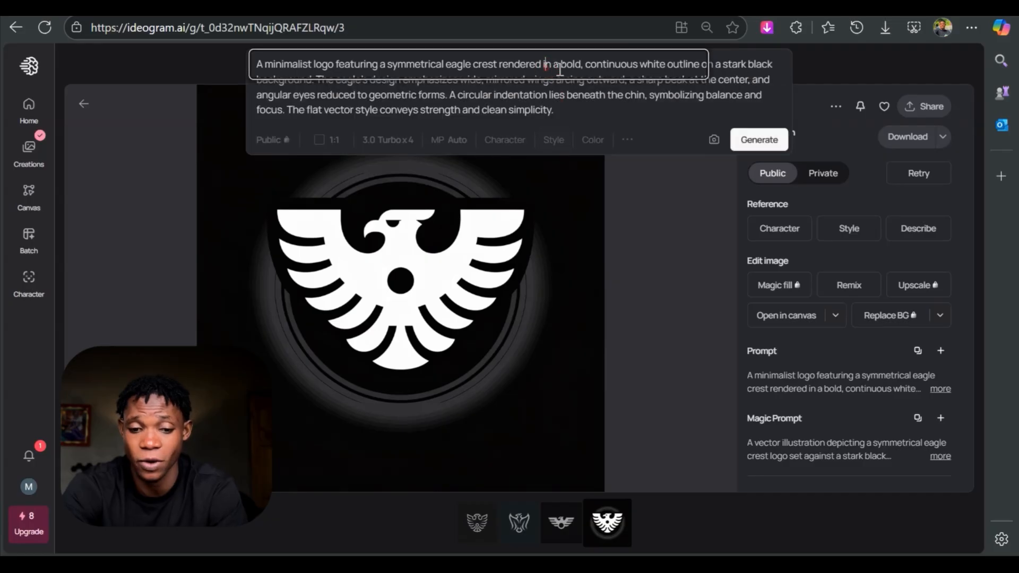
key(ctrl+a)
right_click(279, 88)
click(364, 228)
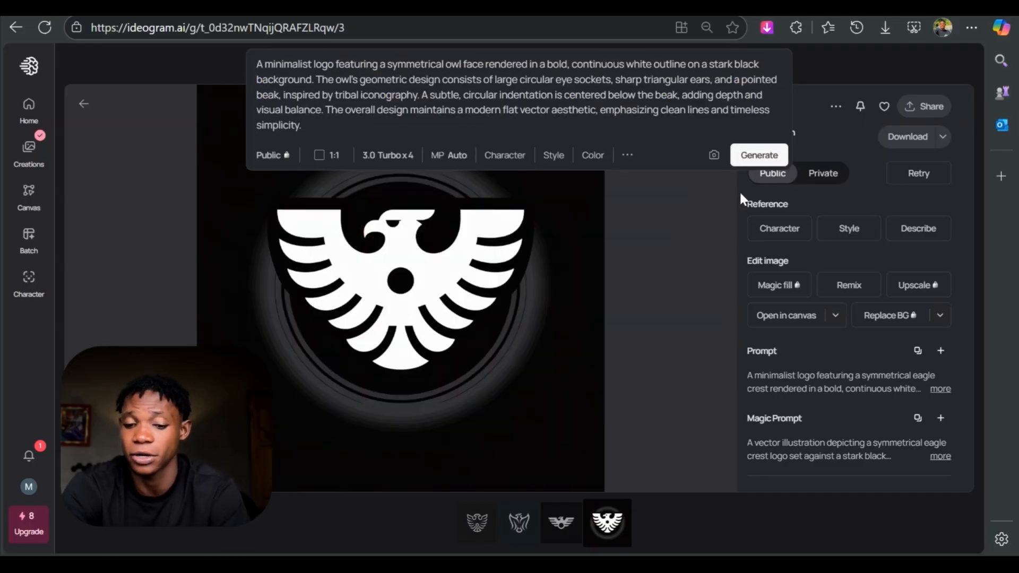
click(759, 155)
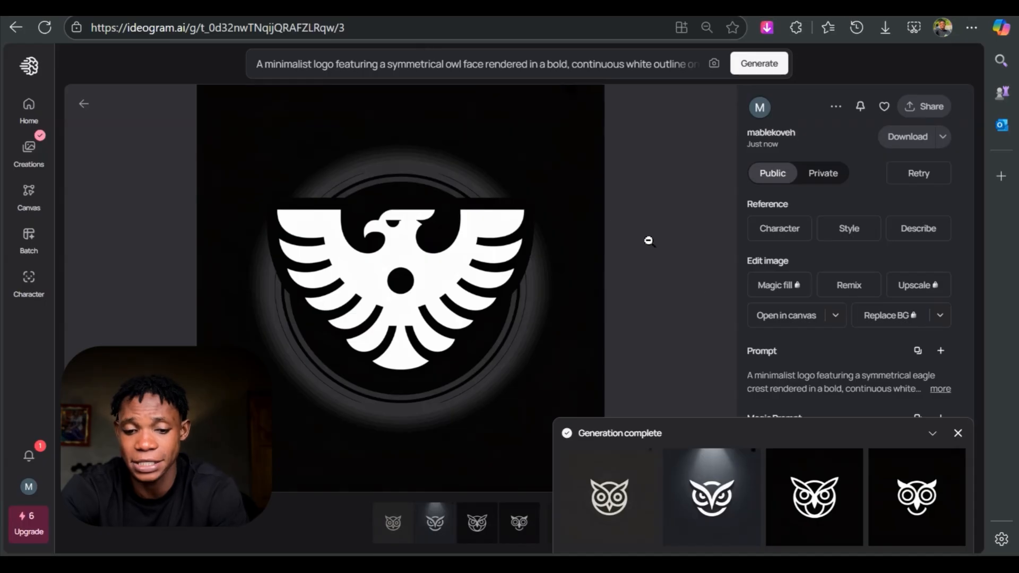
- Compare the third and fourth owl designs and download the fourth one
click(838, 494)
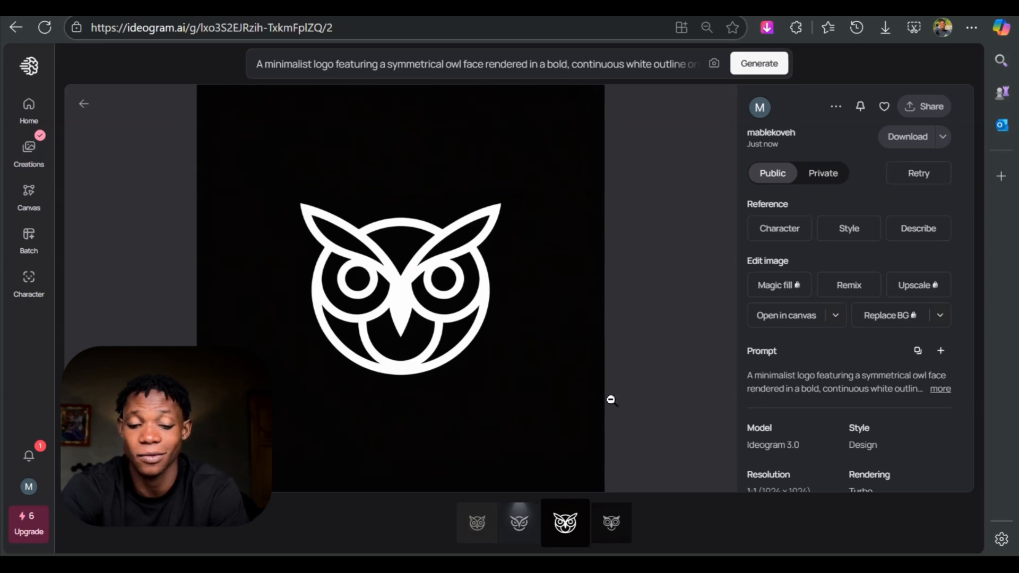
key(Right)
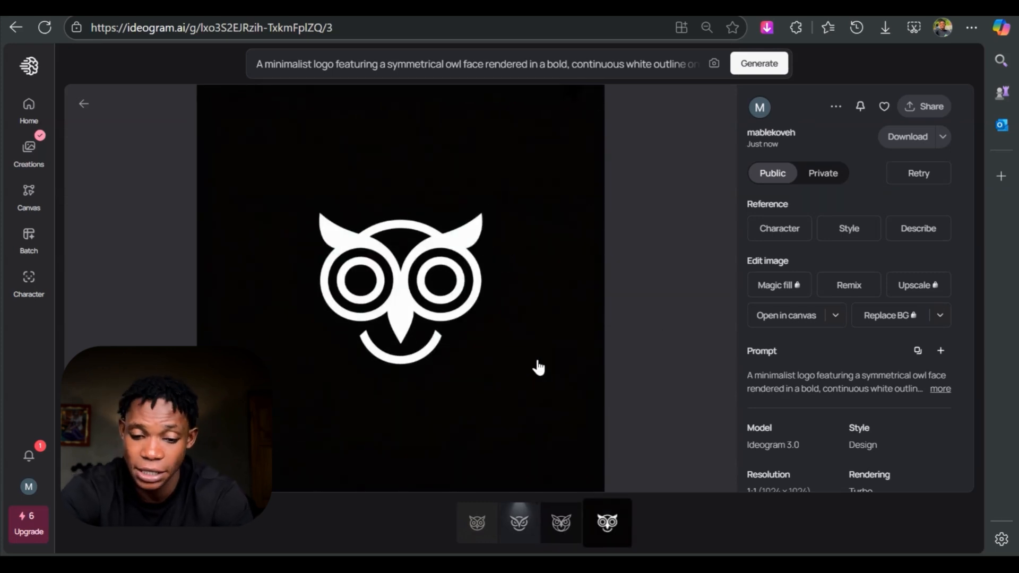
key(Left)
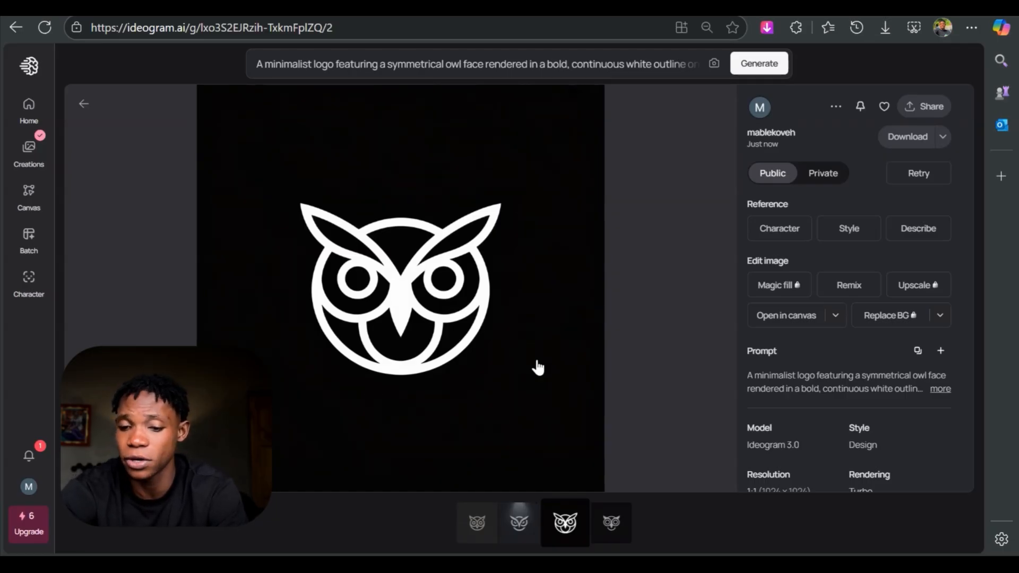
key(Right)
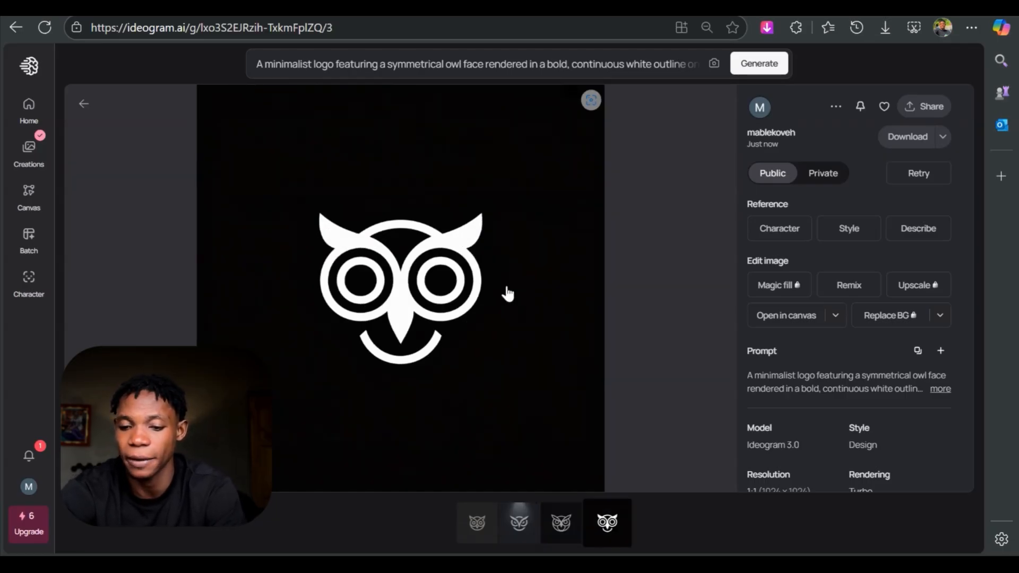
click(906, 137)
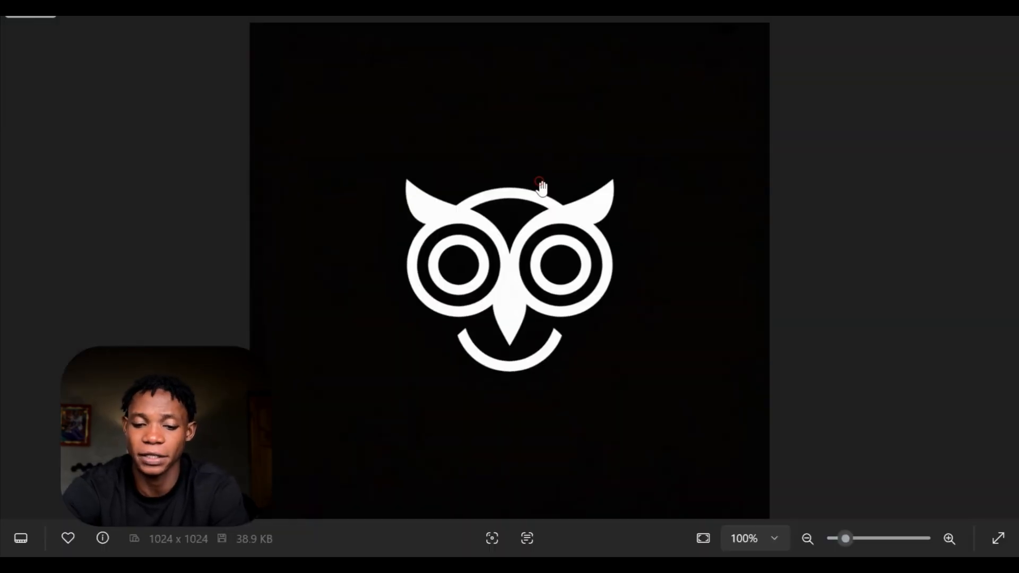
- Inspect the edge quality of the downloaded owl image up close and close the image viewer
scroll(563, 314, up, 4)
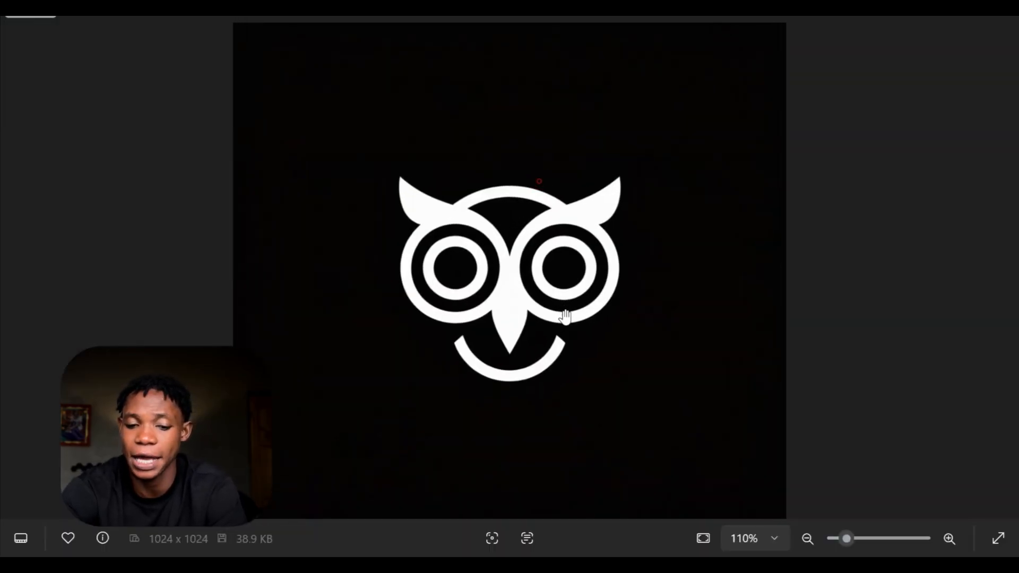
scroll(565, 317, up, 3)
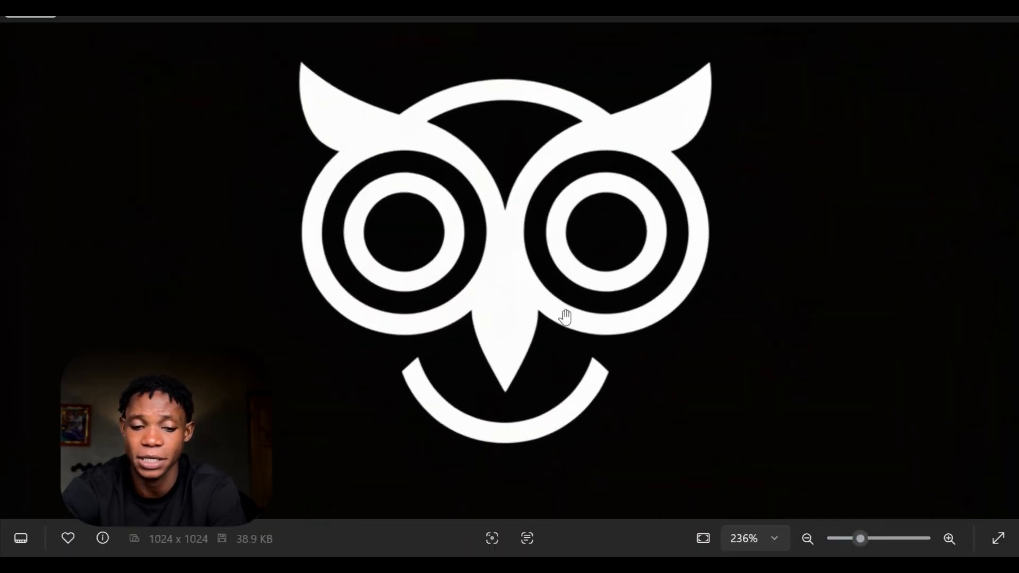
scroll(564, 317, up, 1)
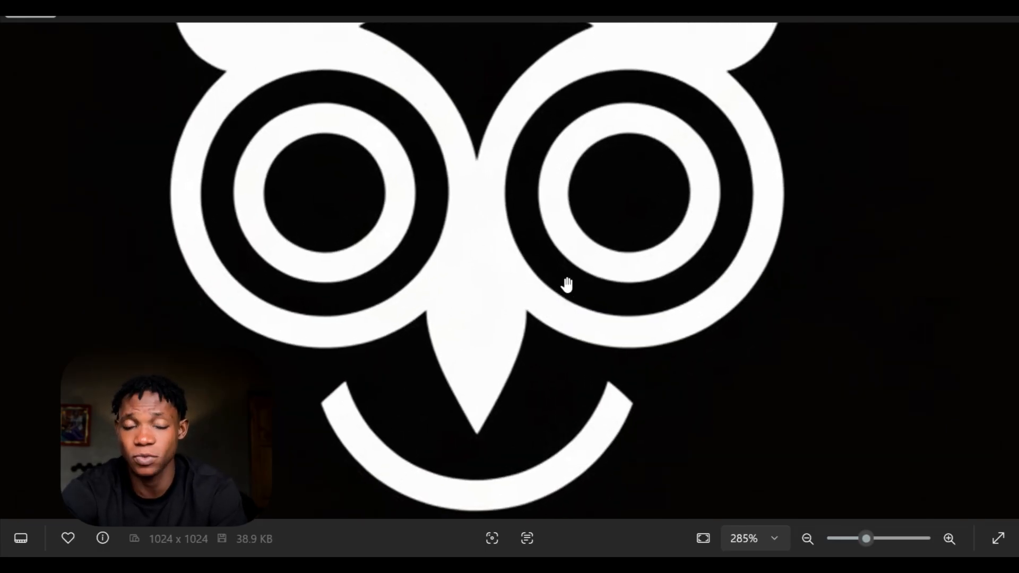
scroll(567, 285, down, 5)
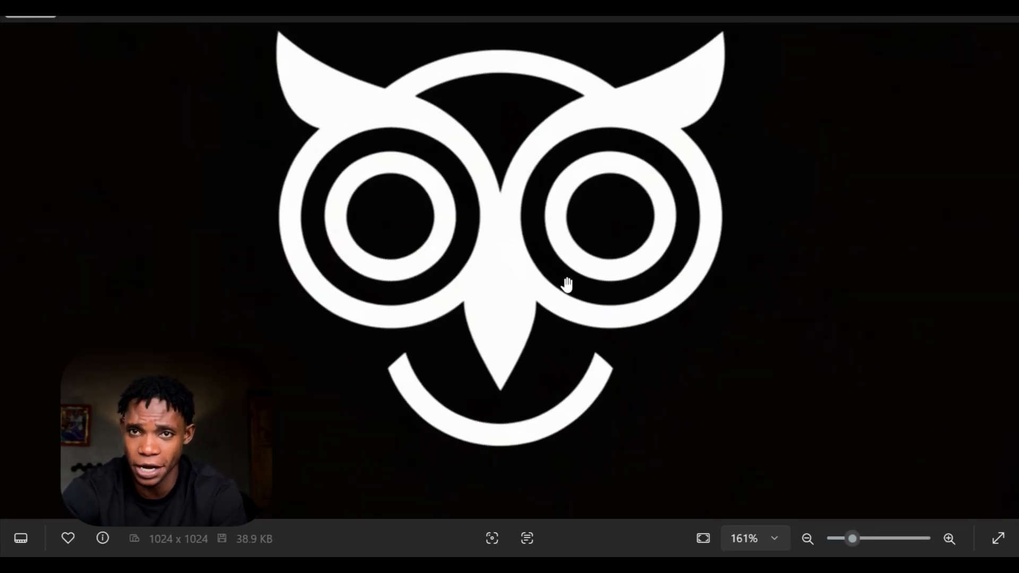
scroll(567, 285, down, 2)
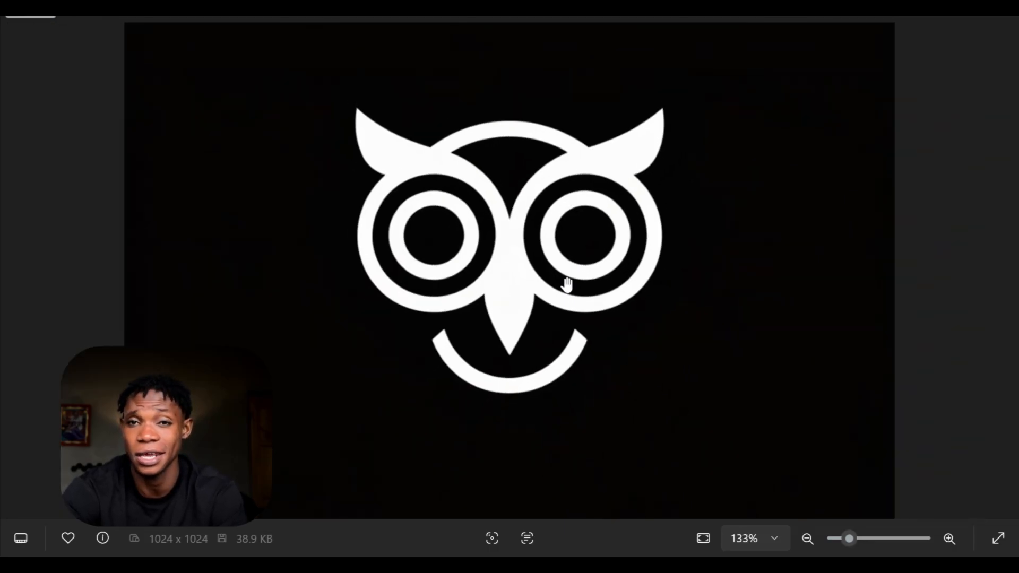
click(1003, 22)
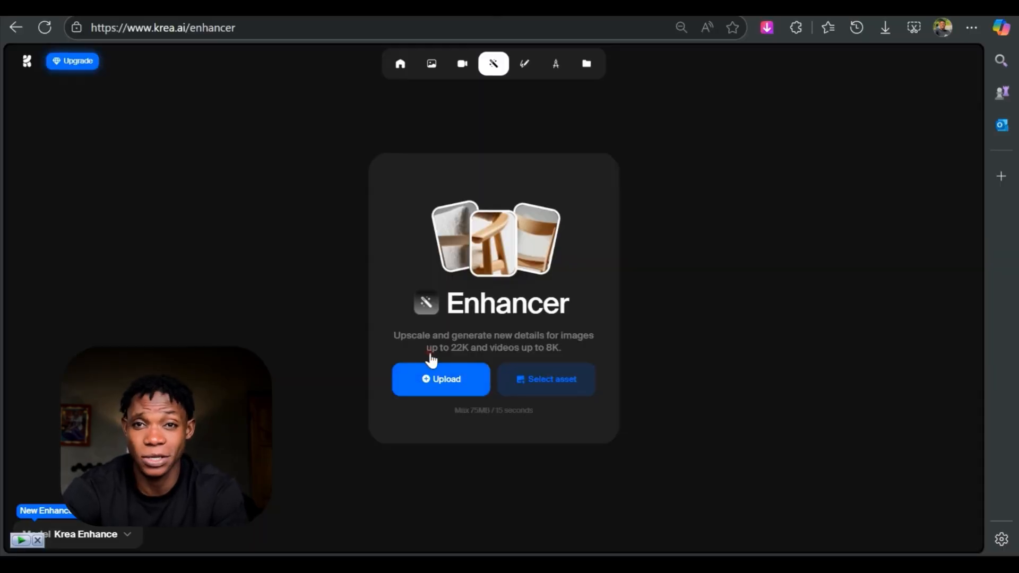
- Upload the original 39 KB owl JPEG from Downloads to Krea's Enhancer
click(431, 374)
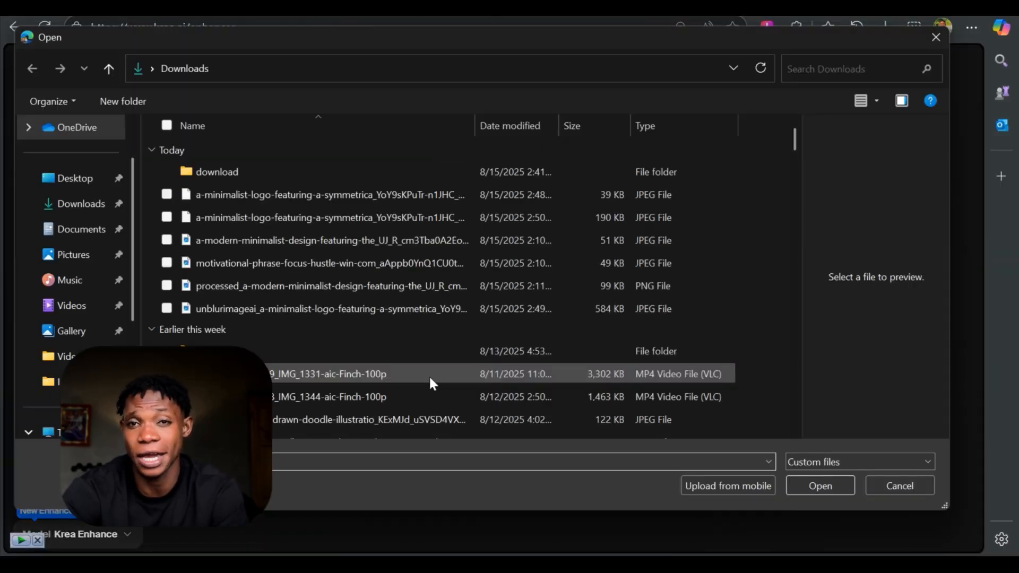
click(232, 198)
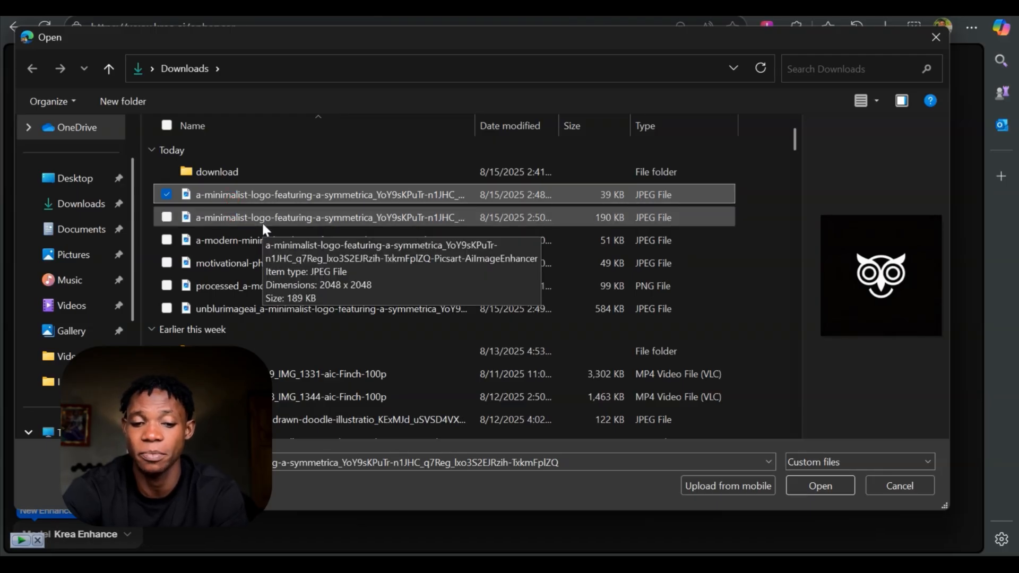
click(824, 486)
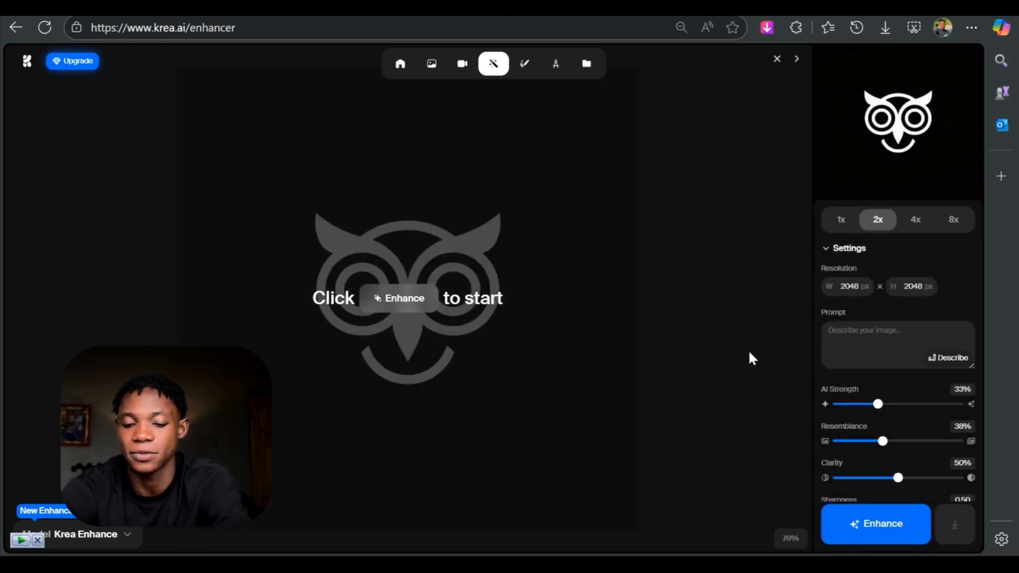
- Enhance the owl image at 2x, 2048 x 2048 px, with the default settings and download the result
scroll(898, 451, down, 1)
click(895, 525)
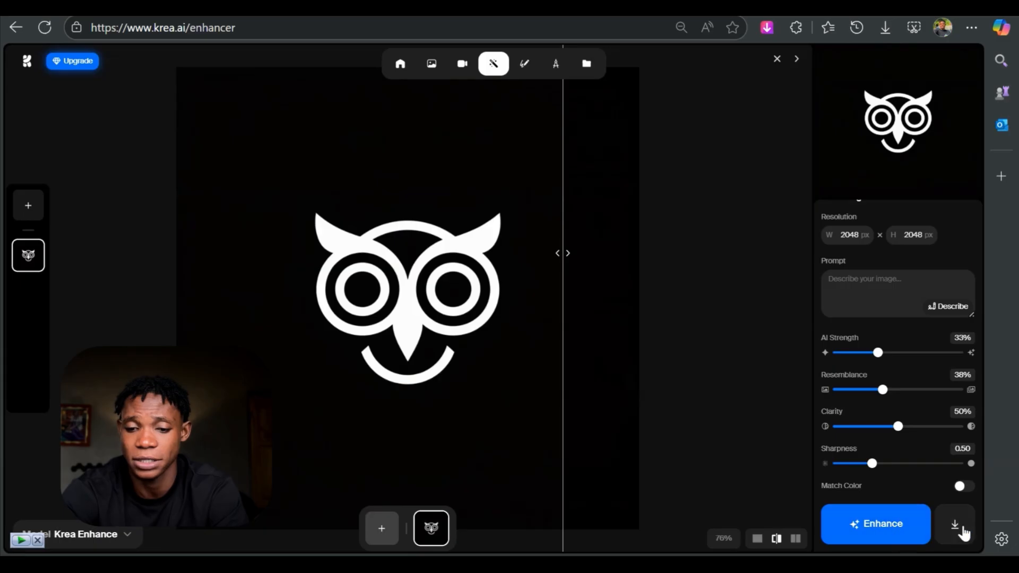
click(963, 531)
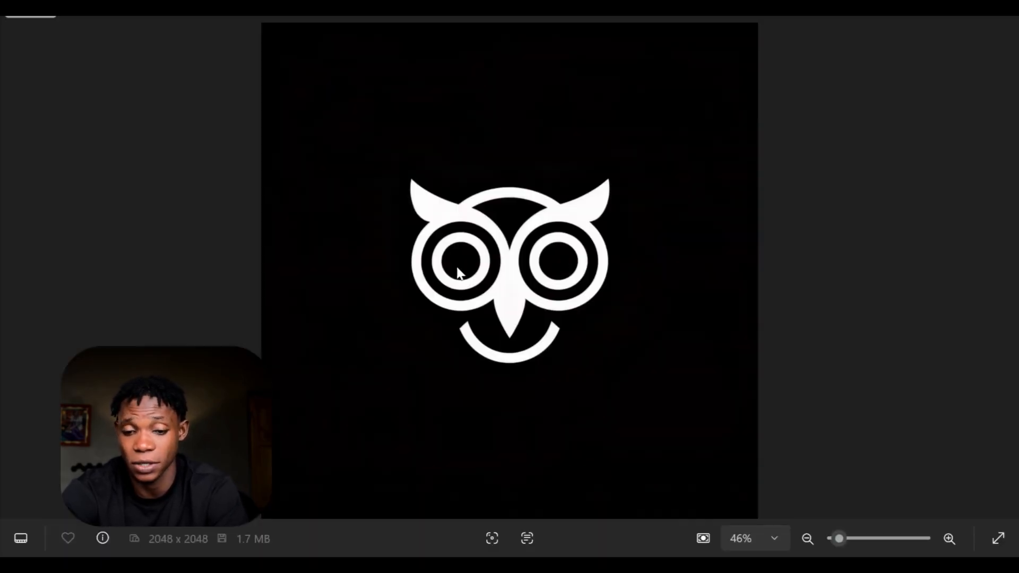
- Inspect the eyes, beak and outline edges of the enhanced owl image up close
scroll(459, 273, up, 5)
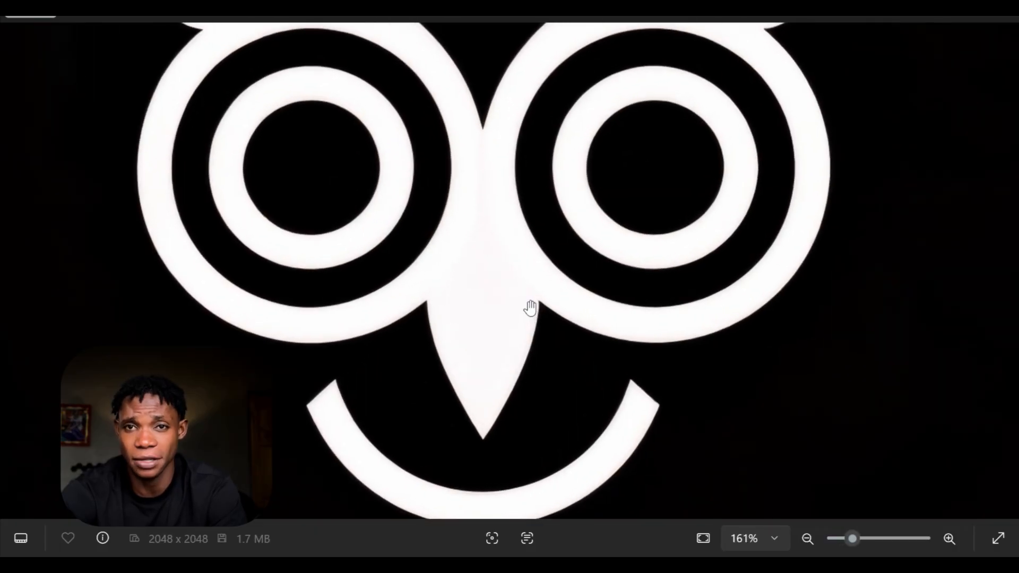
drag(502, 200, 483, 278)
scroll(483, 278, down, 5)
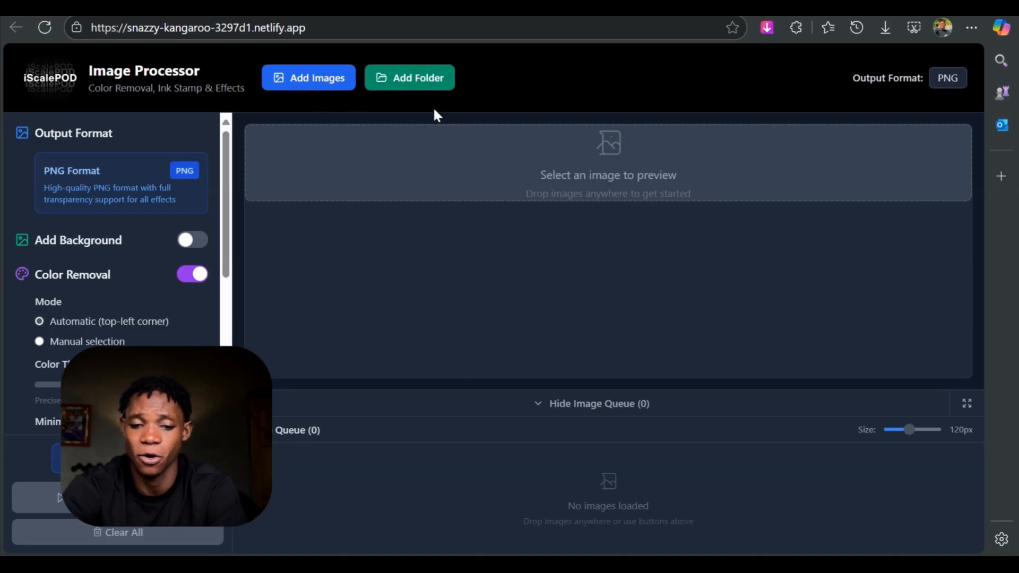
- Load the 39 KB owl logo JPEG from Downloads into the image processor
click(435, 93)
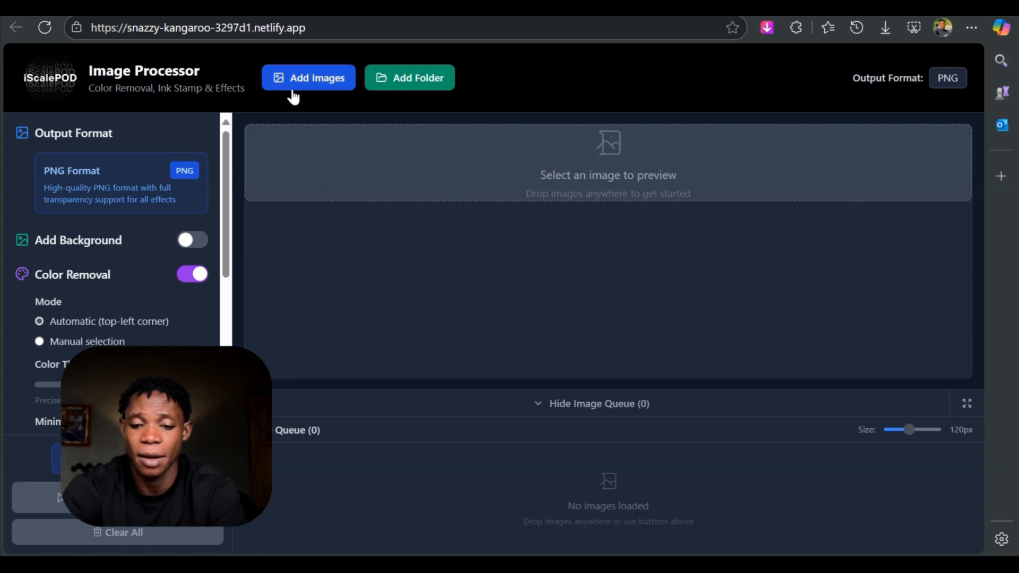
click(317, 77)
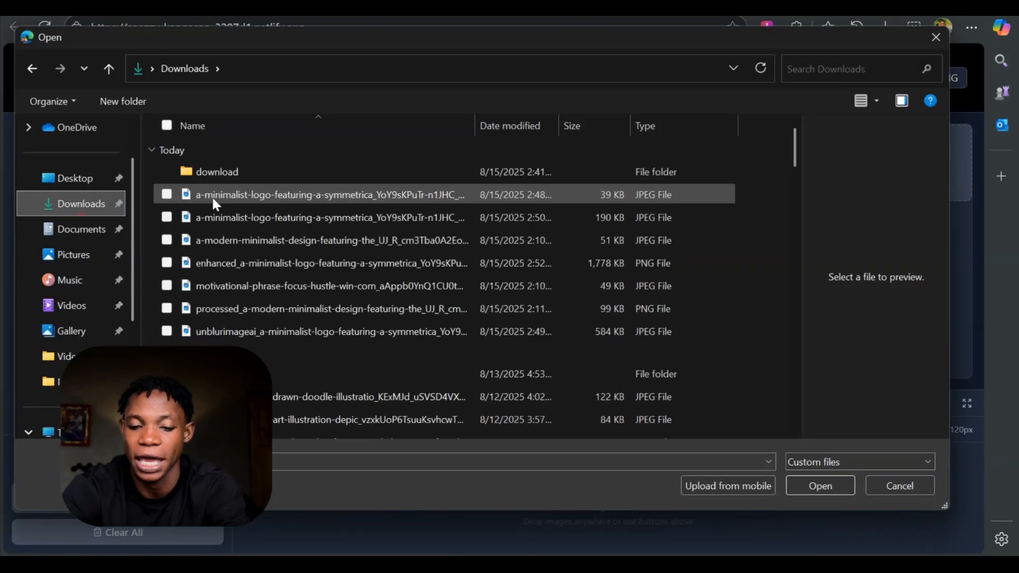
click(212, 197)
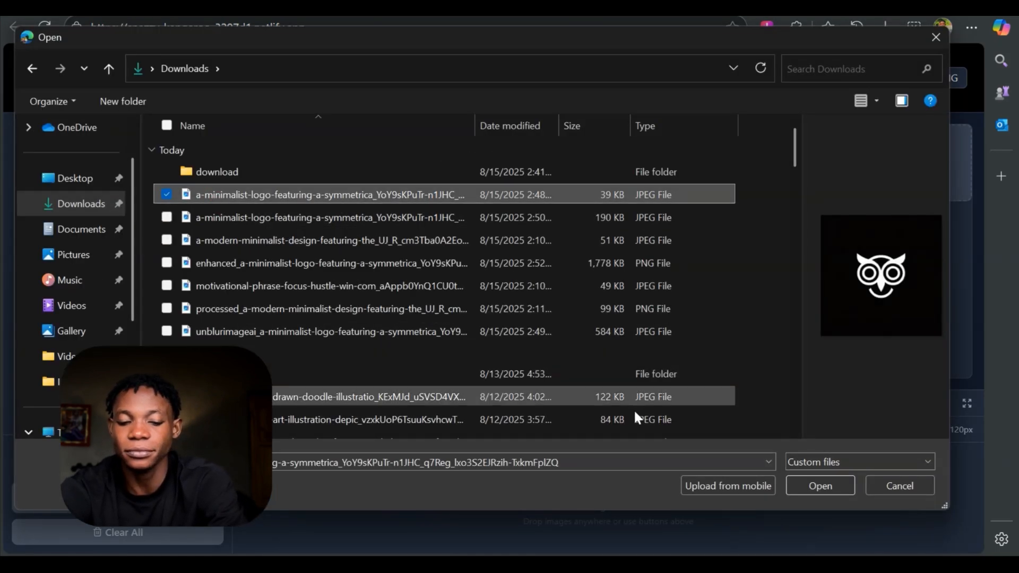
click(818, 487)
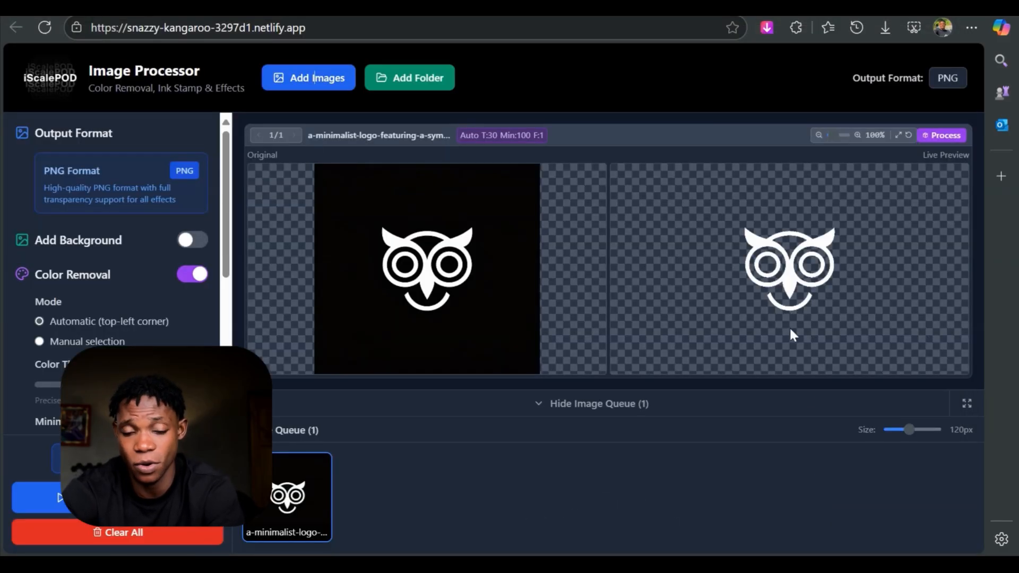
- Process the owl with automatic color removal, download it as a transparent PNG and check its edges up close
click(803, 266)
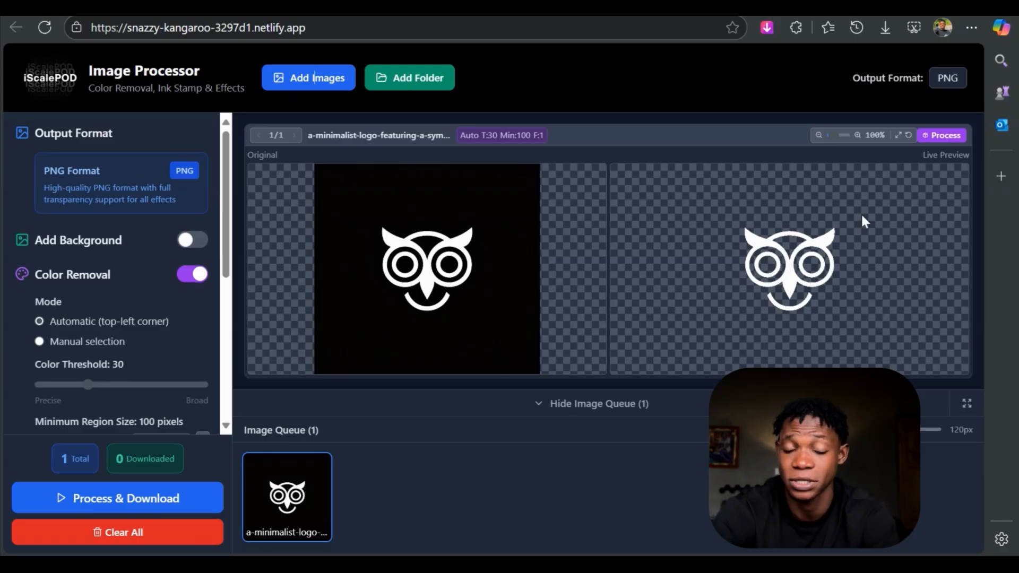
click(149, 501)
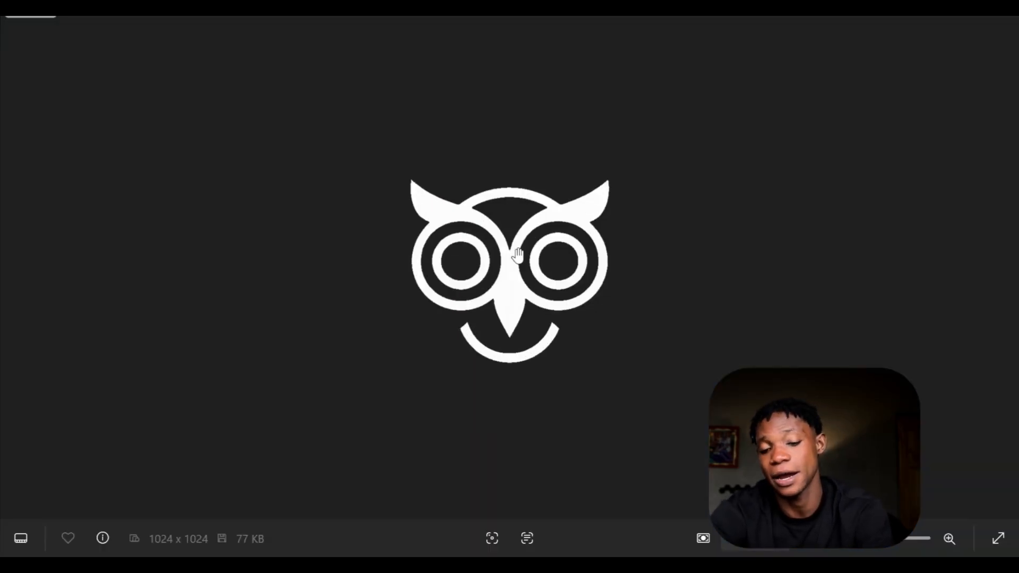
scroll(519, 256, up, 5)
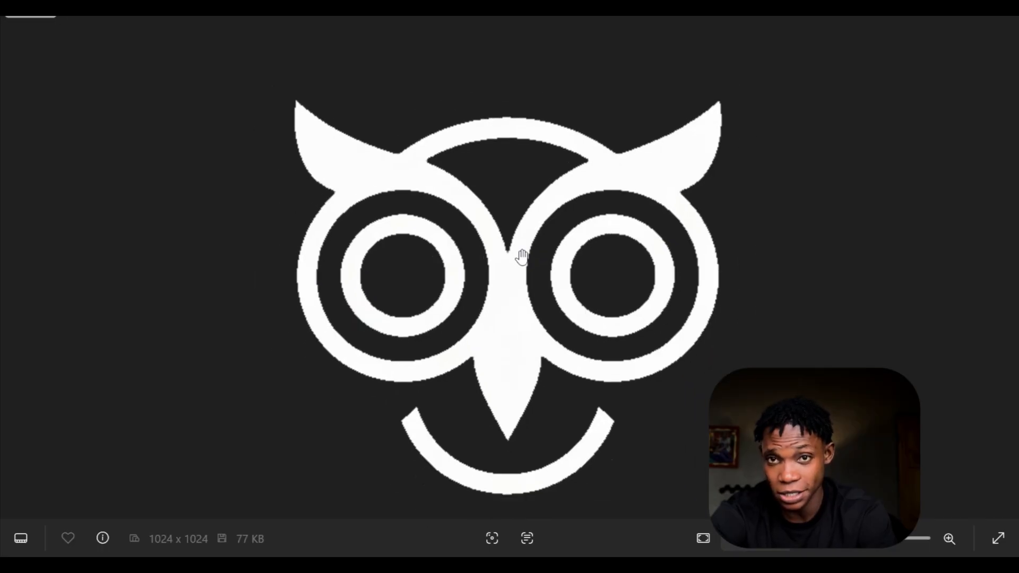
scroll(522, 257, down, 3)
scroll(522, 257, up, 2)
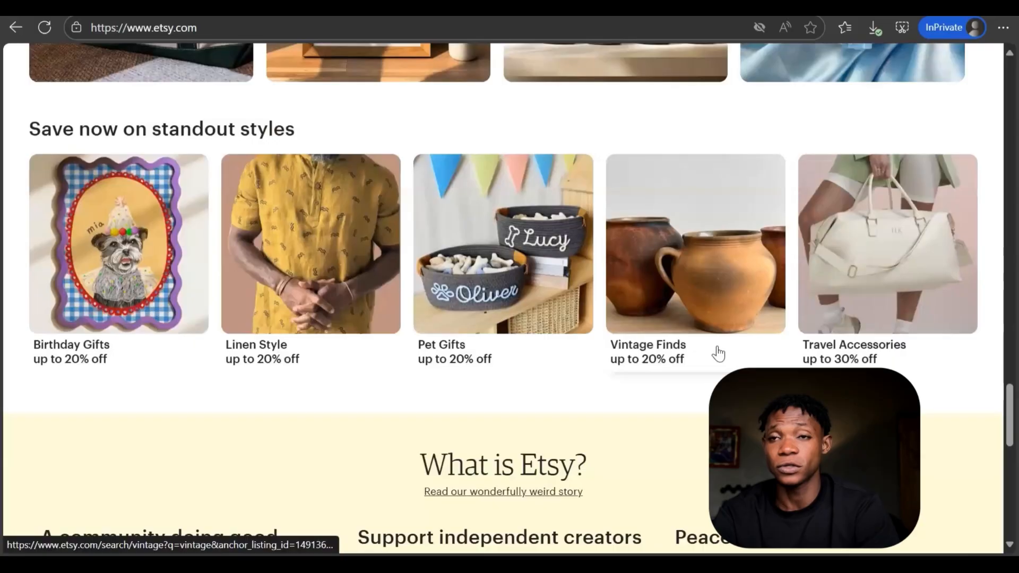
- On the Etsy site, open the Sell on Etsy page and start the seller registration
scroll(717, 353, down, 4)
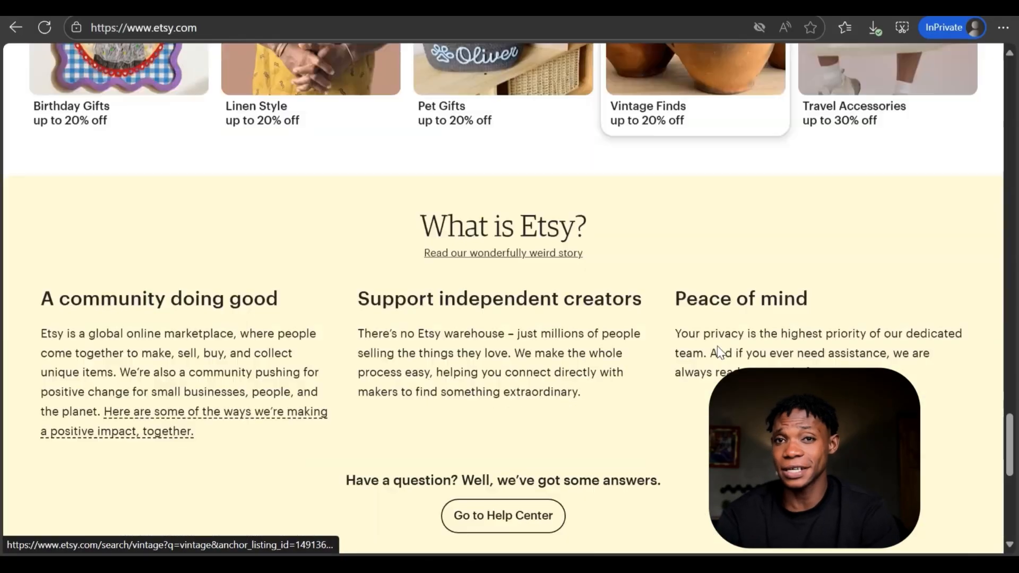
scroll(719, 352, down, 6)
scroll(716, 344, down, 2)
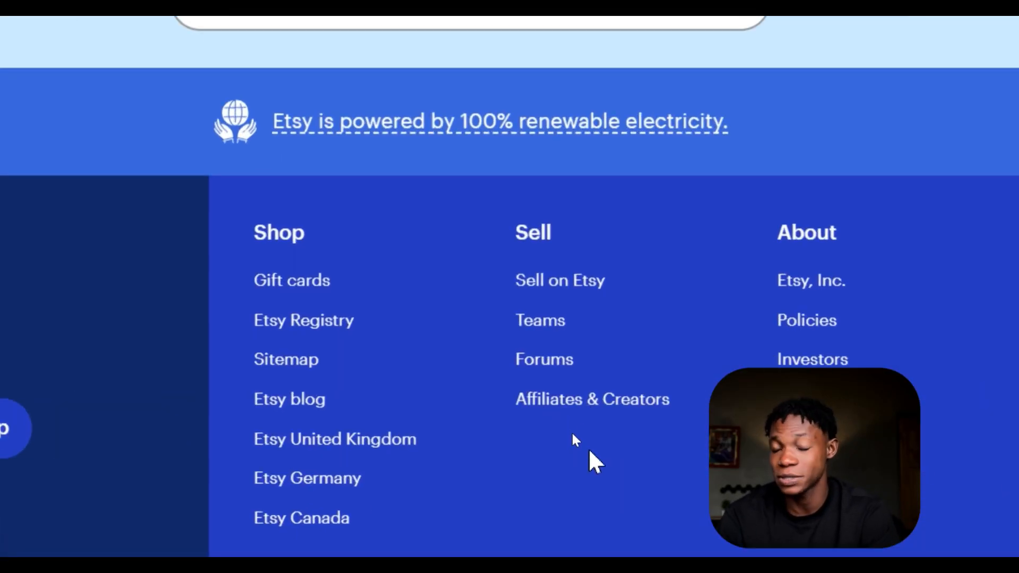
click(590, 287)
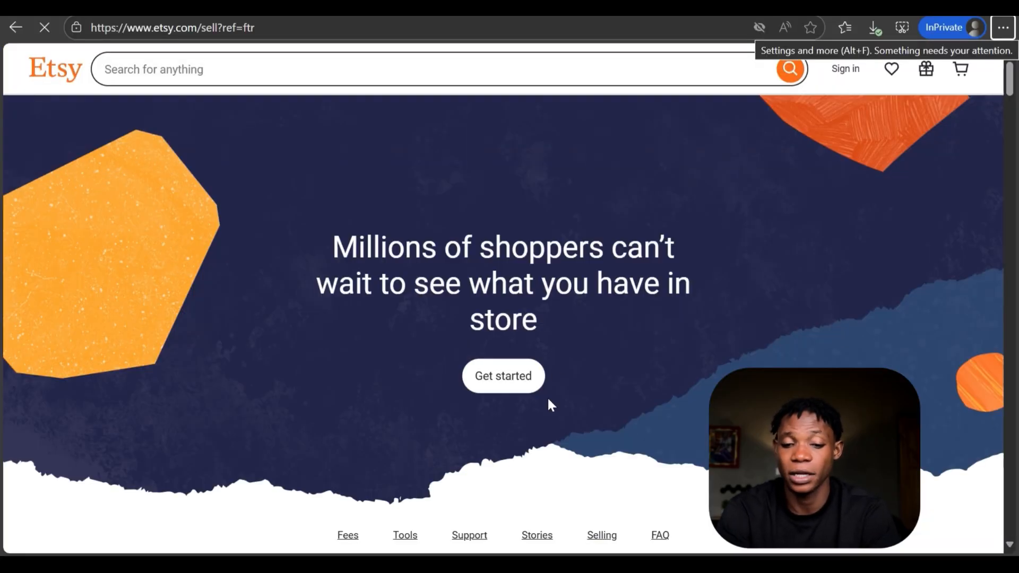
click(510, 381)
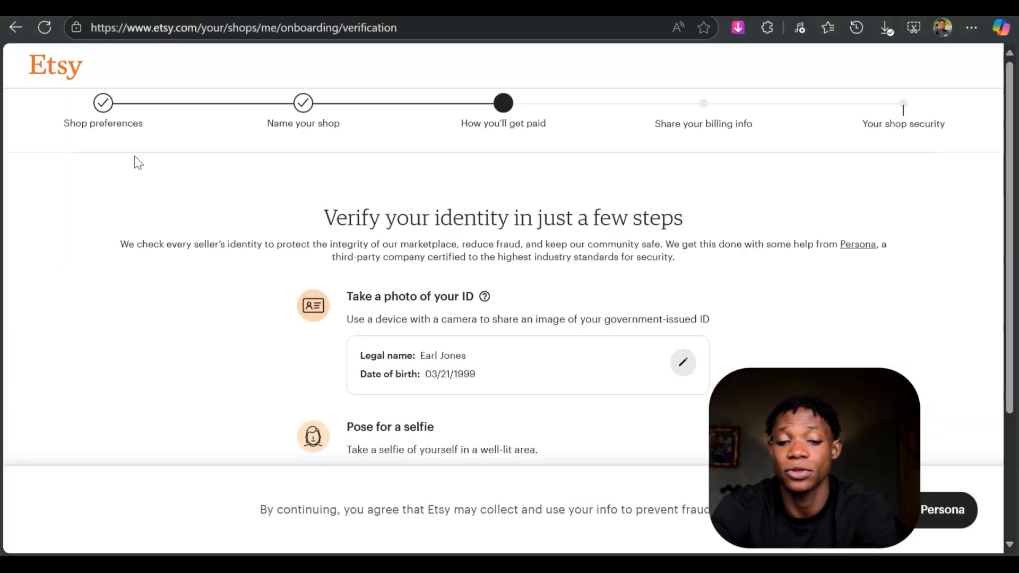
- Review the shop preferences and the shop name in the Etsy shop onboarding
click(121, 118)
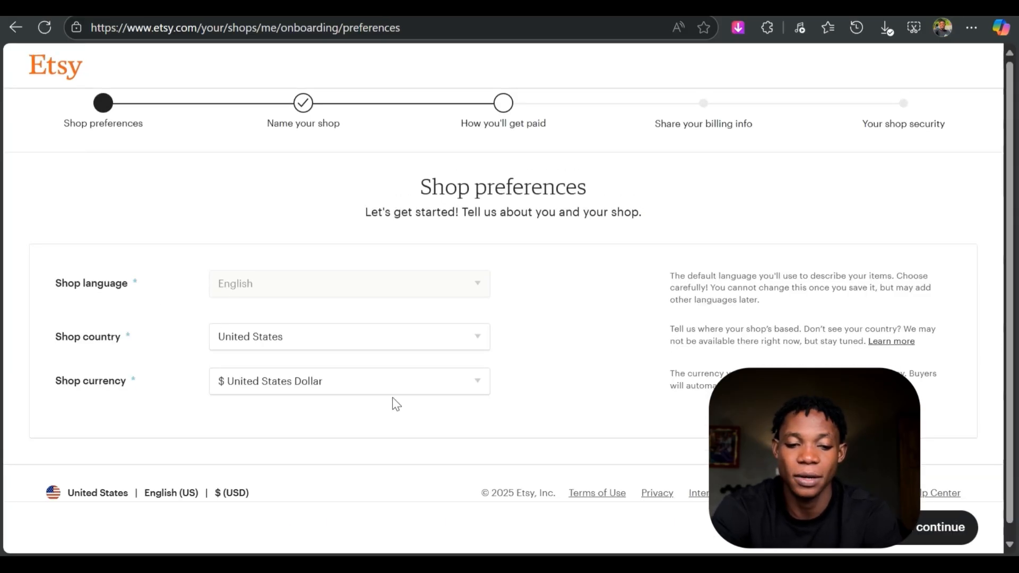
click(312, 130)
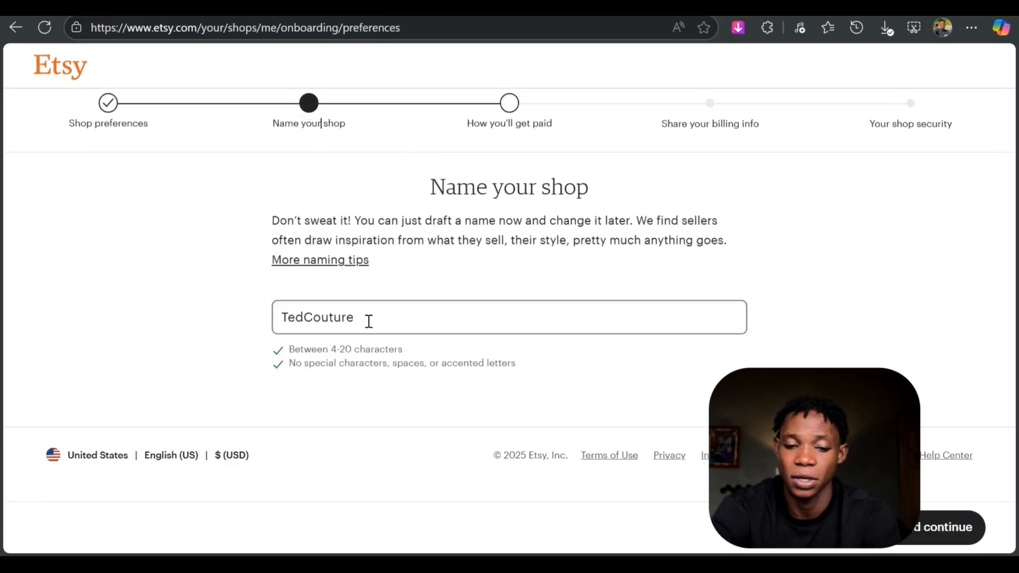
click(369, 319)
click(779, 307)
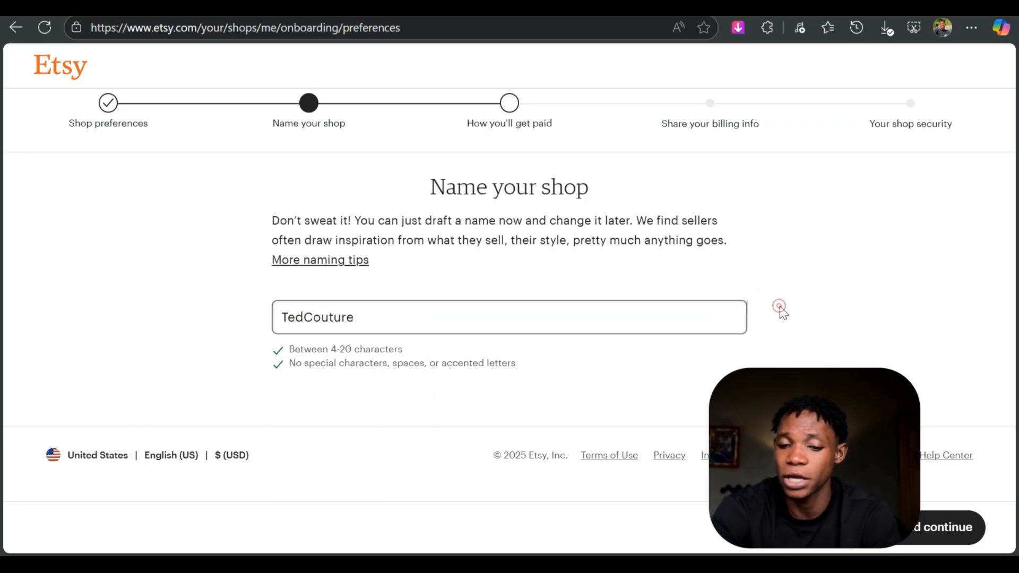
- Review the identity verification requirements in the How you'll get paid stage and continue with Persona
click(513, 132)
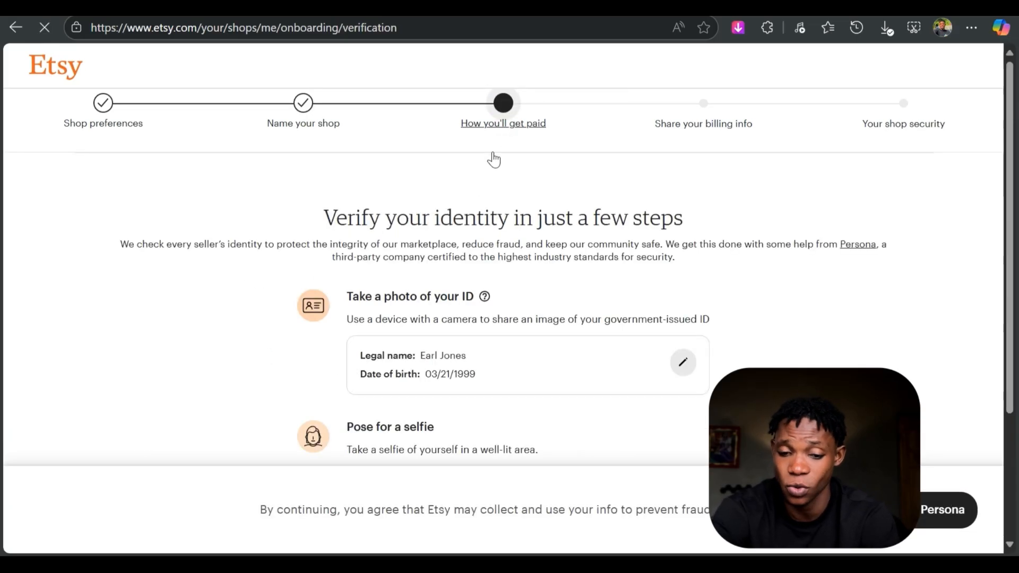
scroll(411, 395, down, 2)
scroll(412, 395, down, 2)
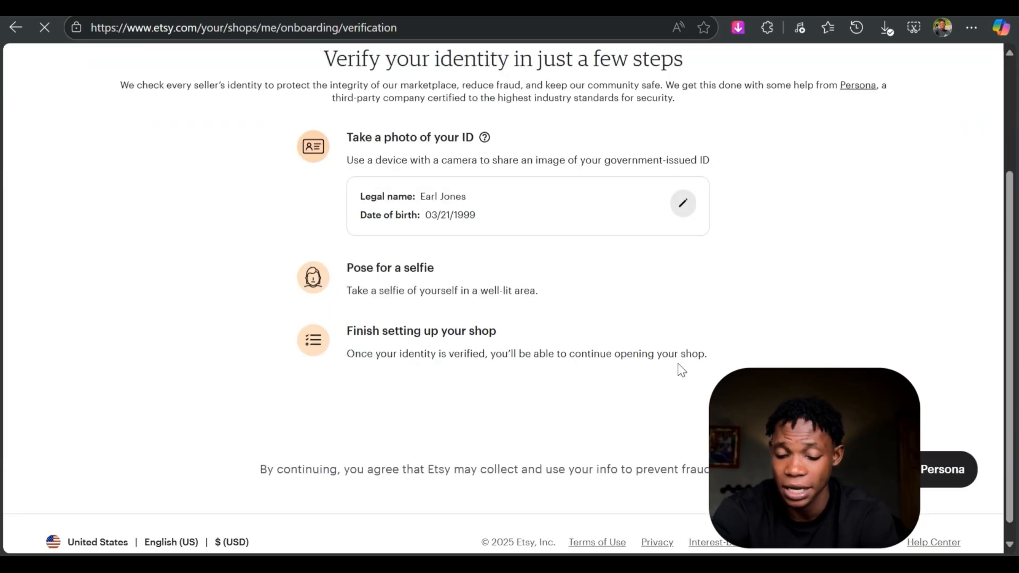
scroll(679, 368, up, 4)
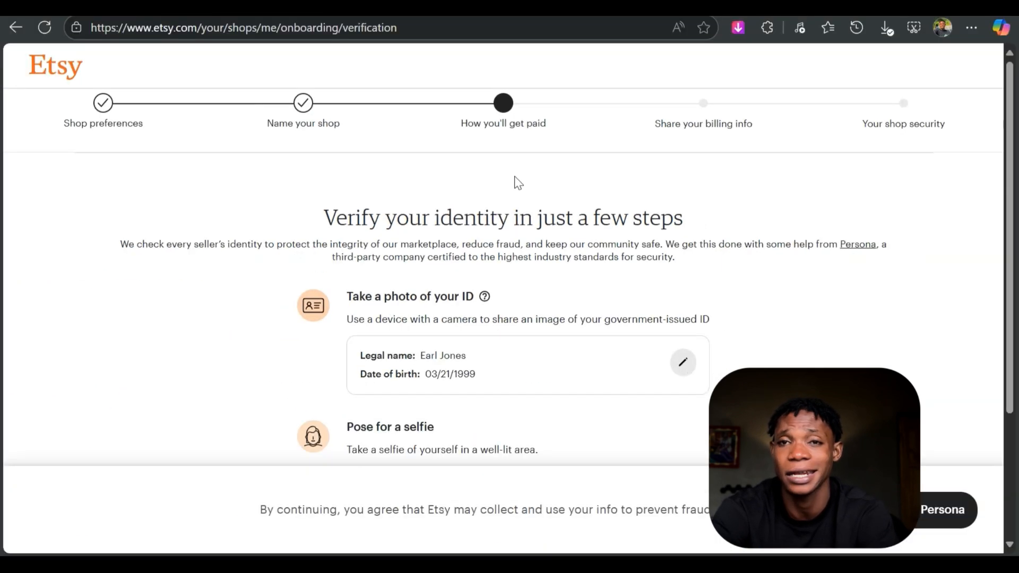
scroll(646, 292, down, 3)
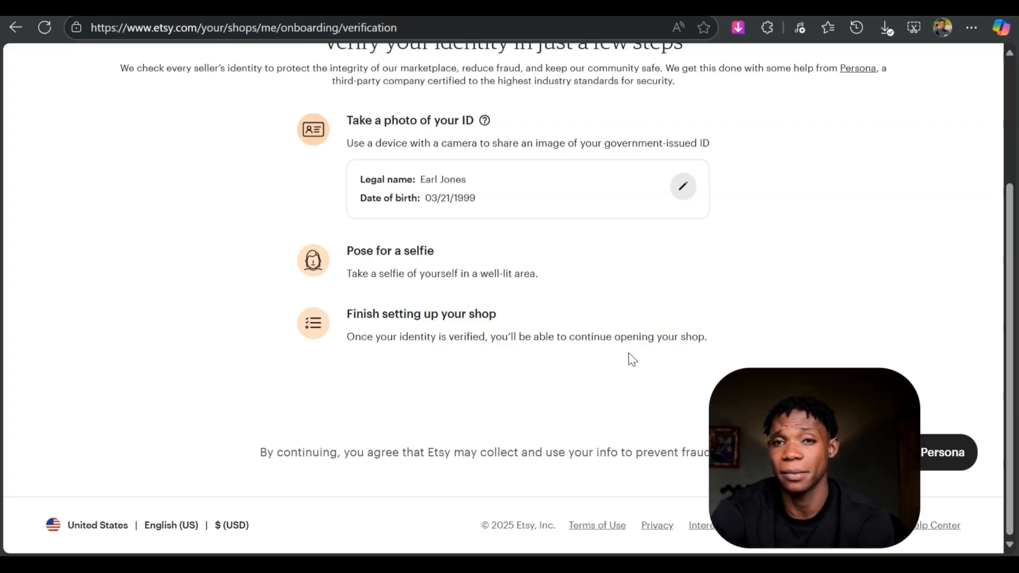
scroll(632, 371, up, 3)
scroll(633, 392, down, 3)
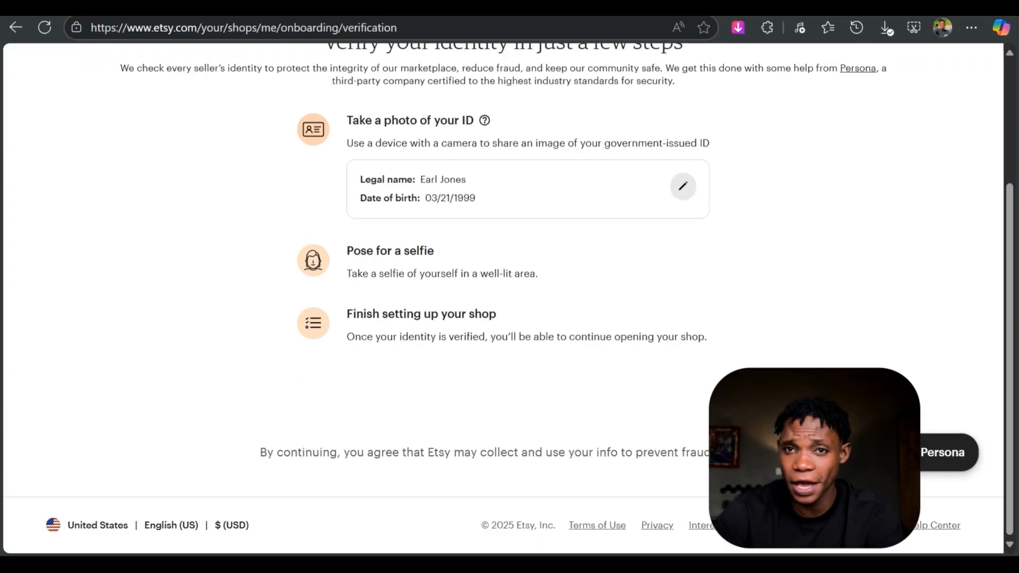
click(897, 453)
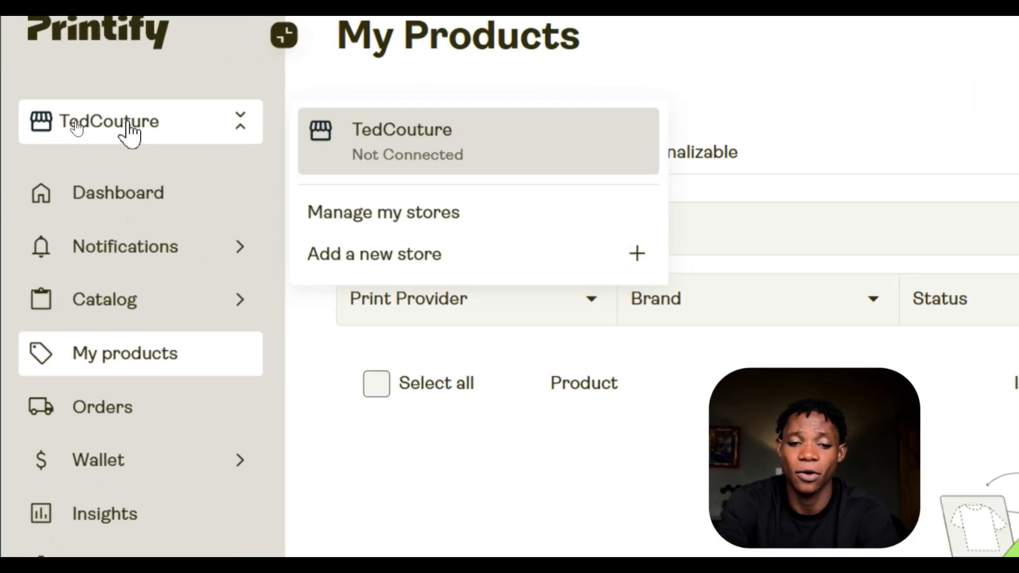
- In Printify, add a new store with Etsy as the sales channel and grant Printify access to the Etsy account
click(438, 247)
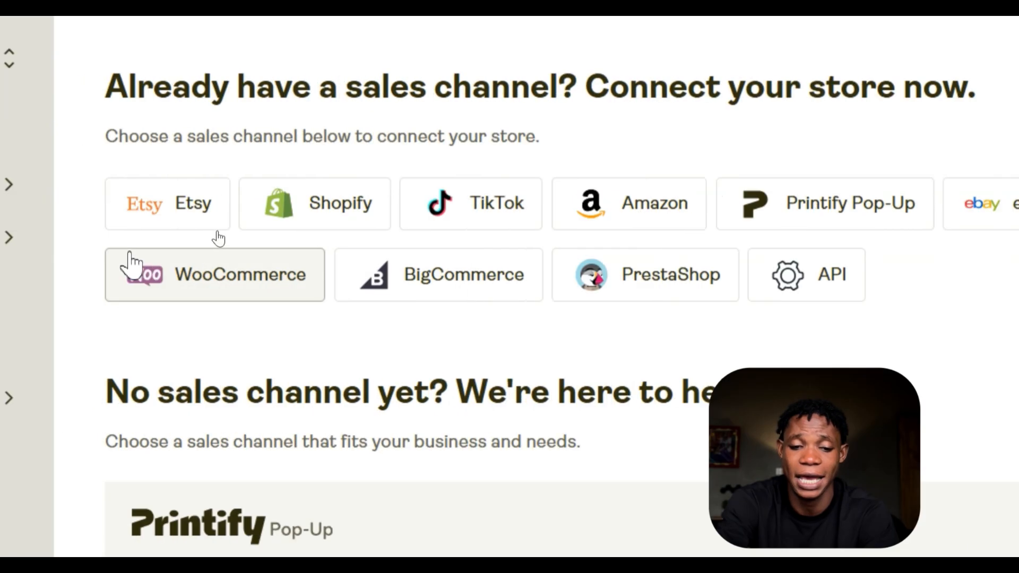
click(150, 216)
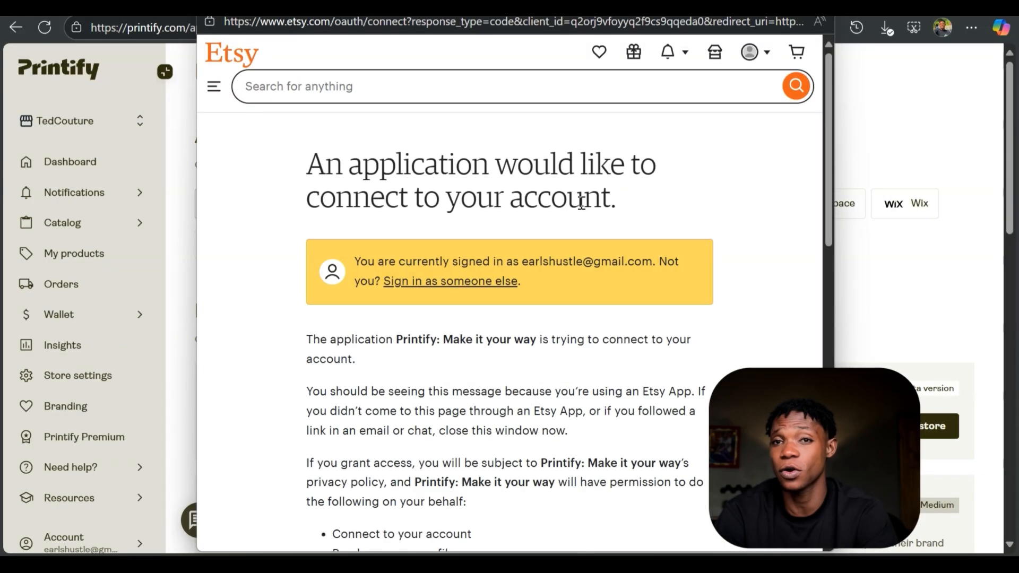
scroll(547, 313, down, 7)
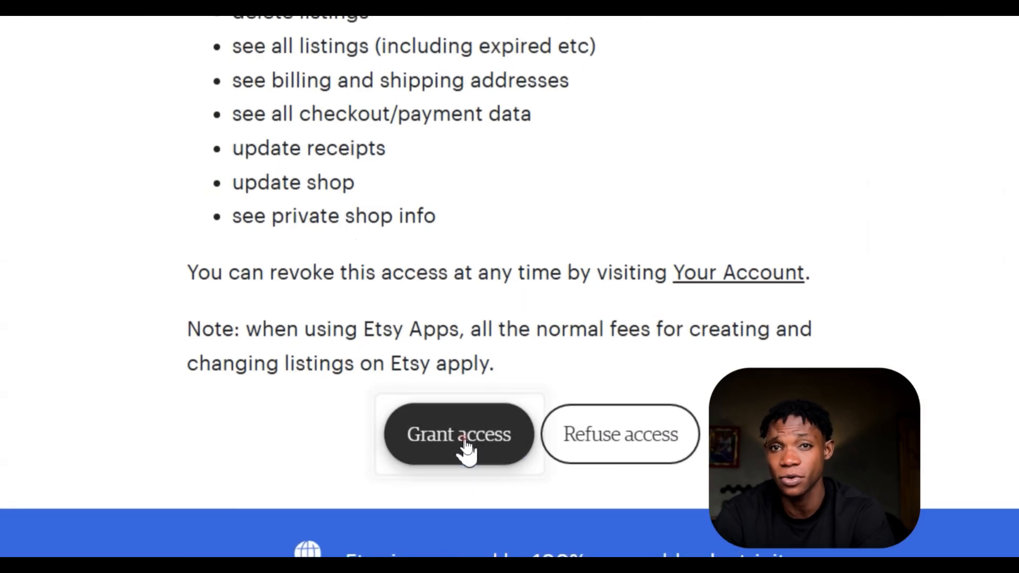
click(466, 440)
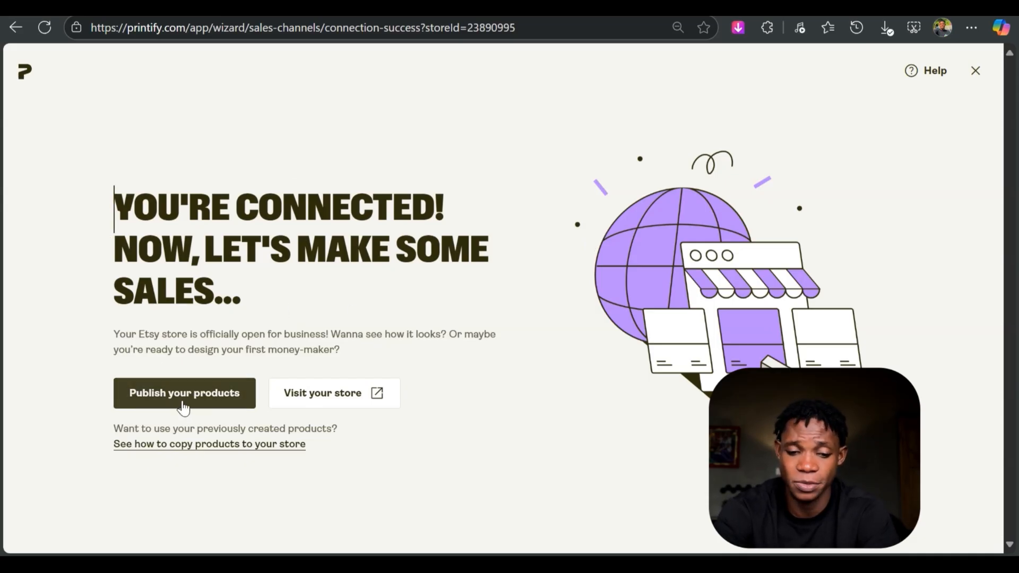
- Browse Printify's T-shirts category for the connected store and open the Gildan 5000 Unisex Heavy Cotton Tee
click(218, 408)
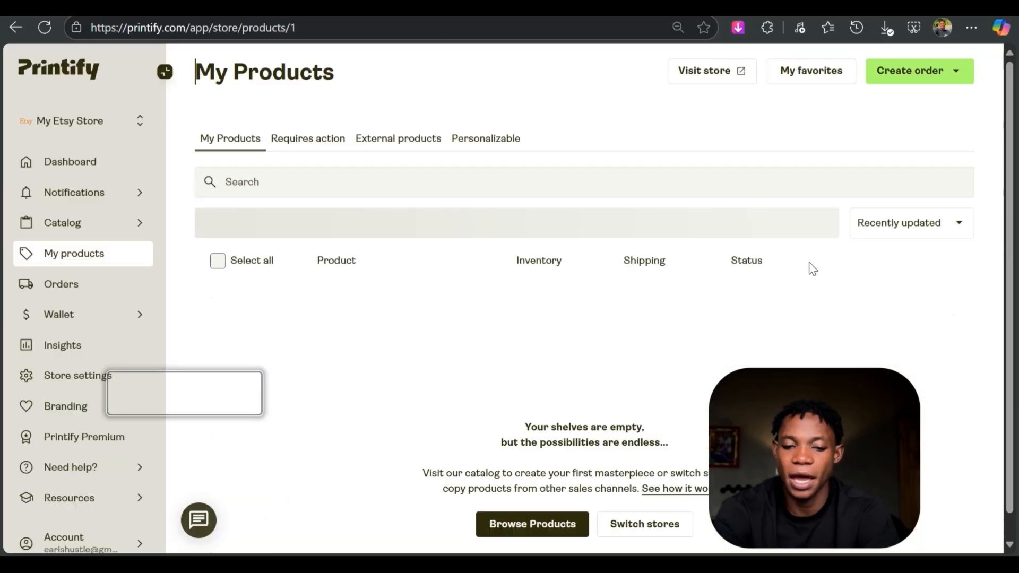
scroll(612, 521, down, 1)
click(523, 502)
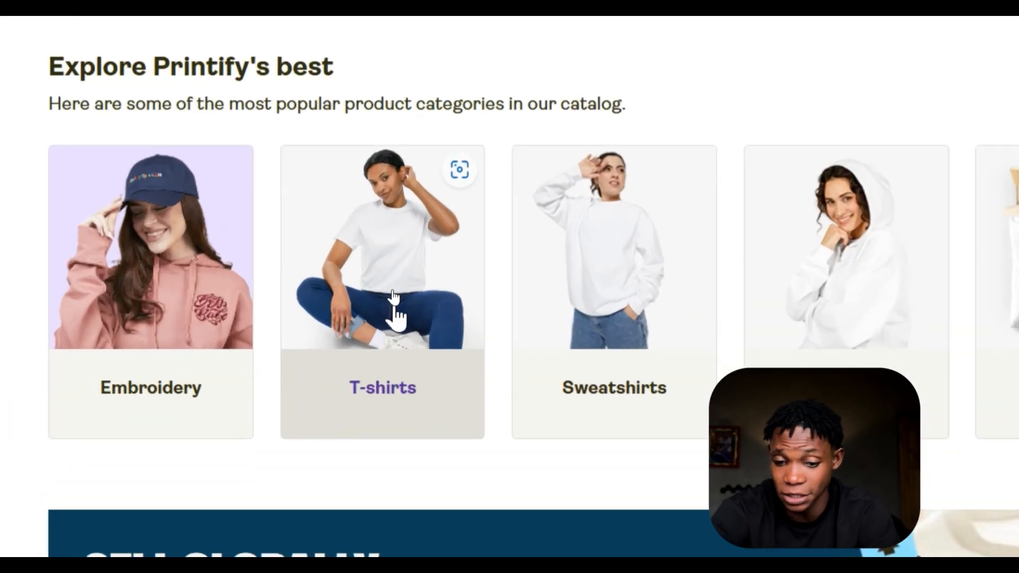
click(394, 298)
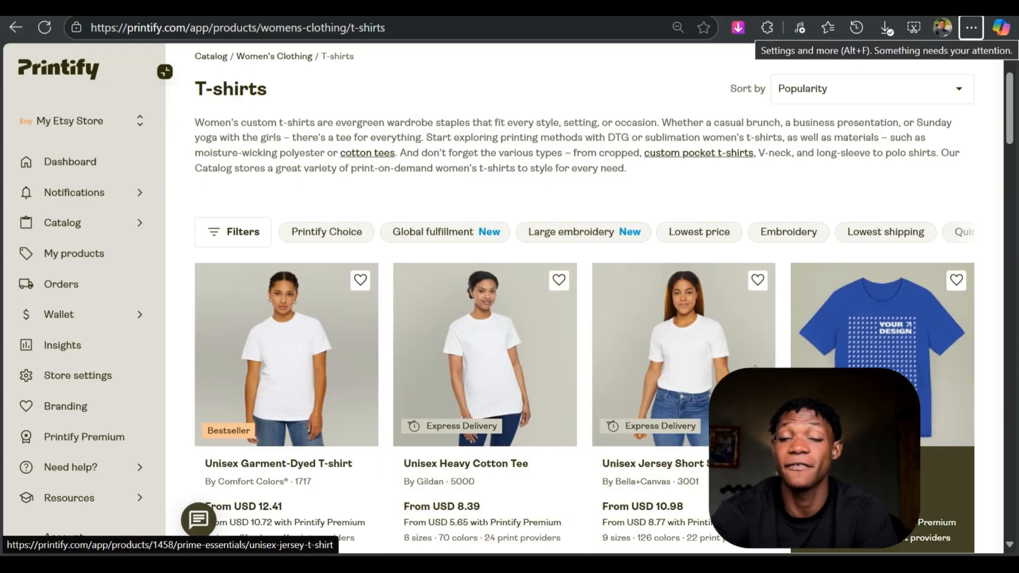
scroll(556, 464, down, 2)
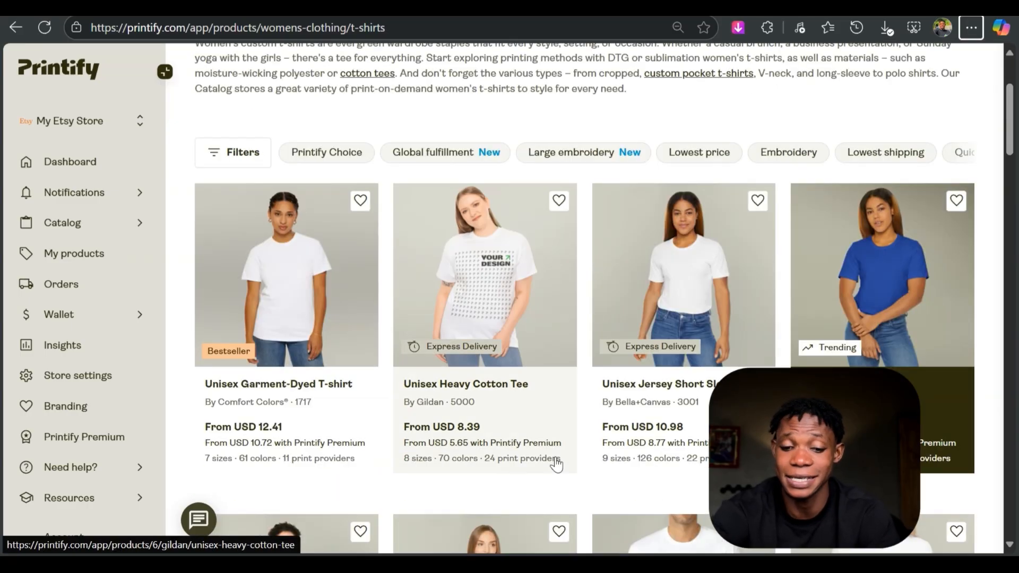
click(513, 315)
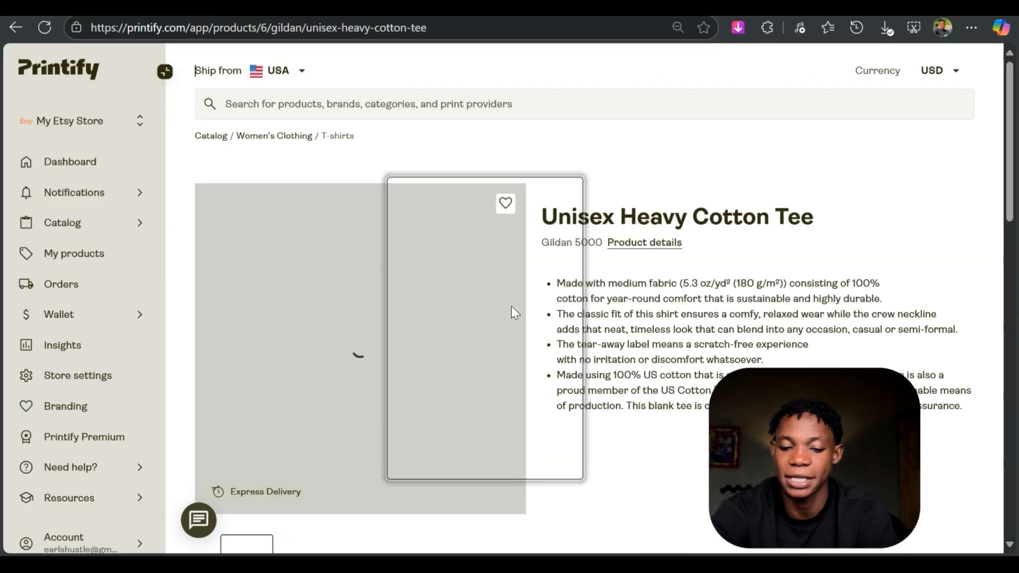
- Review the tee's mockups and Printify Choice fulfillment details, and start designing the tee with that option
scroll(454, 370, down, 3)
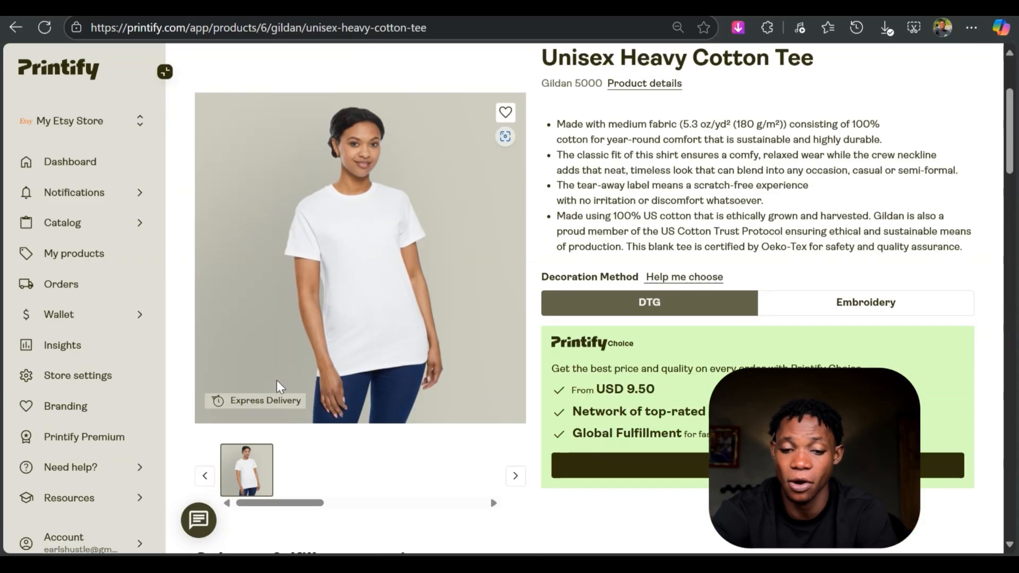
click(310, 478)
scroll(520, 442, down, 7)
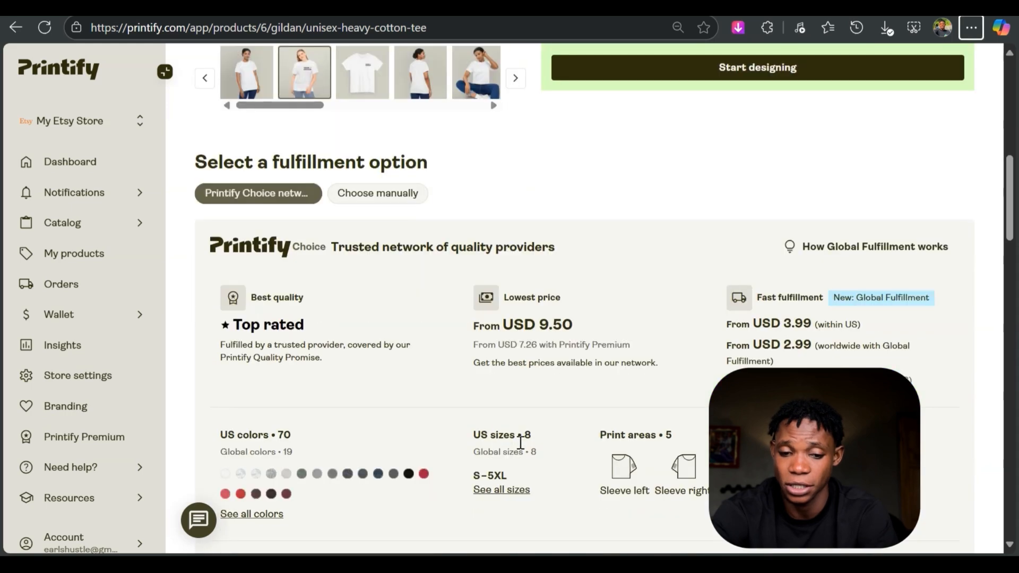
scroll(517, 448, down, 1)
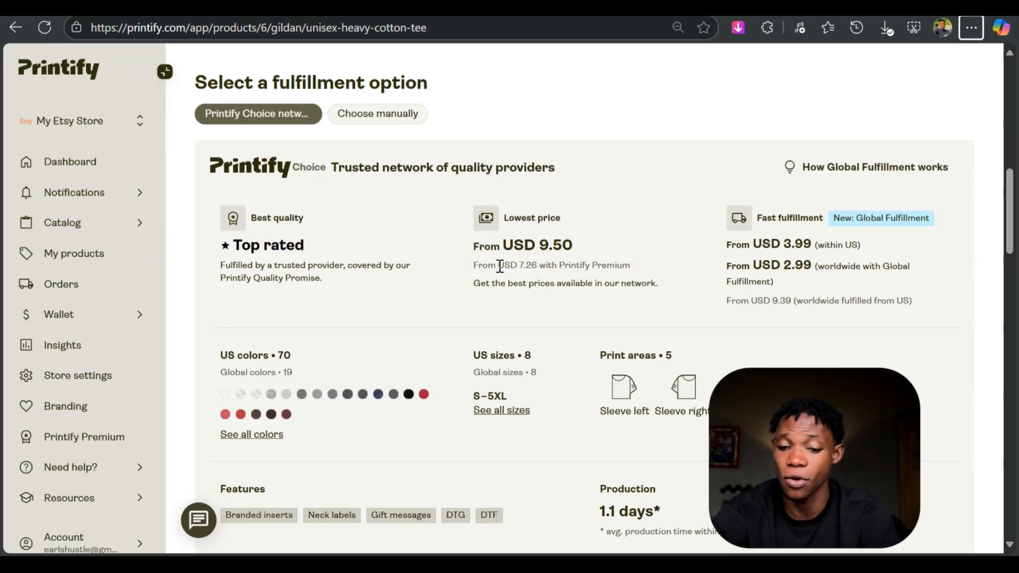
scroll(595, 282, down, 2)
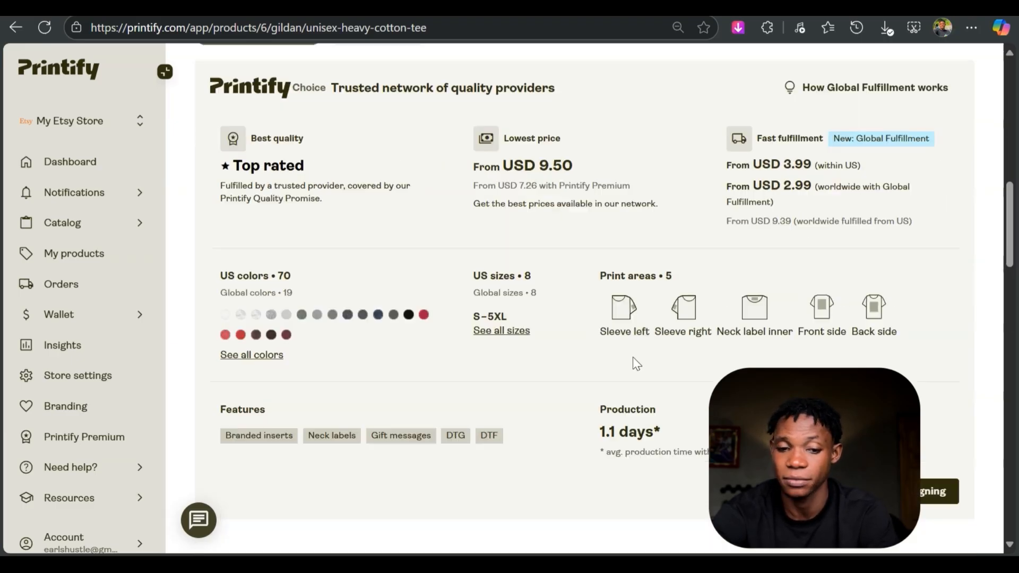
click(940, 491)
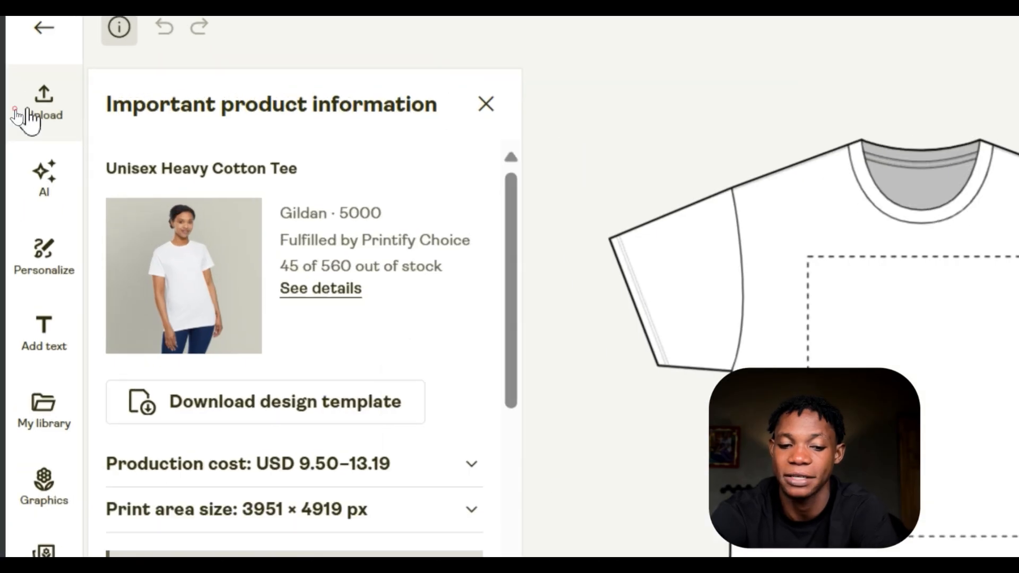
- Try the FOCUS. HUSTLE. WIN. design from the device on the tee's front, view it on white, and delete its layer
click(24, 109)
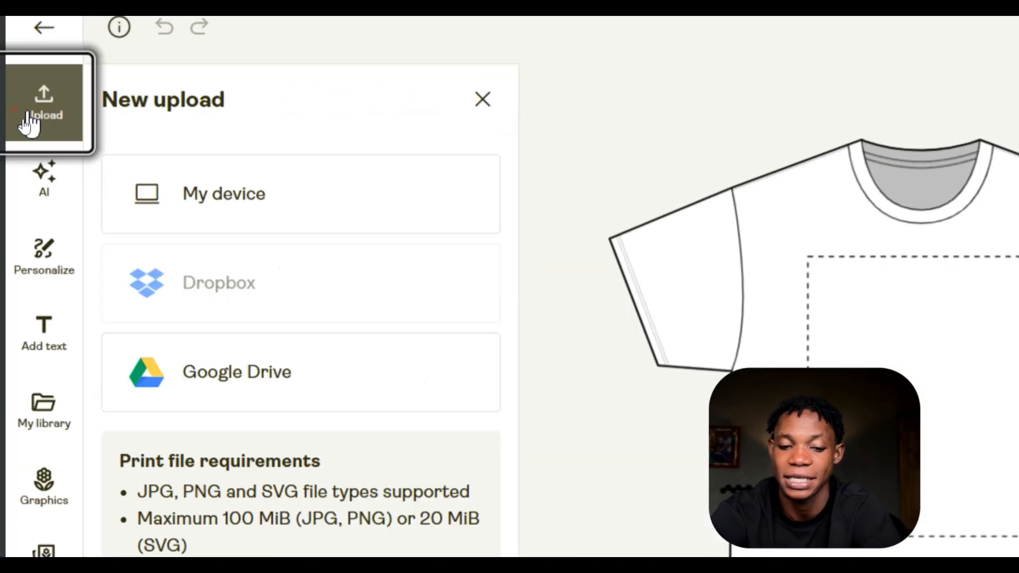
click(247, 220)
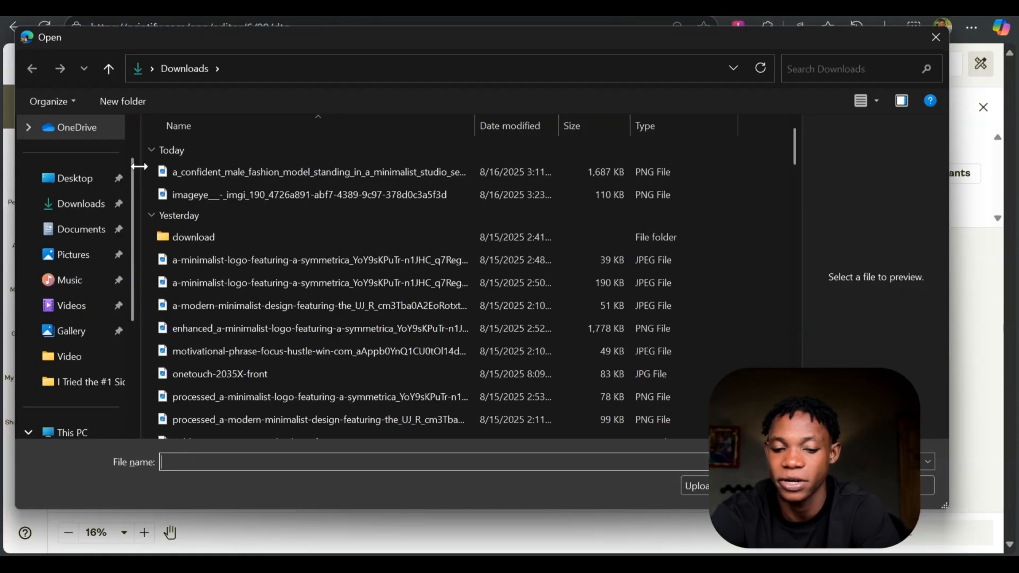
click(277, 346)
click(275, 307)
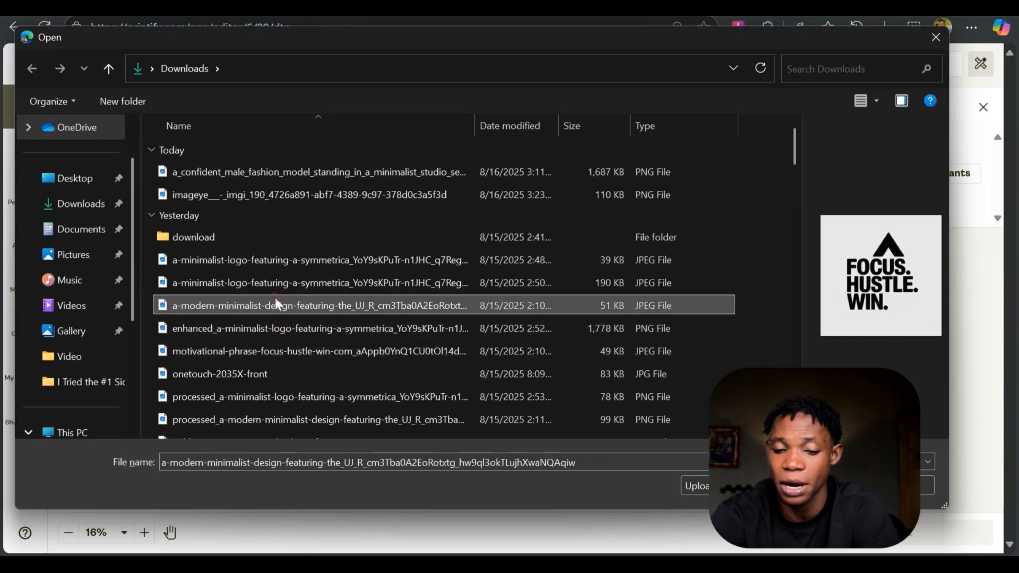
click(282, 283)
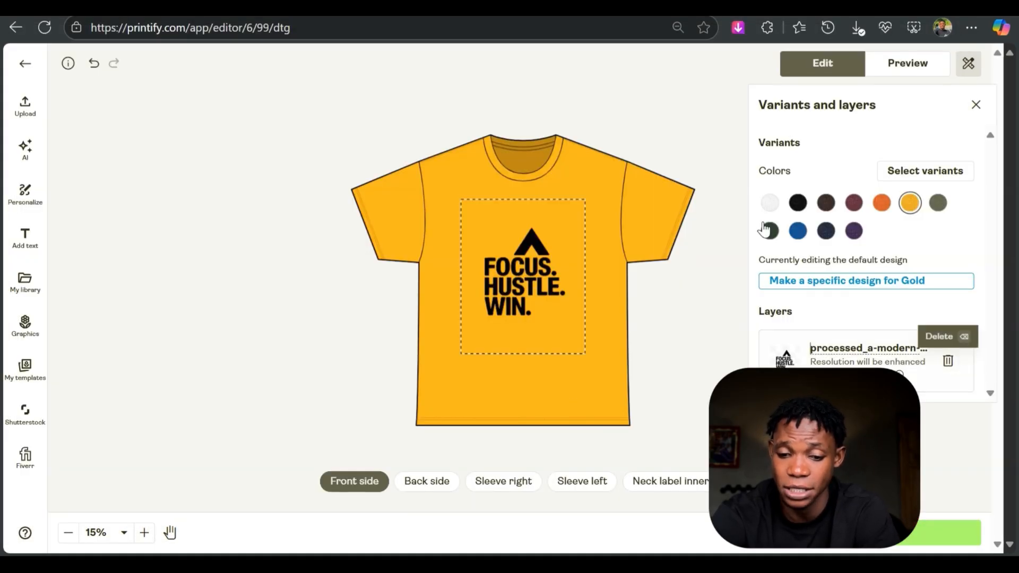
click(770, 203)
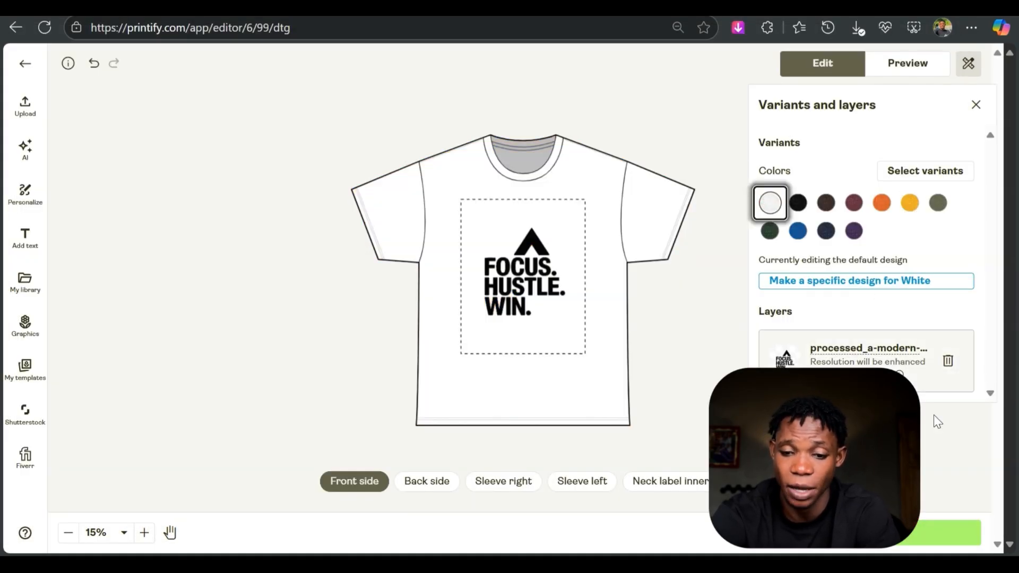
click(948, 361)
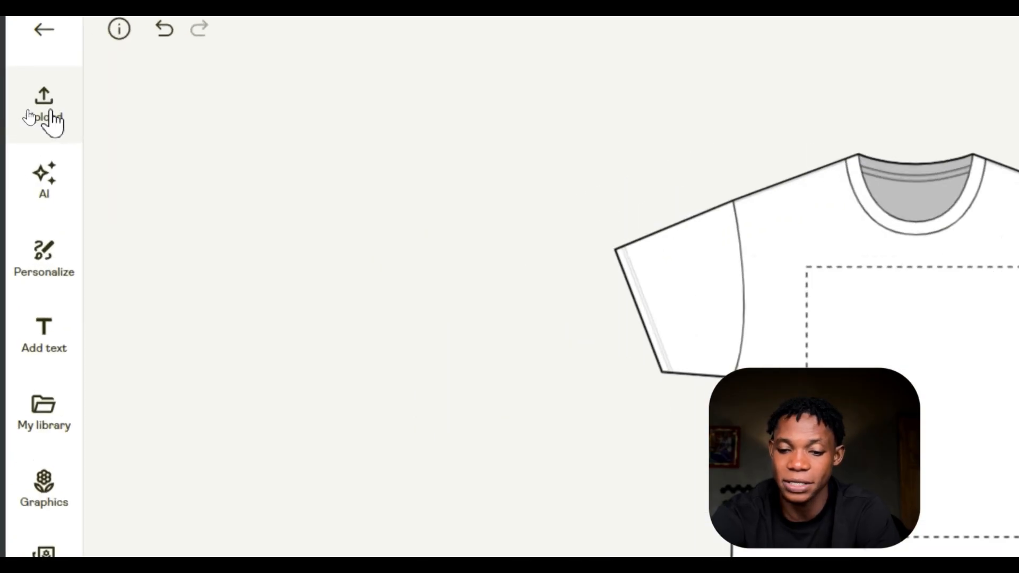
- Upload the owl tshirt (1) PNG from the Downloads folder to the tee's front and show it on the Black colour
click(26, 109)
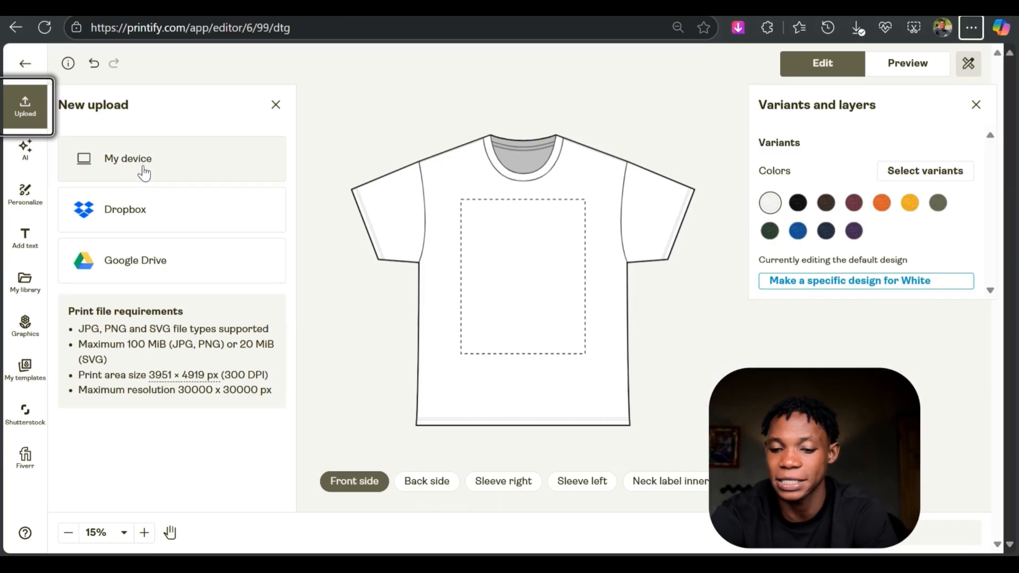
click(141, 169)
click(218, 235)
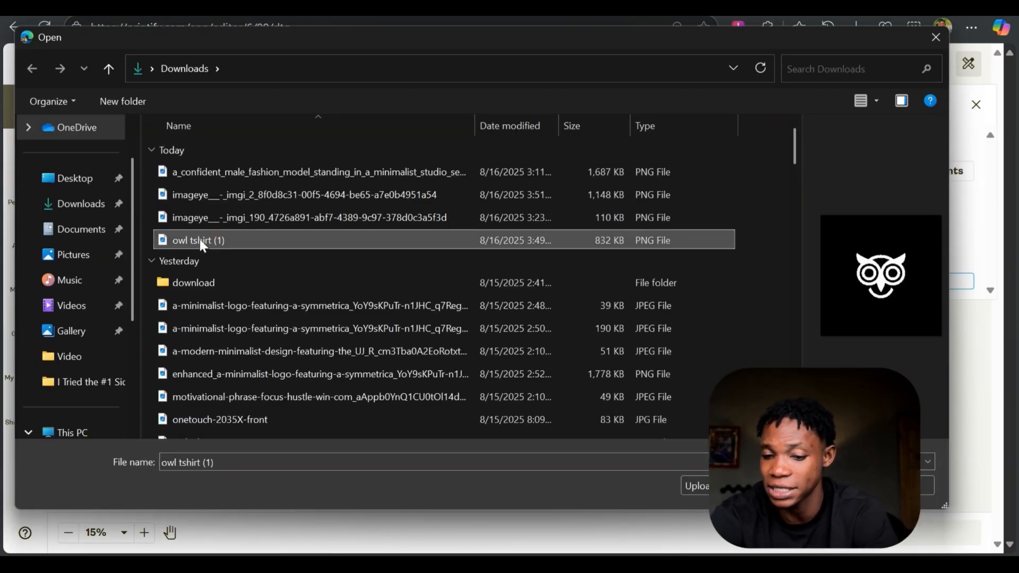
double_click(200, 240)
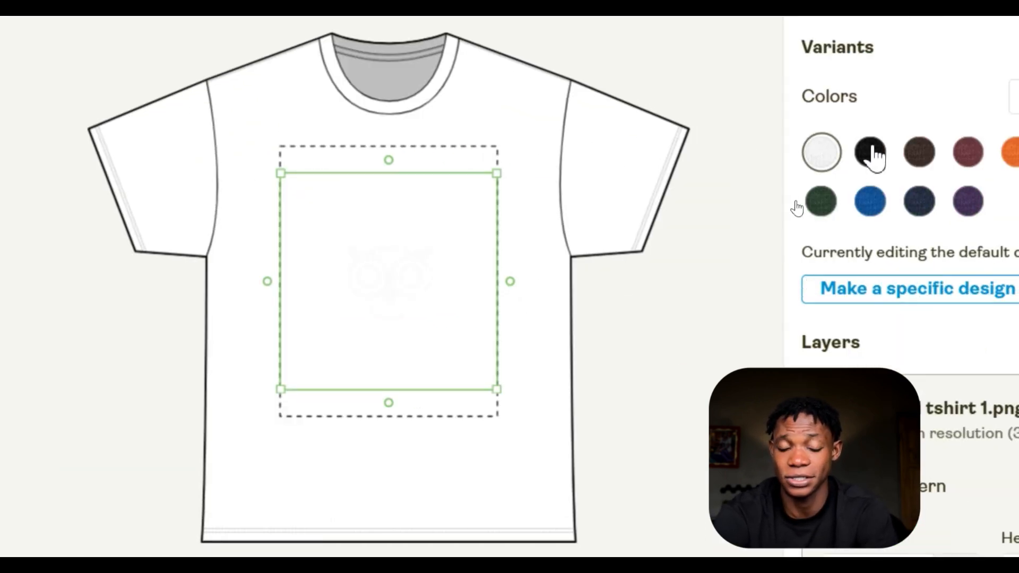
click(870, 155)
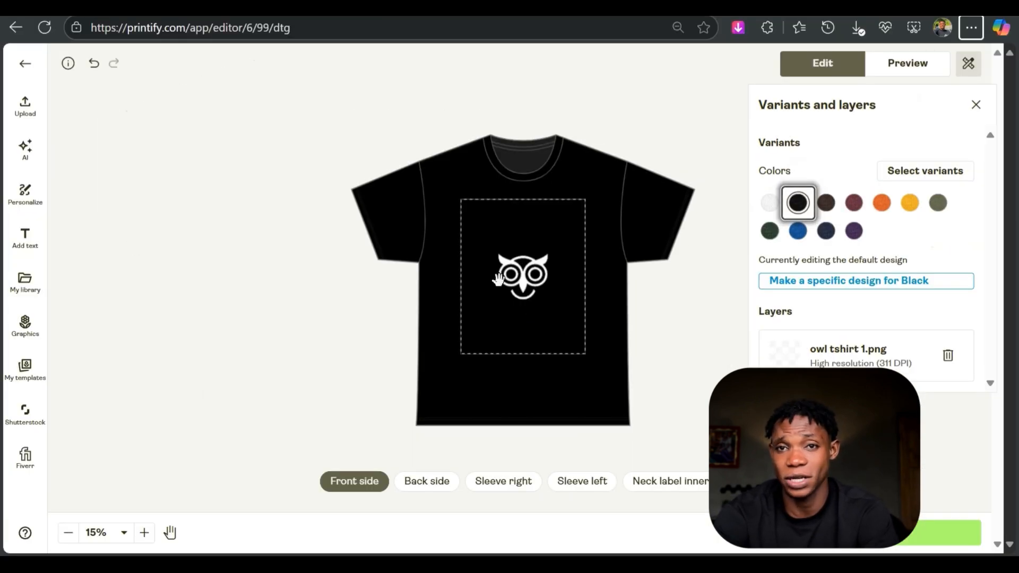
- Enlarge the owl artwork beyond the print area's width and place it centered on the upper chest
click(503, 276)
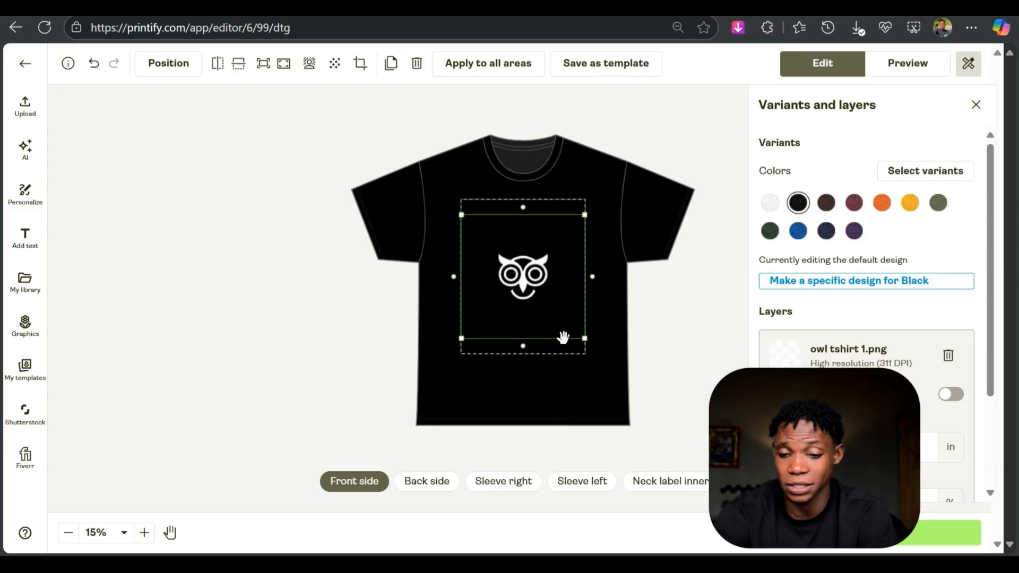
drag(584, 338, 614, 369)
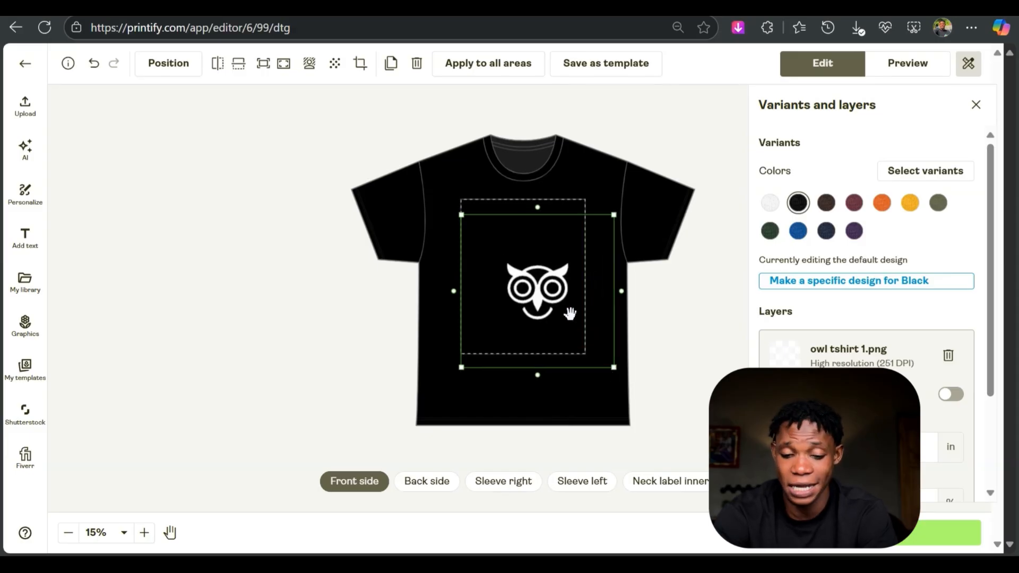
drag(572, 316, 558, 276)
click(320, 370)
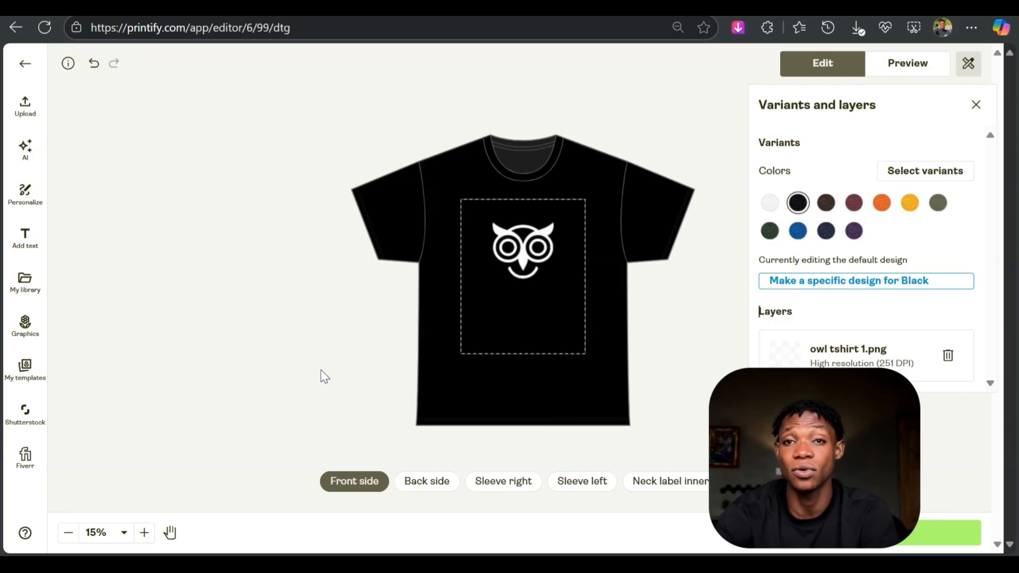
- Look through the tee's other print areas: back side, right sleeve, left sleeve and inner neck label
click(417, 483)
click(488, 483)
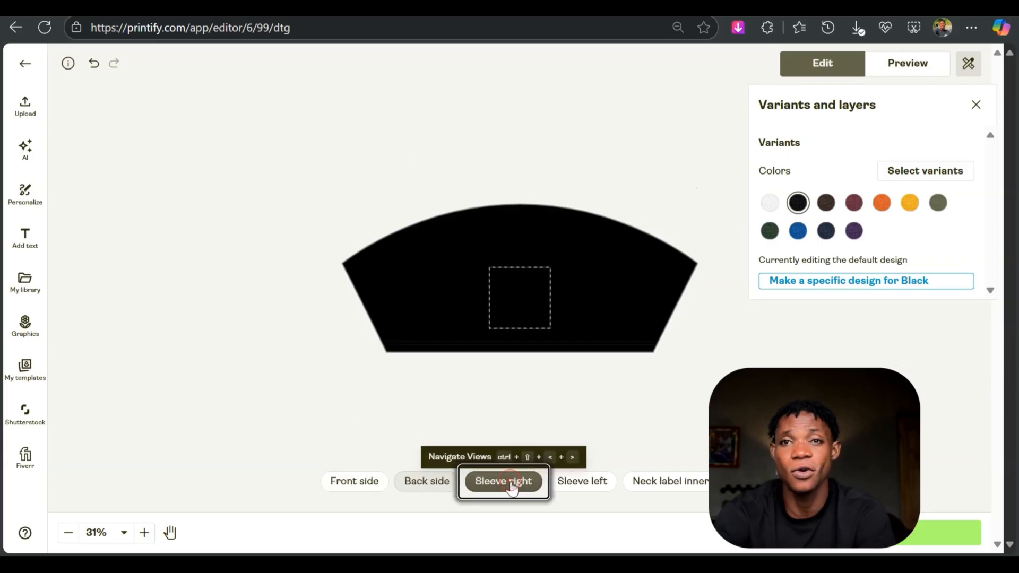
click(609, 486)
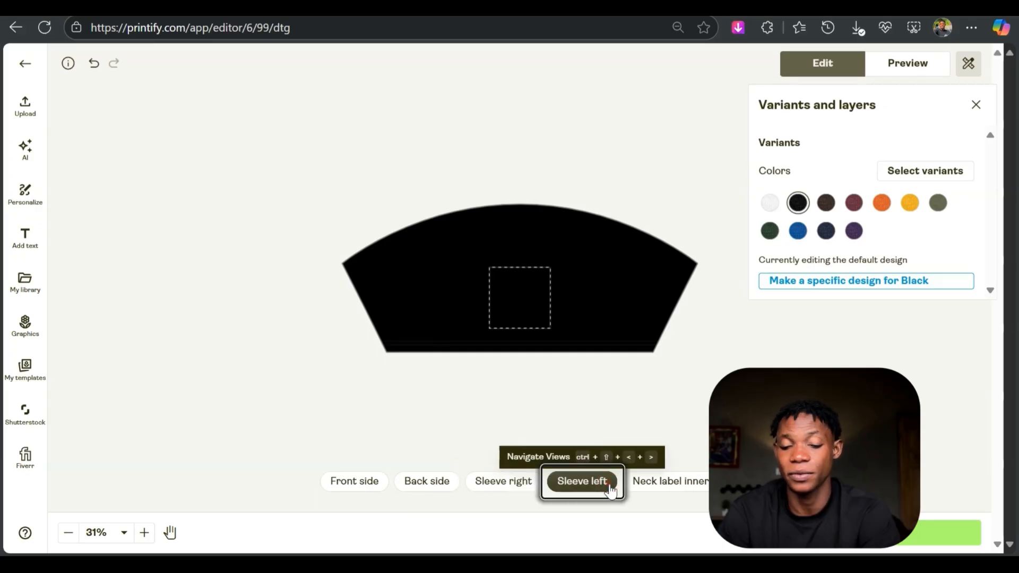
click(637, 484)
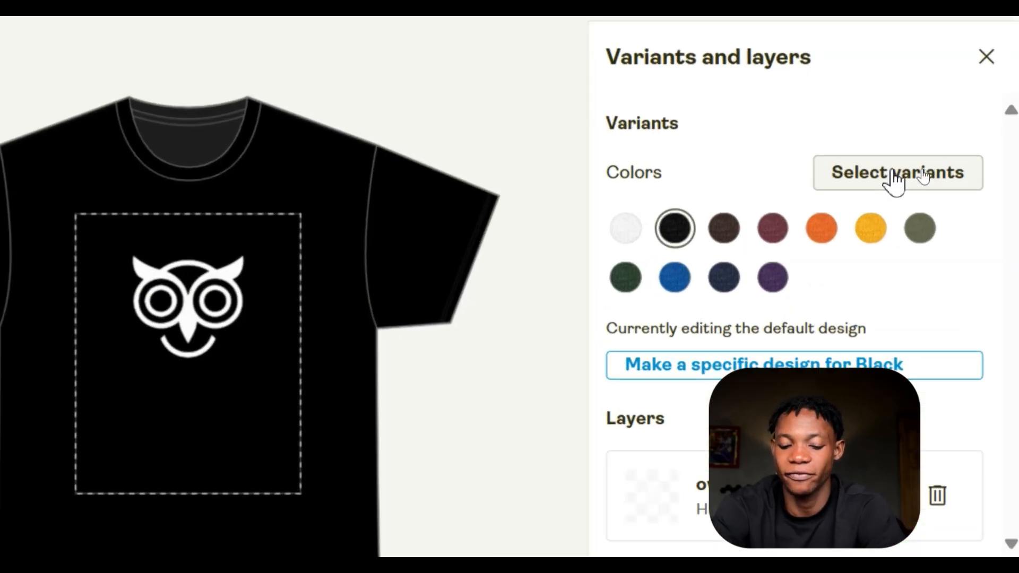
- Edit the tee's colour variants and exclude White in all sizes
click(924, 171)
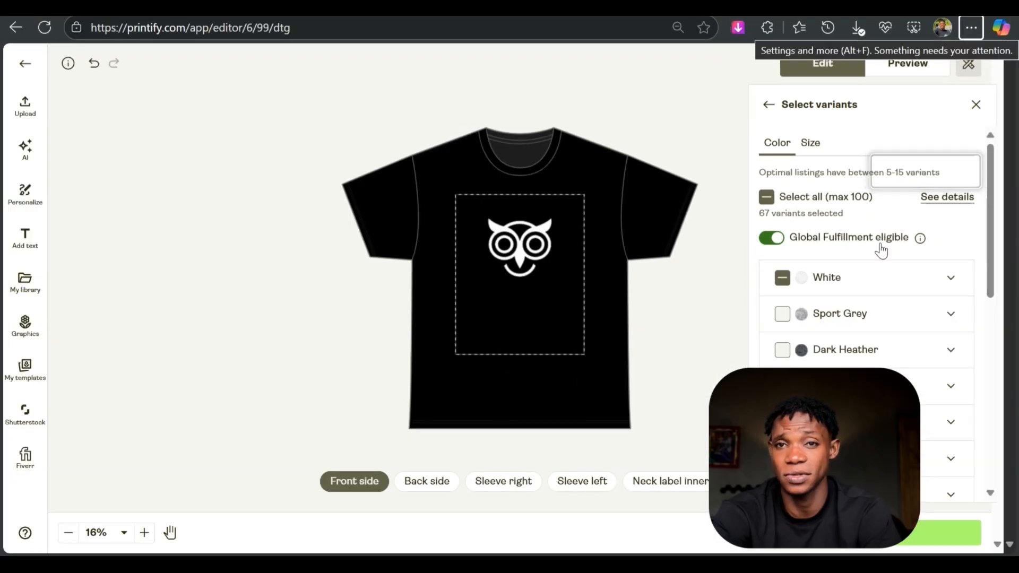
click(783, 282)
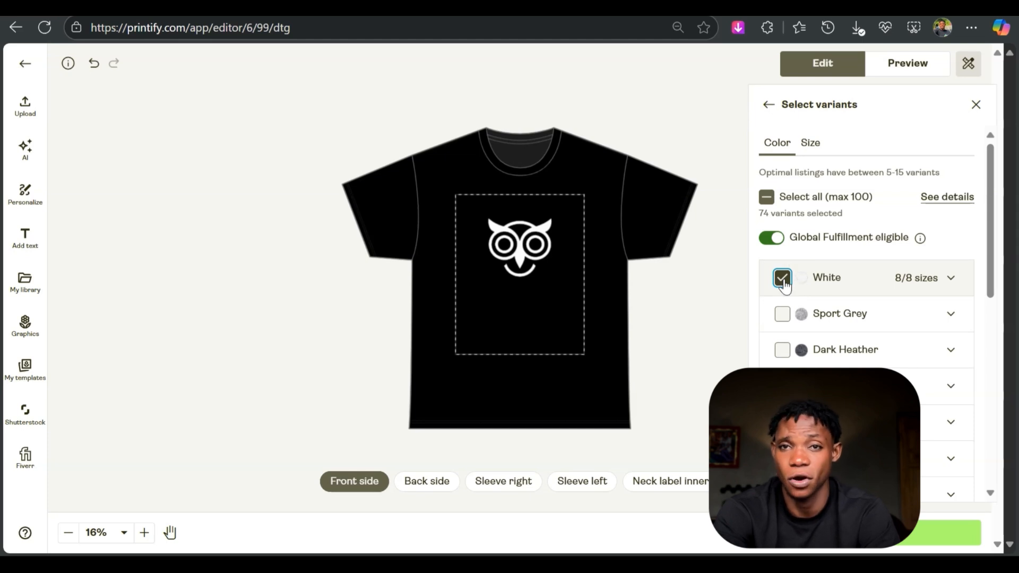
click(784, 280)
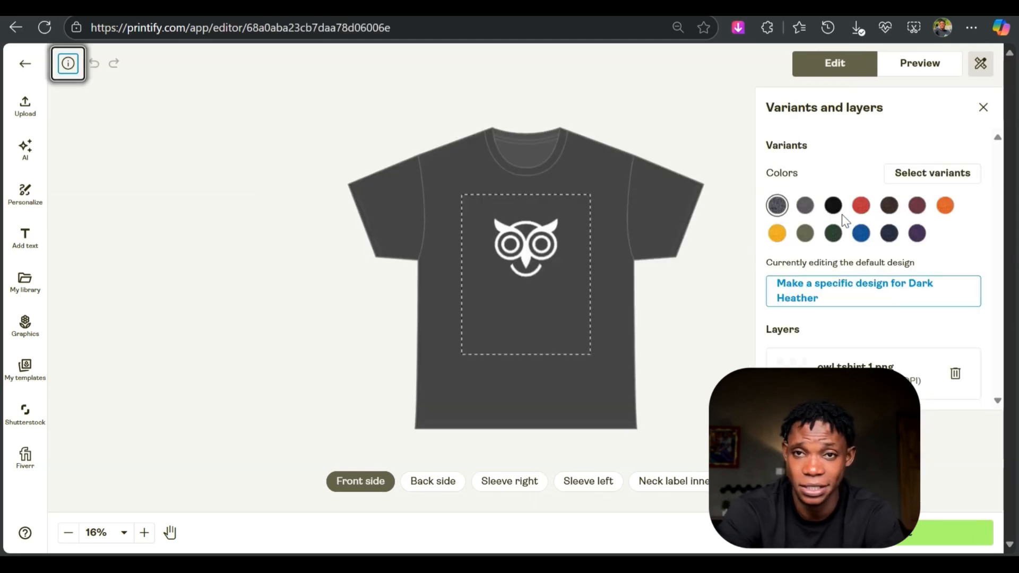
- Show the owl design on the Black tee and save the product
click(833, 205)
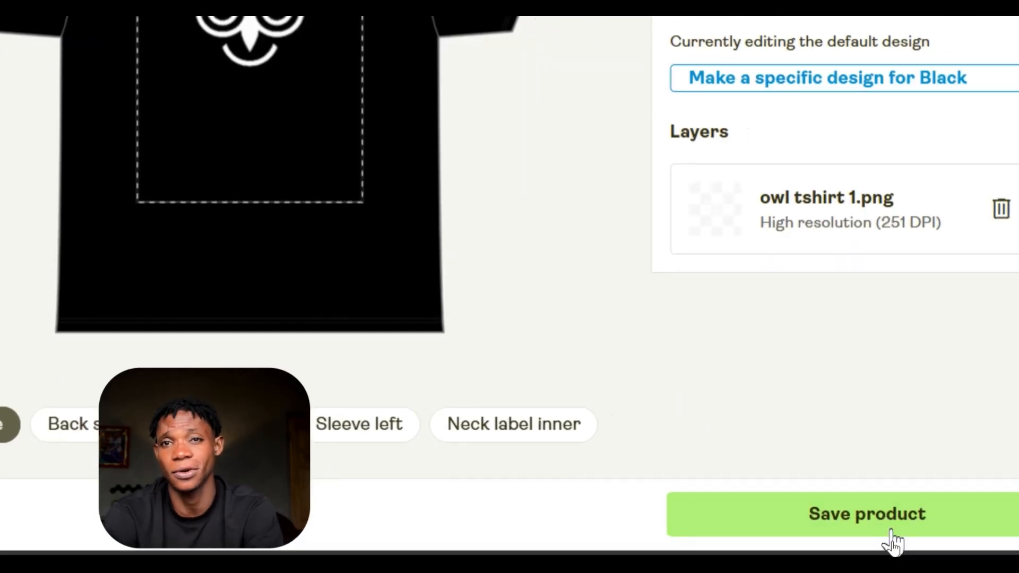
click(892, 531)
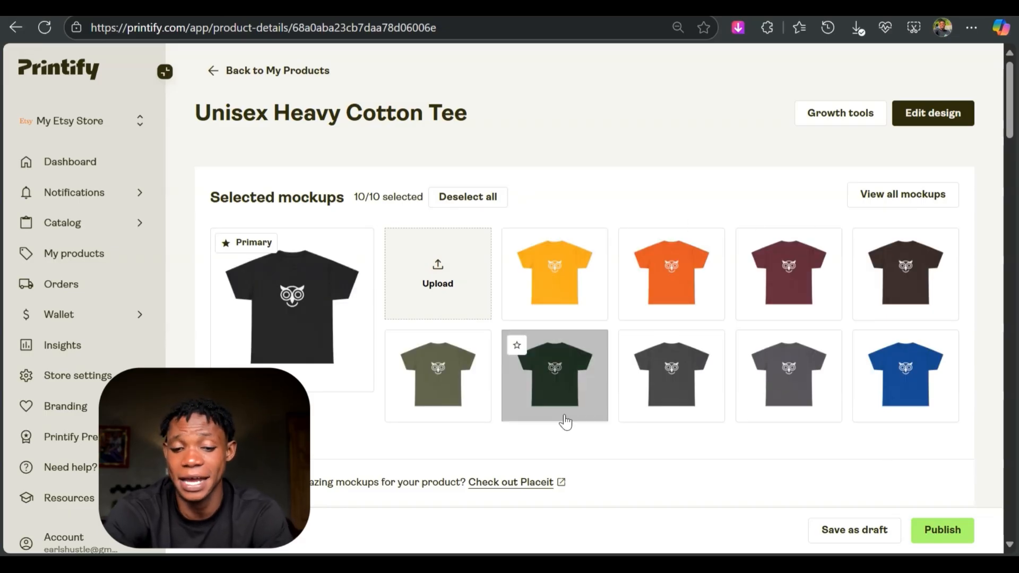
- Check the mockups and listing details, and save the enlarged black tee mockup as an image on the computer
scroll(845, 420, down, 5)
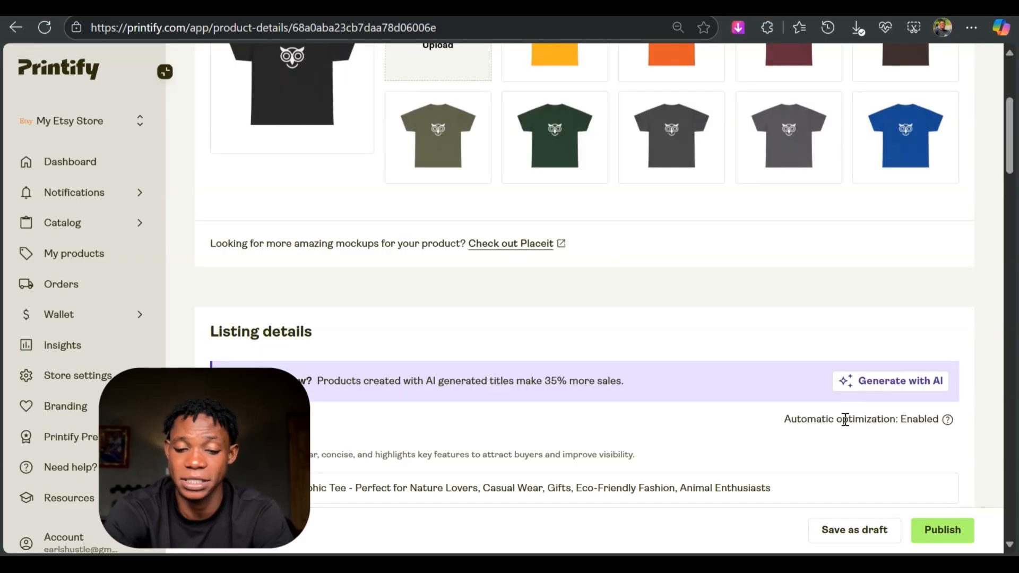
scroll(755, 392, down, 2)
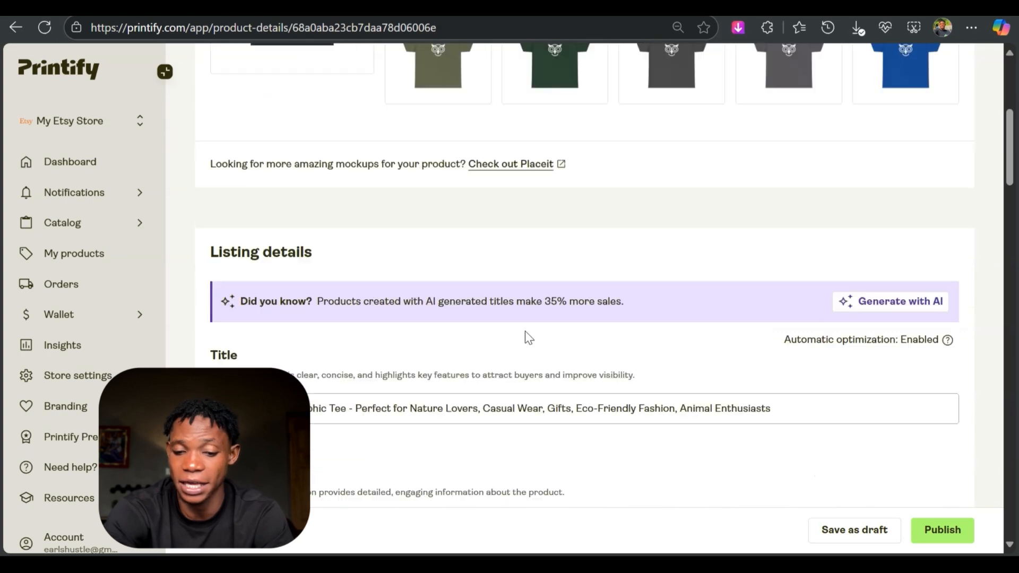
scroll(480, 335, up, 6)
click(339, 360)
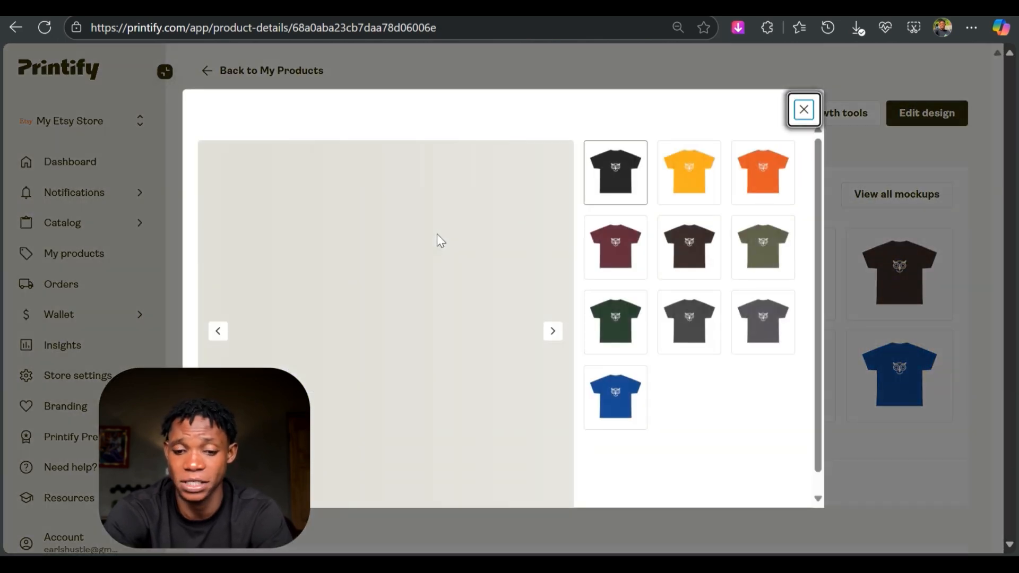
right_click(404, 314)
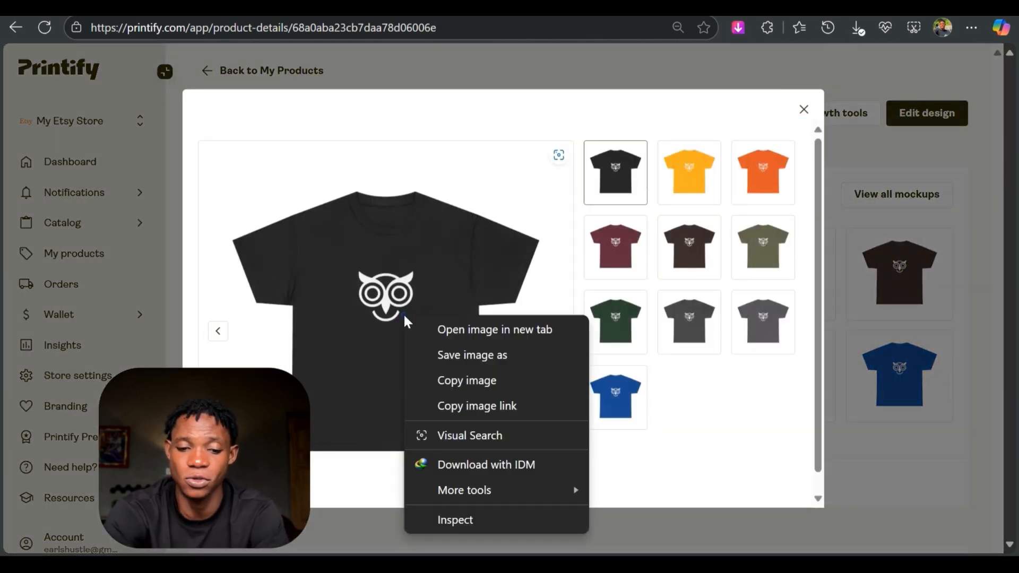
click(454, 358)
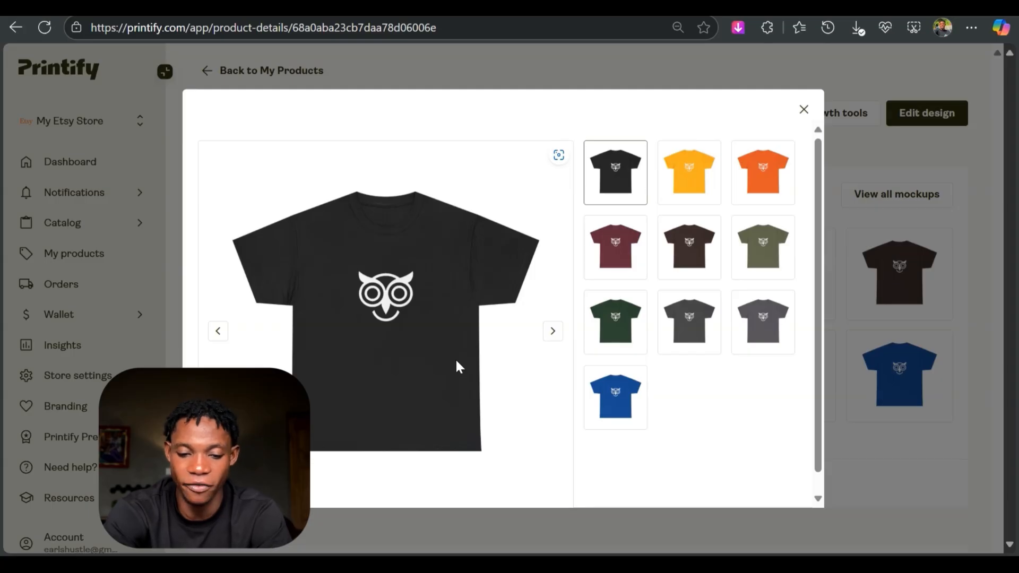
key(Escape)
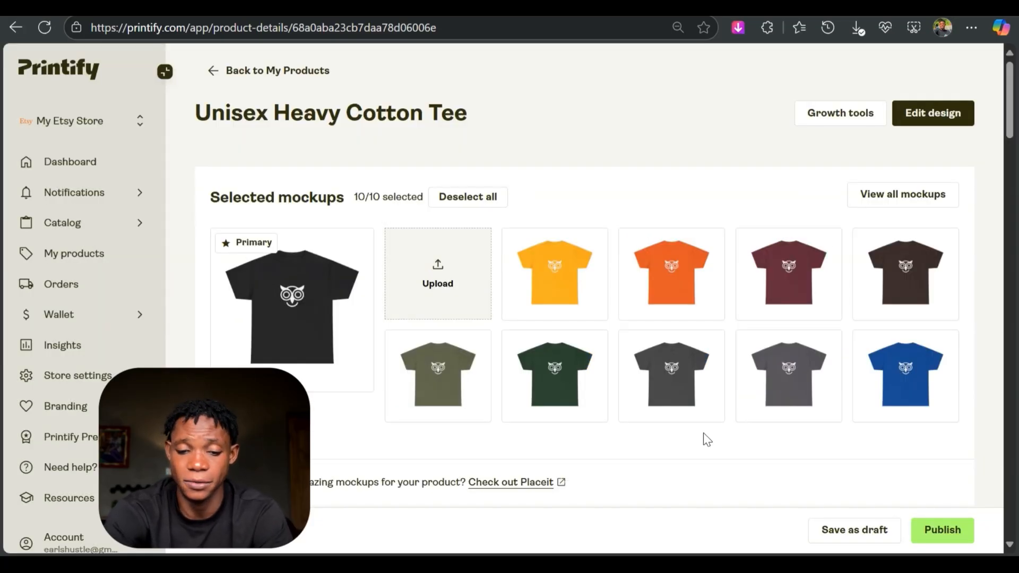
- Review the product's personalization, shipping and pricing sections, and publish the tee to the Etsy store
scroll(563, 319, down, 20)
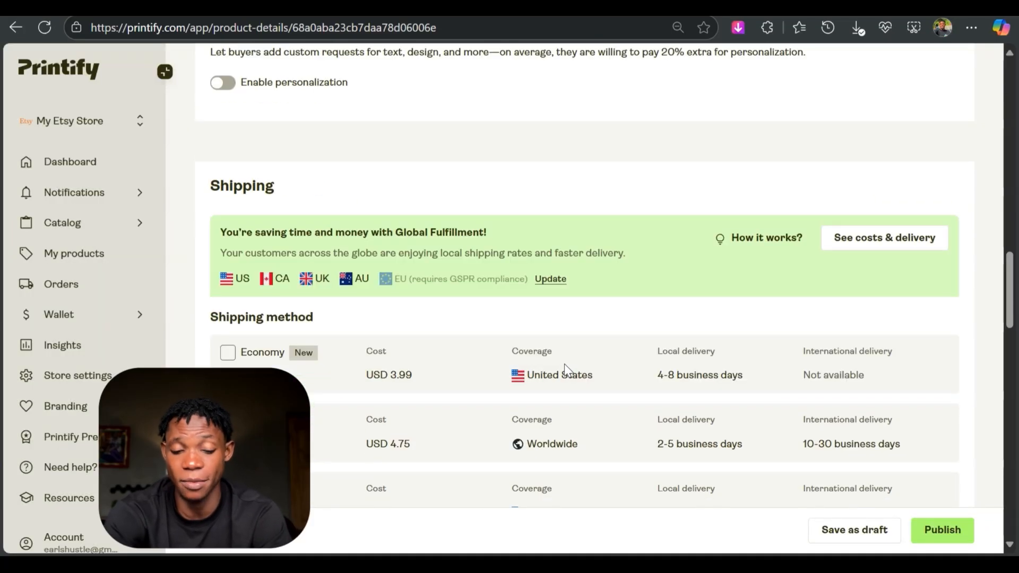
scroll(565, 367, down, 3)
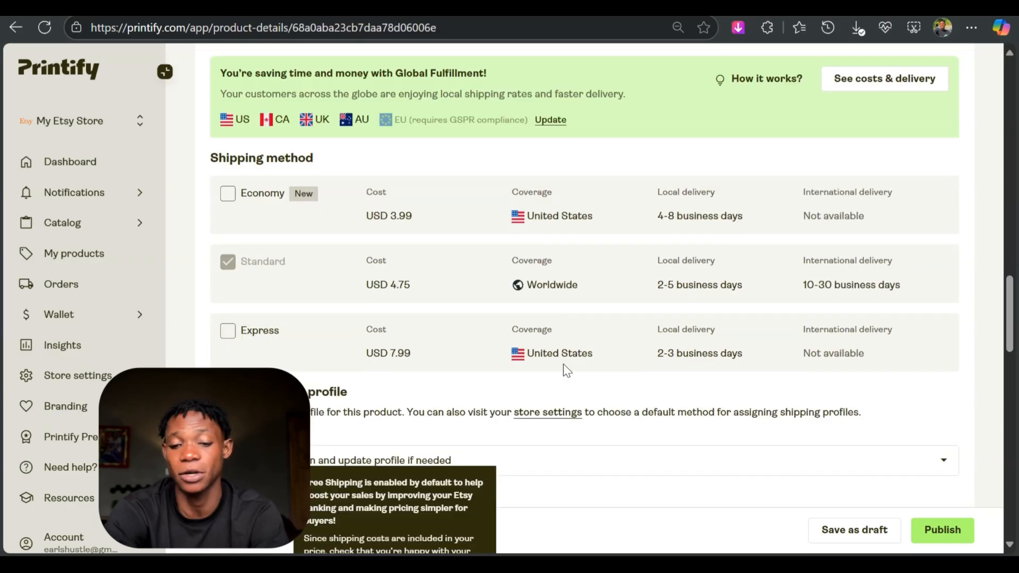
scroll(563, 364, down, 10)
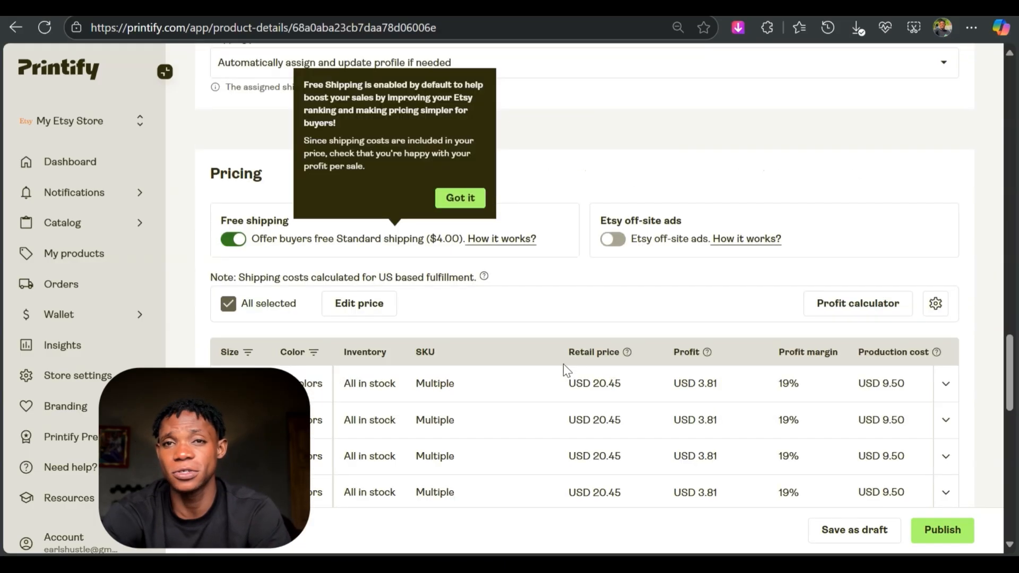
scroll(562, 364, up, 12)
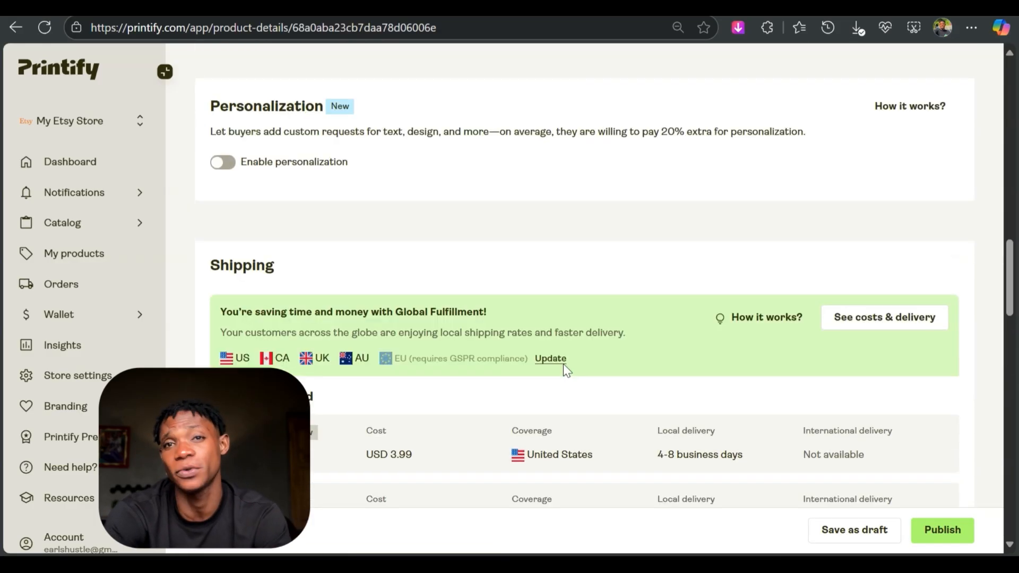
scroll(562, 364, down, 5)
click(947, 534)
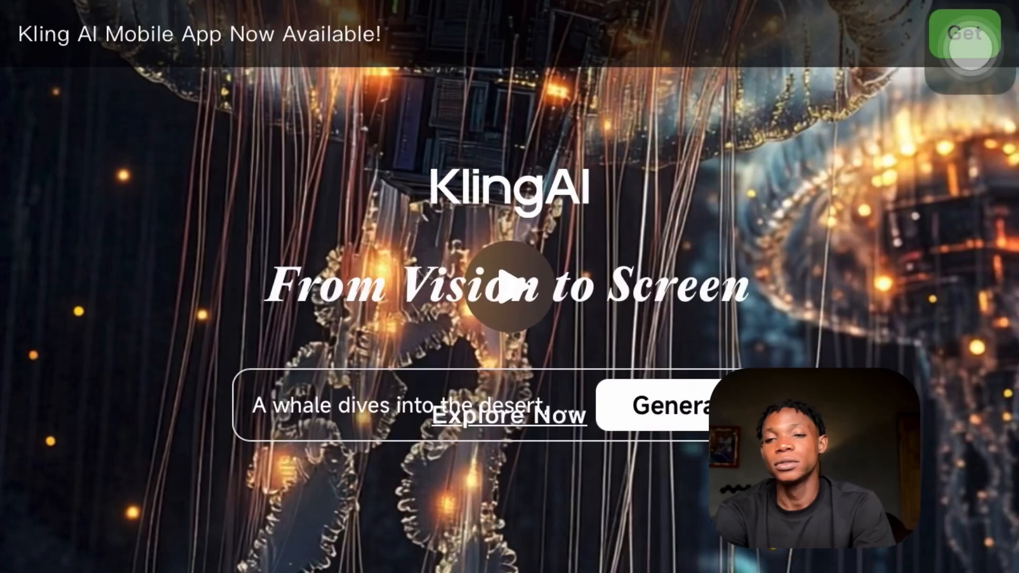
scroll(510, 287, down, 1)
scroll(509, 286, up, 2)
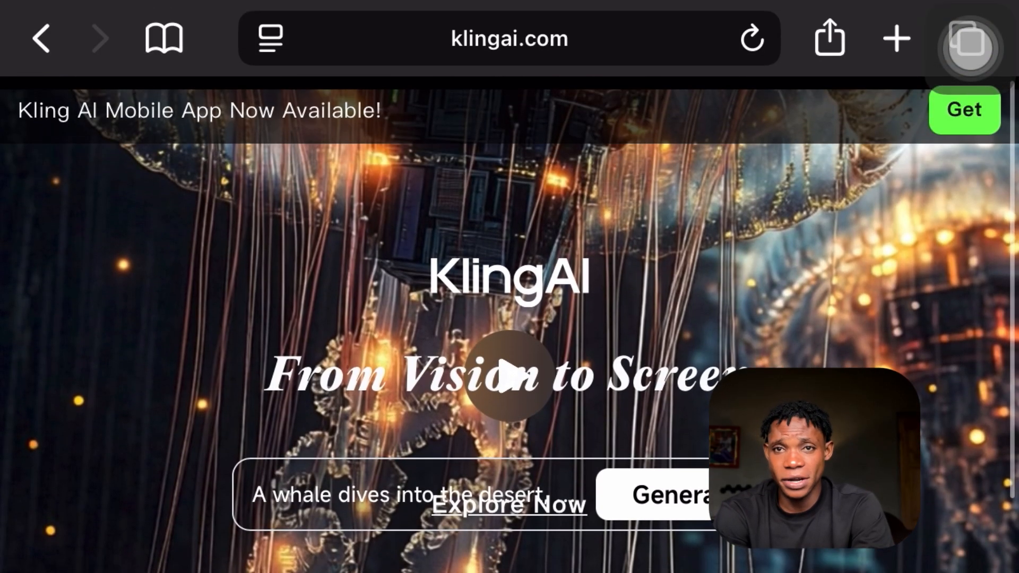
scroll(970, 47, down, 2)
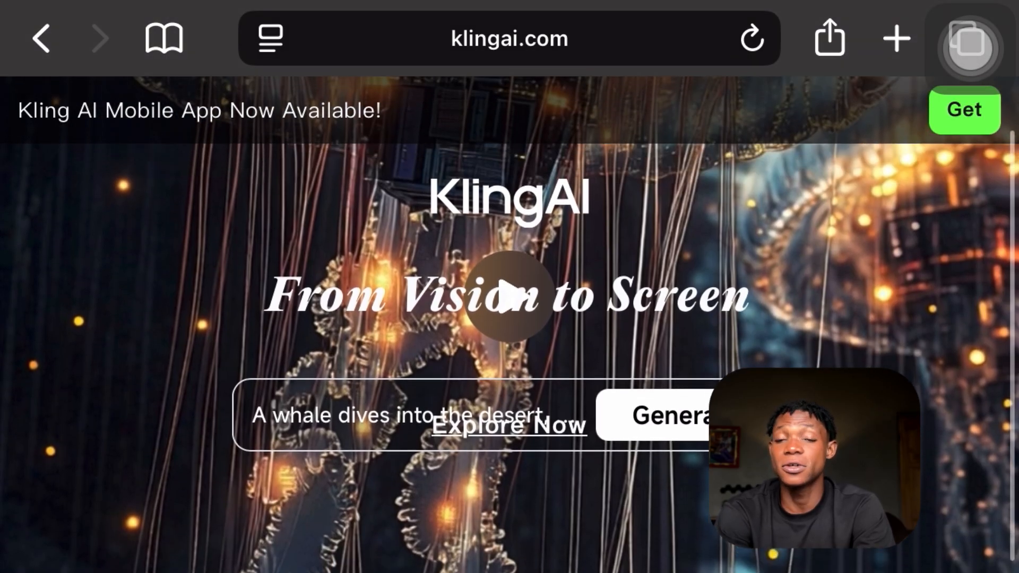
scroll(971, 46, up, 1)
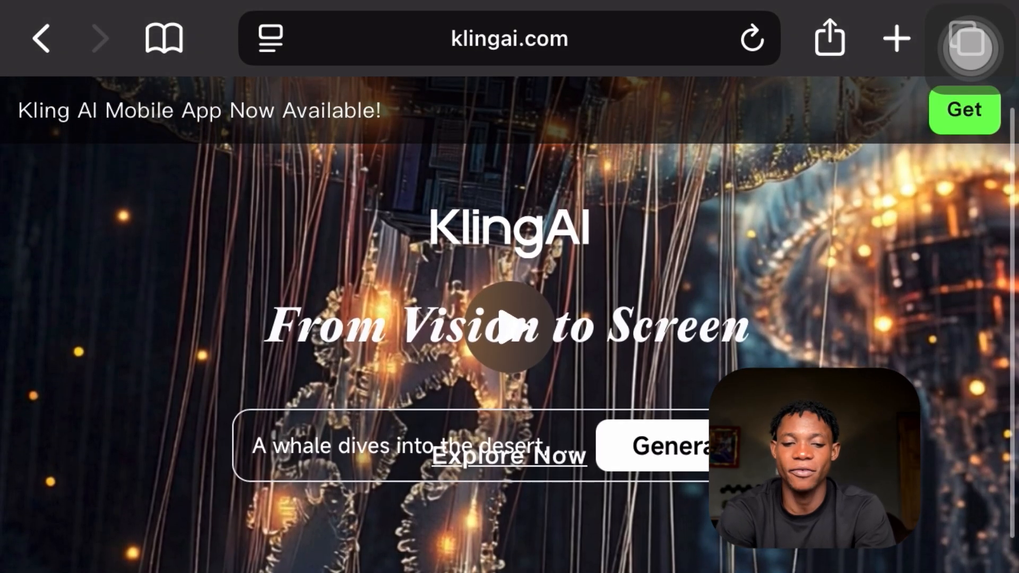
scroll(971, 46, down, 2)
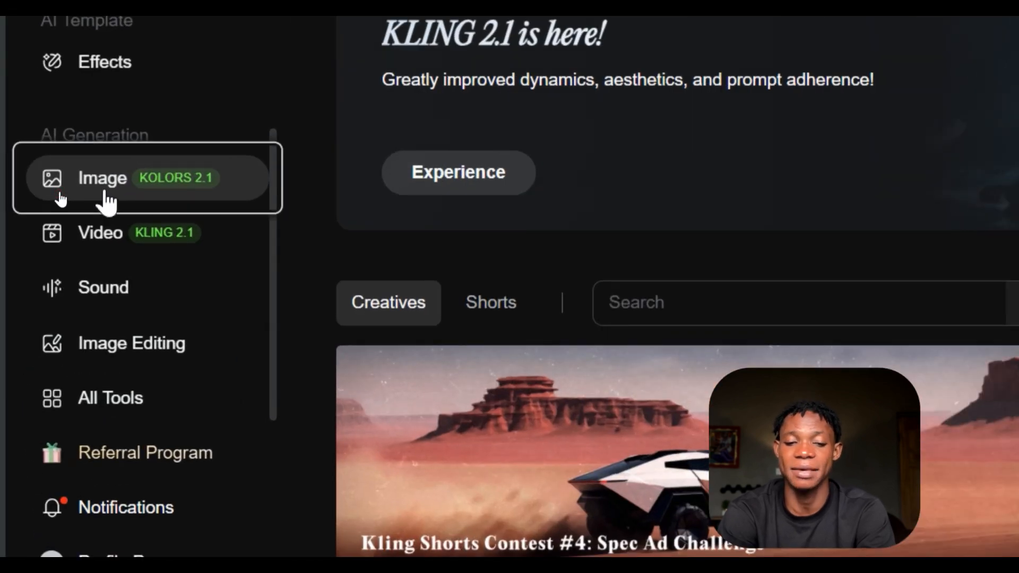
- Open the AI Virtual Try-On mode of the Virtual Try-On Generator and browse its default models
click(106, 198)
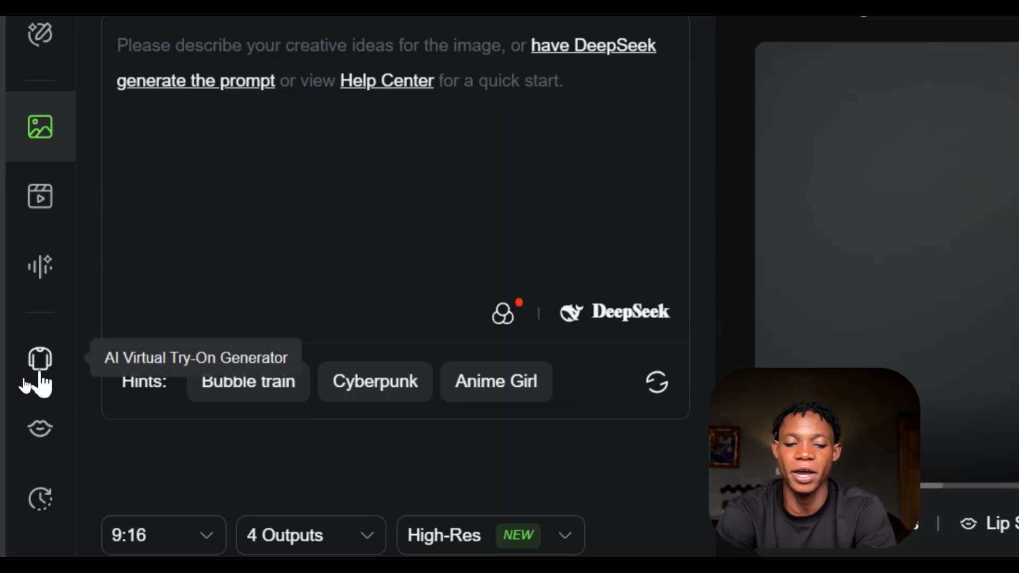
click(41, 374)
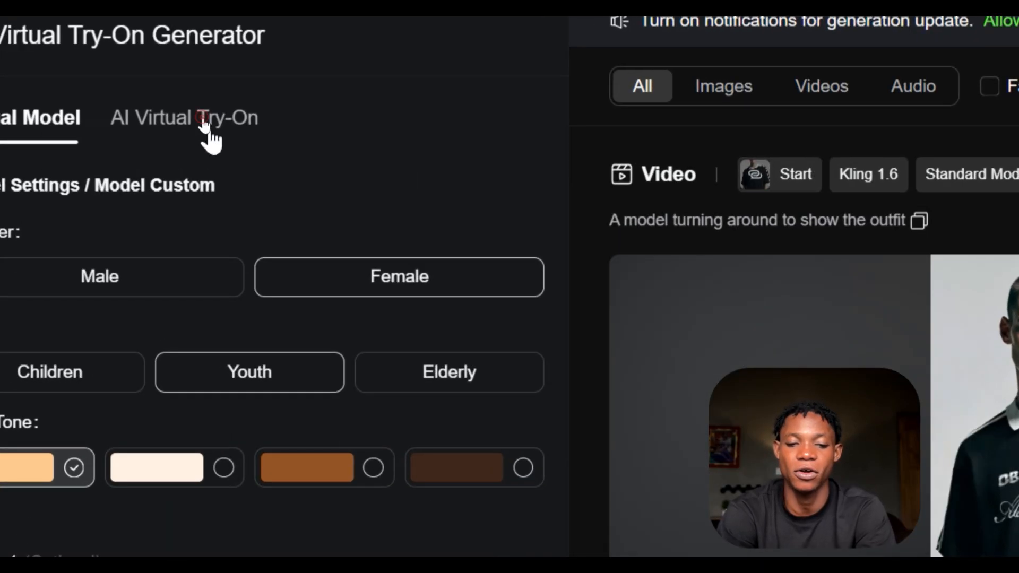
click(207, 125)
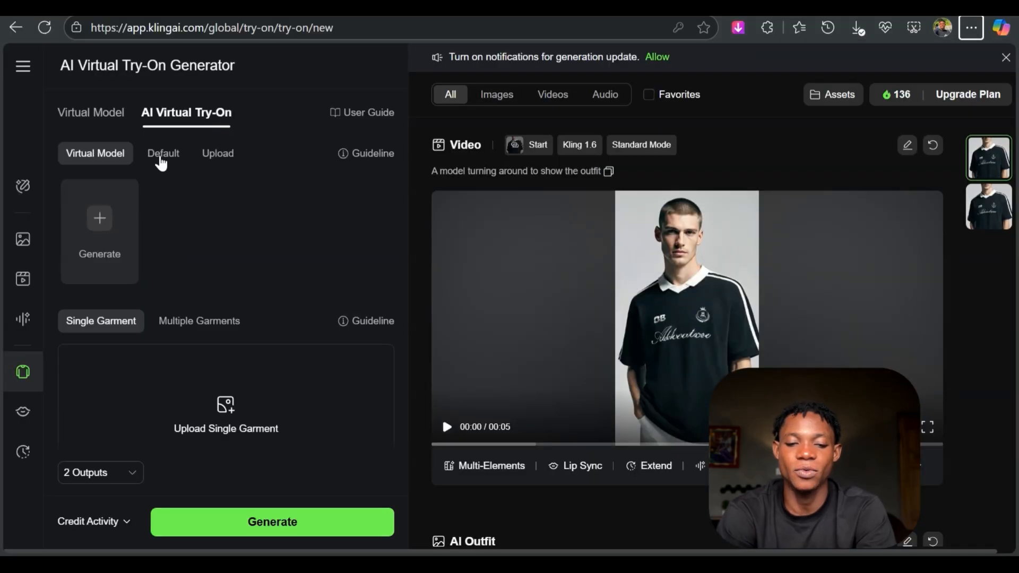
click(138, 193)
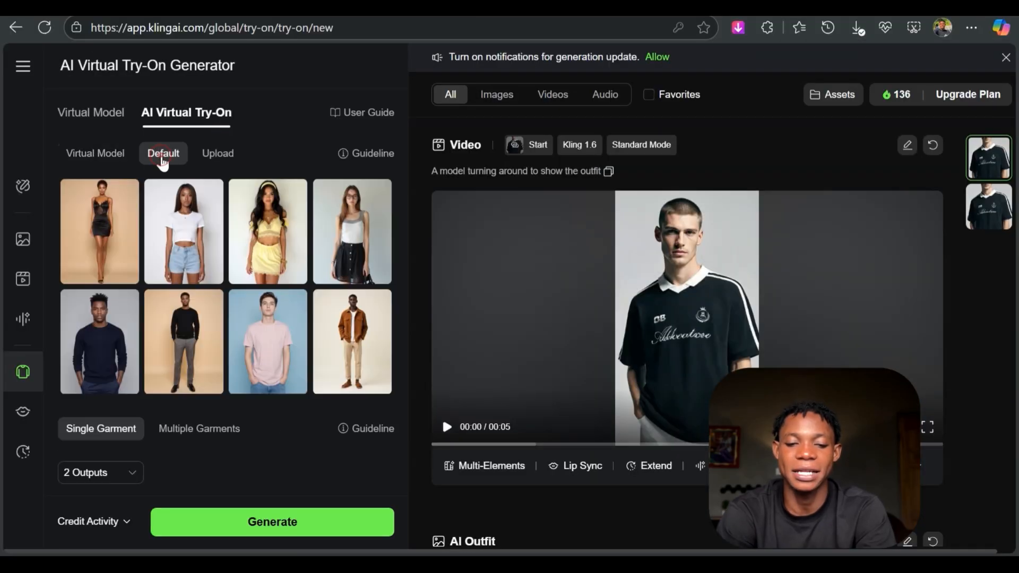
scroll(227, 282, down, 3)
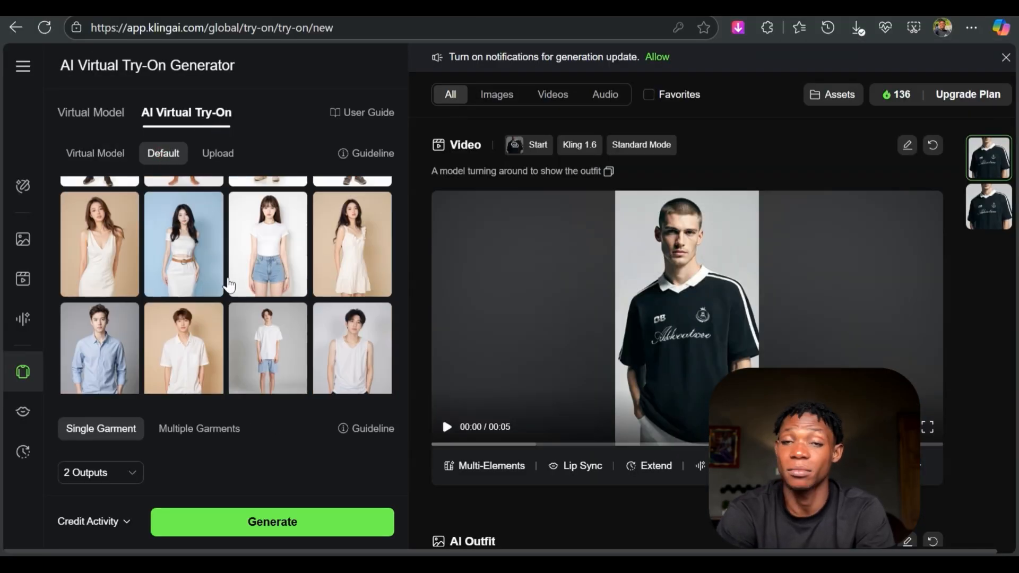
scroll(229, 292, up, 1)
scroll(234, 300, up, 3)
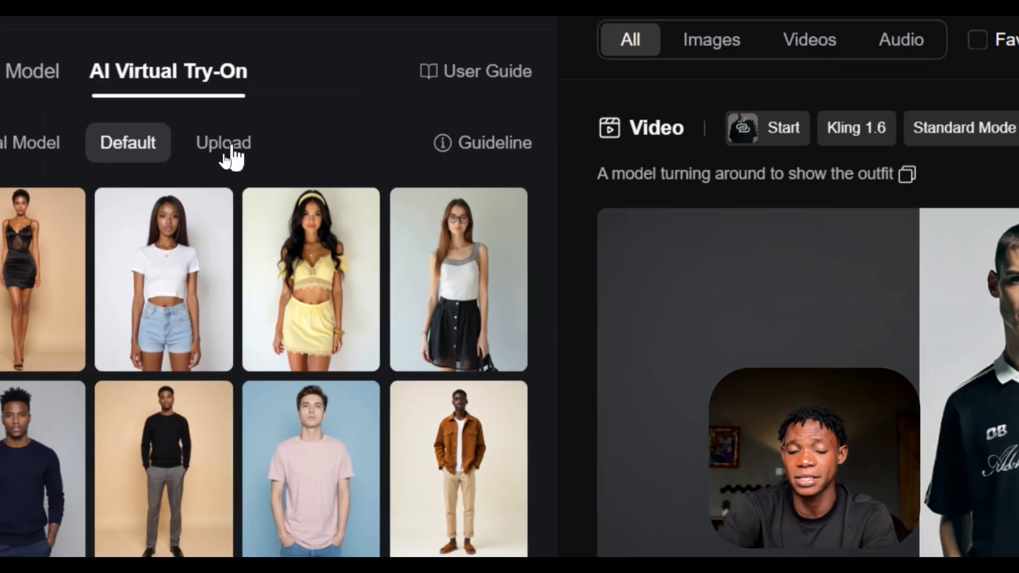
- Upload the PNG of the confident male fashion model in a white T-shirt from Downloads as the try-on model image
click(218, 155)
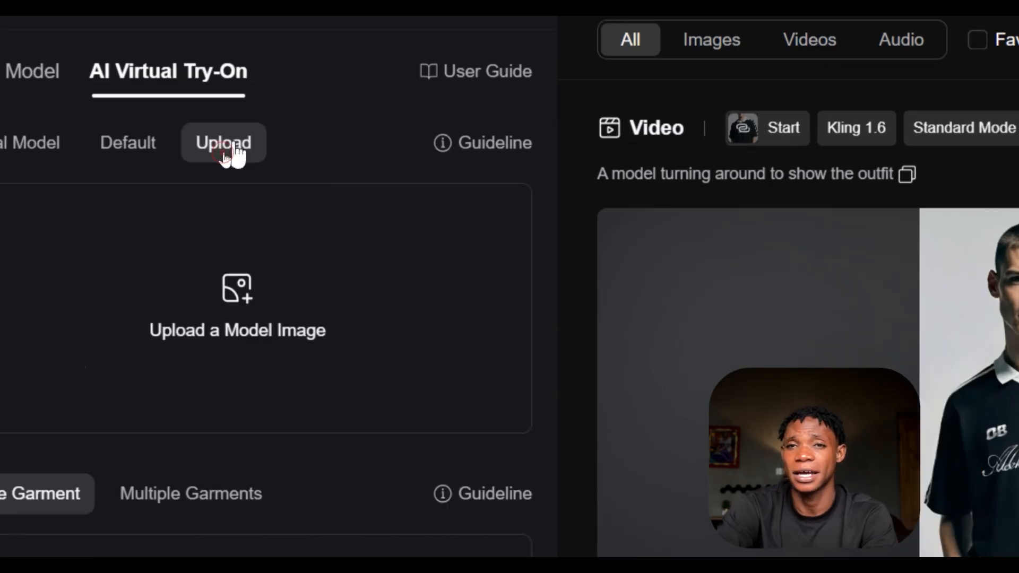
click(211, 254)
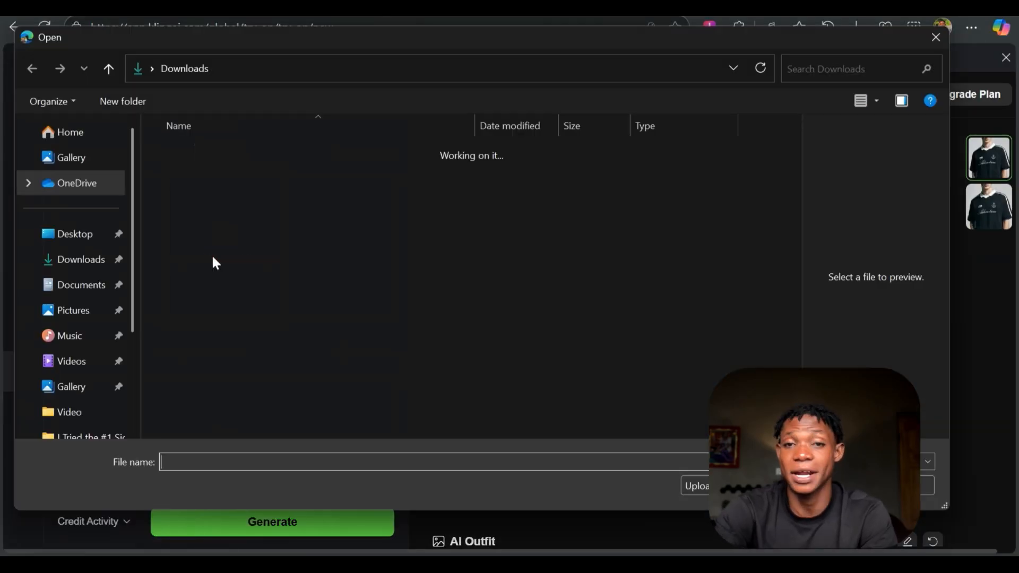
click(233, 173)
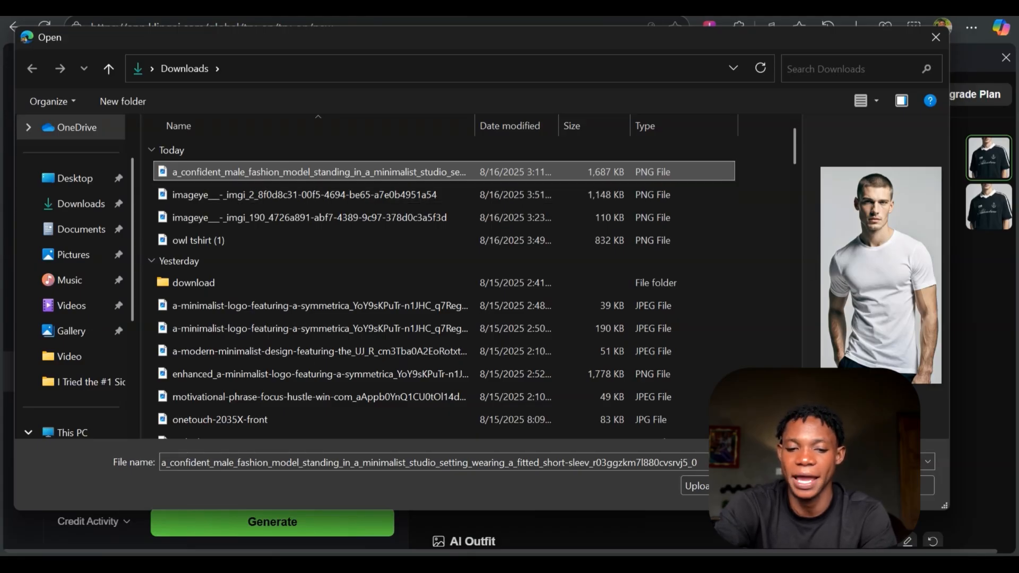
click(818, 486)
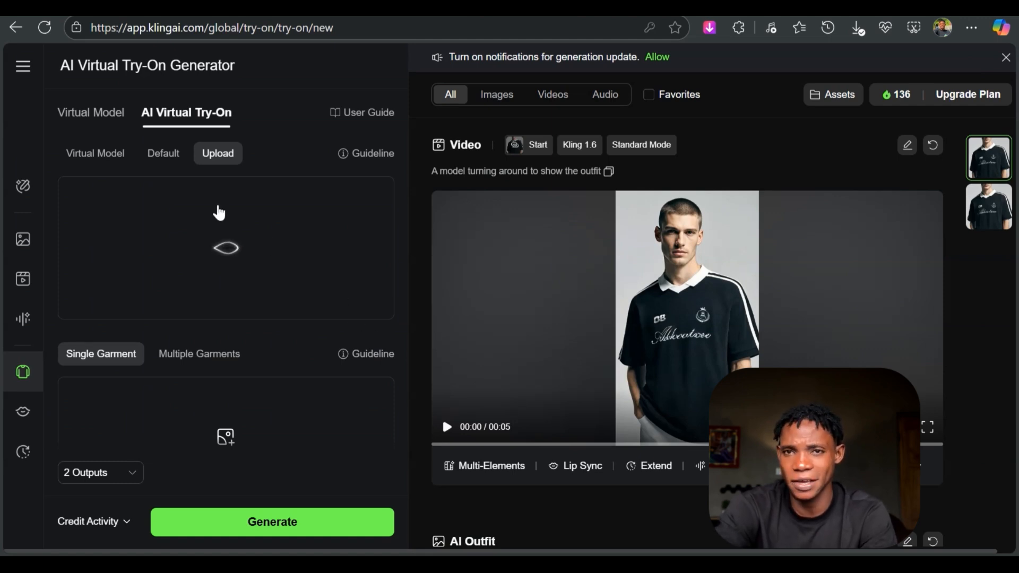
- Upload the saved black owl tee mockup as the single garment and generate the try-on images
scroll(219, 213, down, 3)
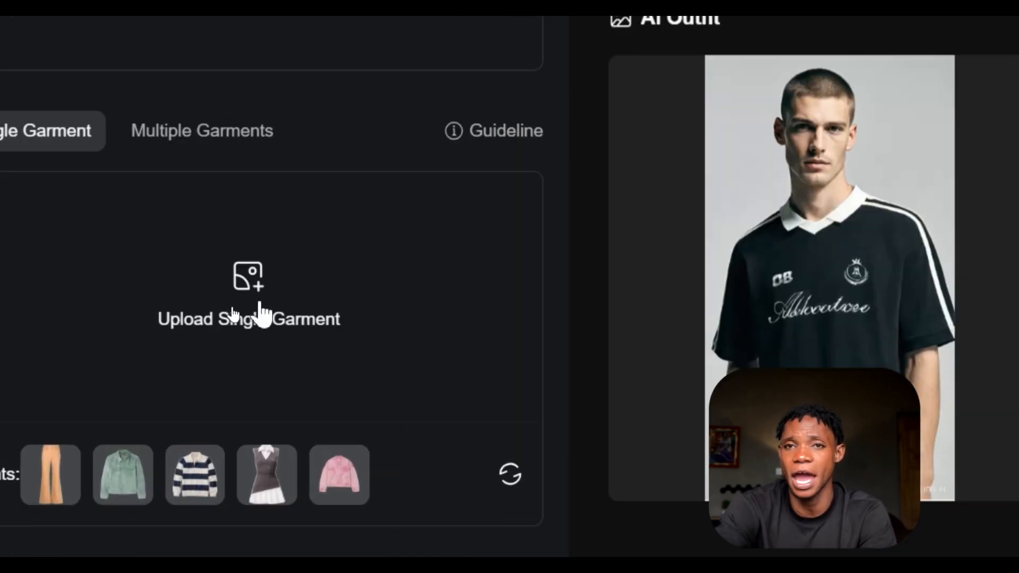
click(261, 308)
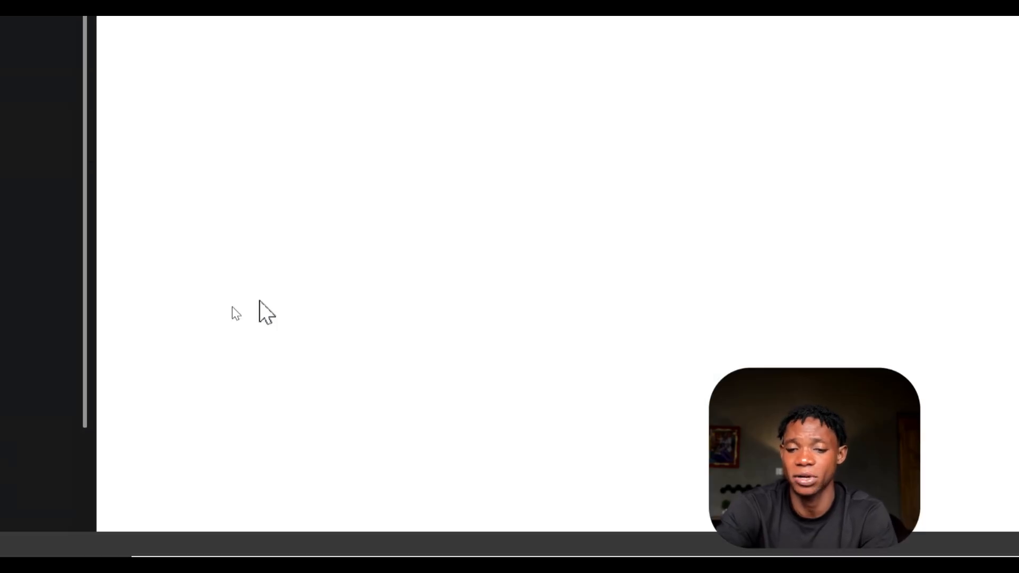
click(234, 195)
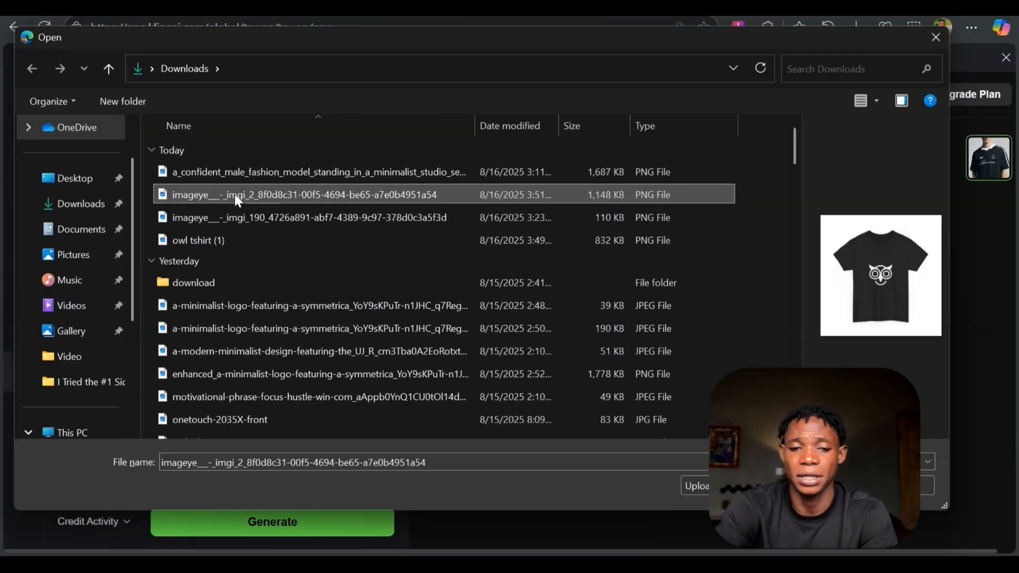
double_click(759, 204)
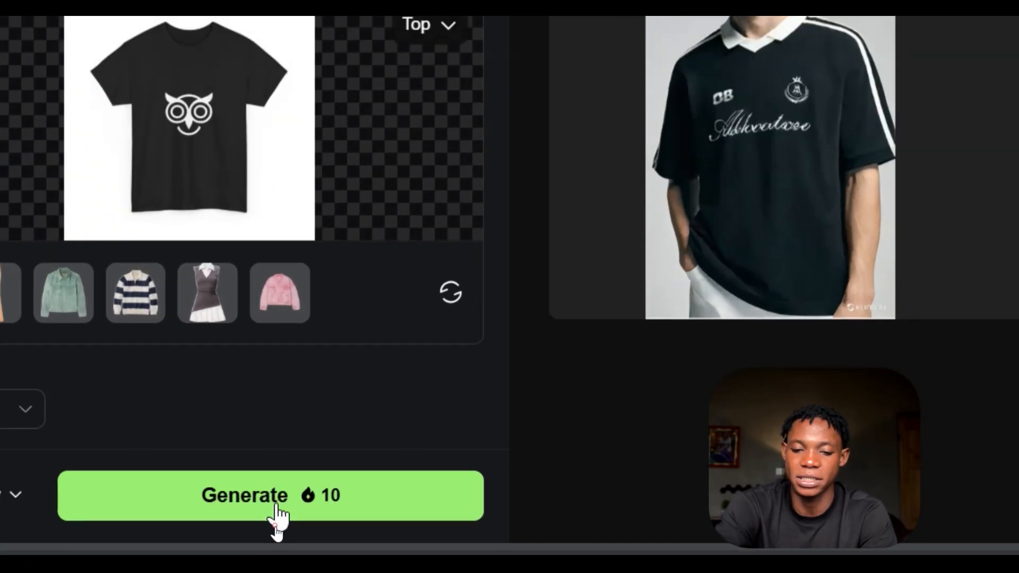
click(277, 515)
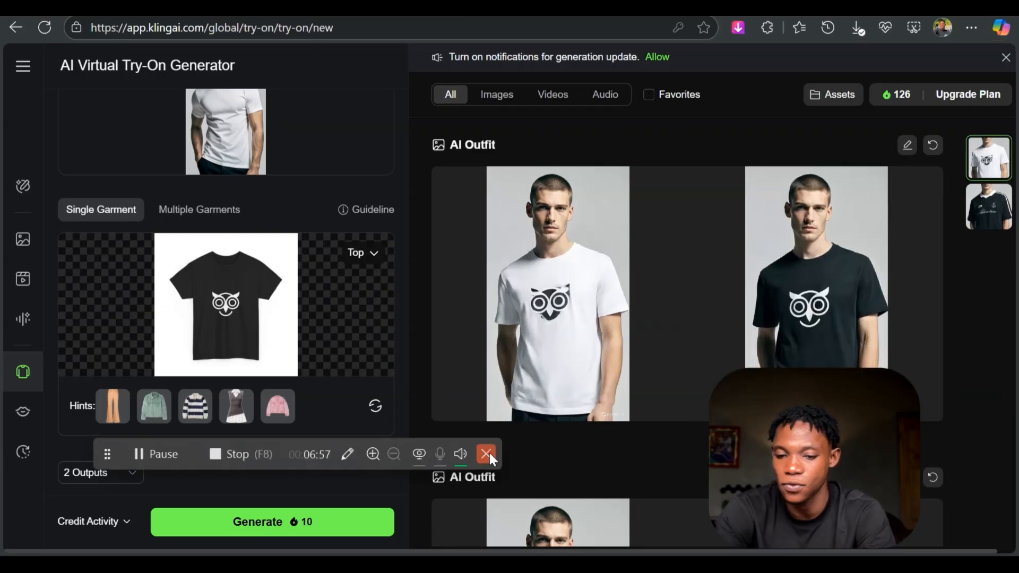
- Enlarge the generated image of the model in the black owl tee and use it as a video's start frame
mouse_move(366, 210)
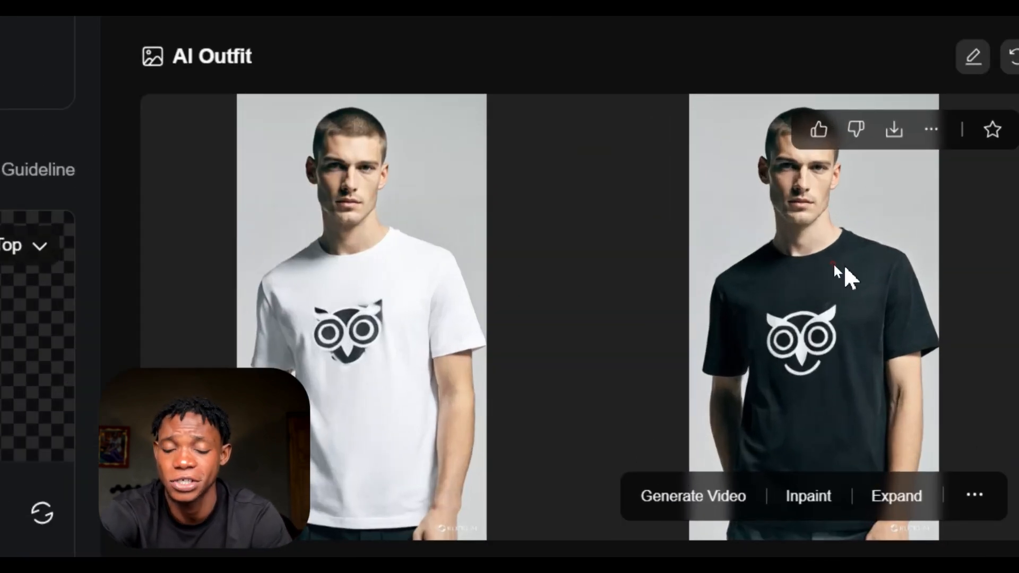
click(846, 267)
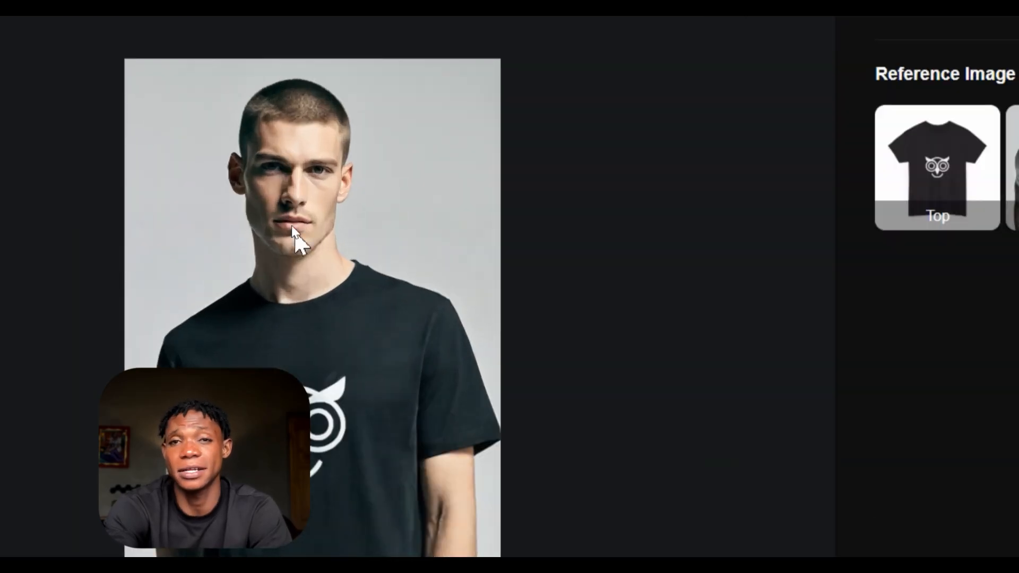
scroll(341, 282, down, 1)
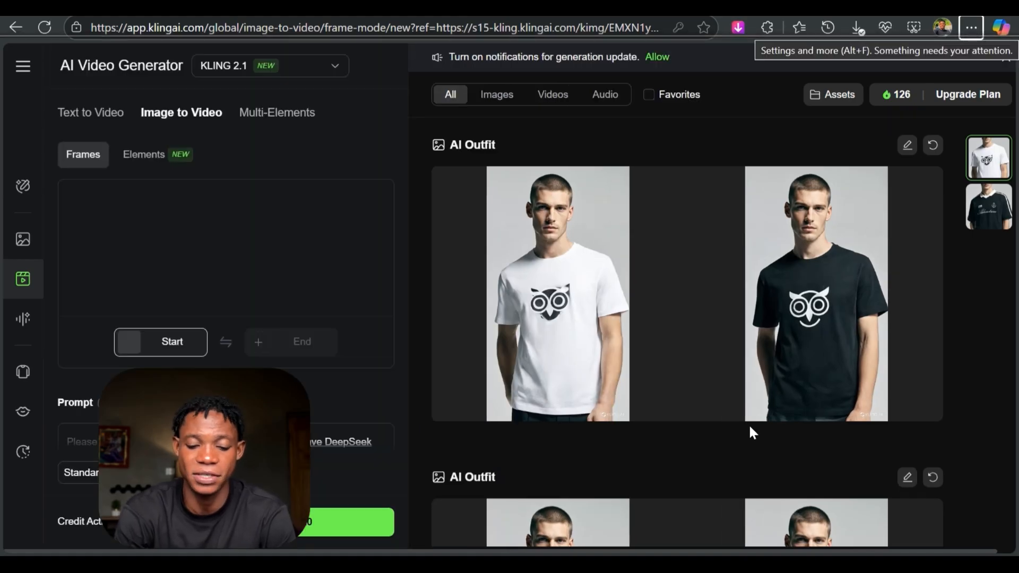
- Set the video prompt to "A model showing to show the outfit from the front"
click(165, 432)
text(A model turning around to show the outfit)
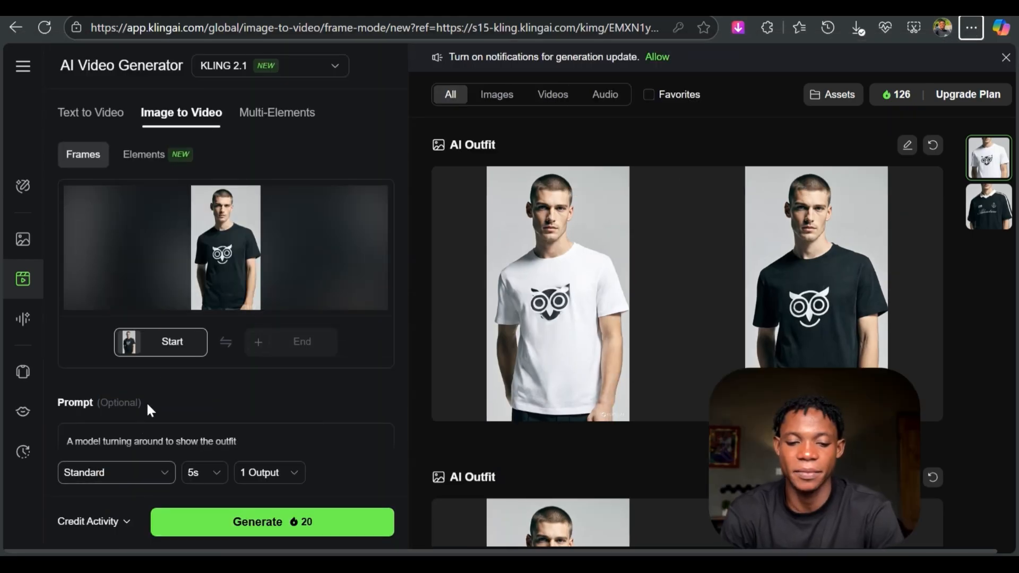
scroll(173, 361, down, 2)
scroll(178, 371, down, 2)
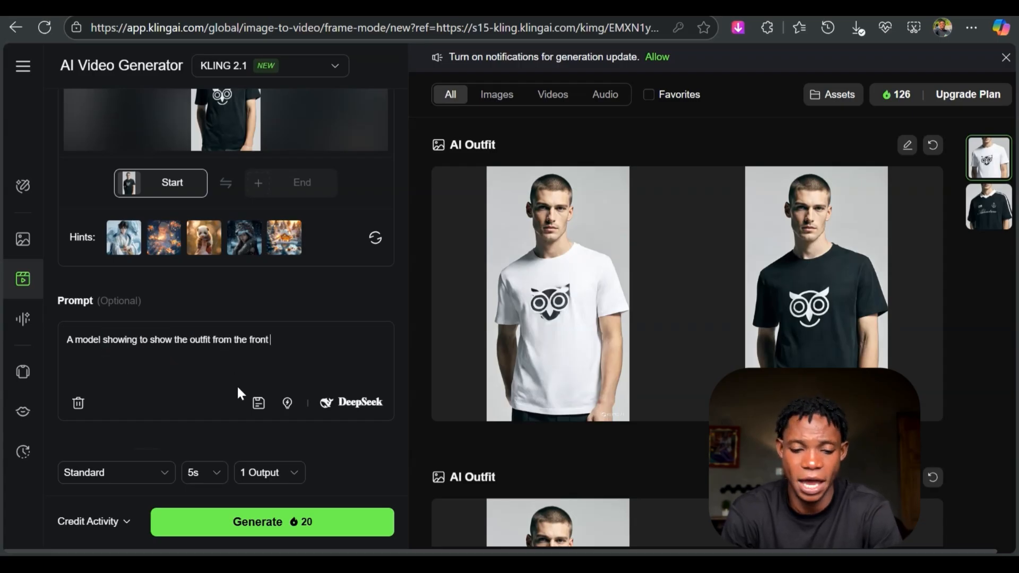
- Choose a 5s duration for the standard-mode video and generate it
scroll(238, 393, down, 3)
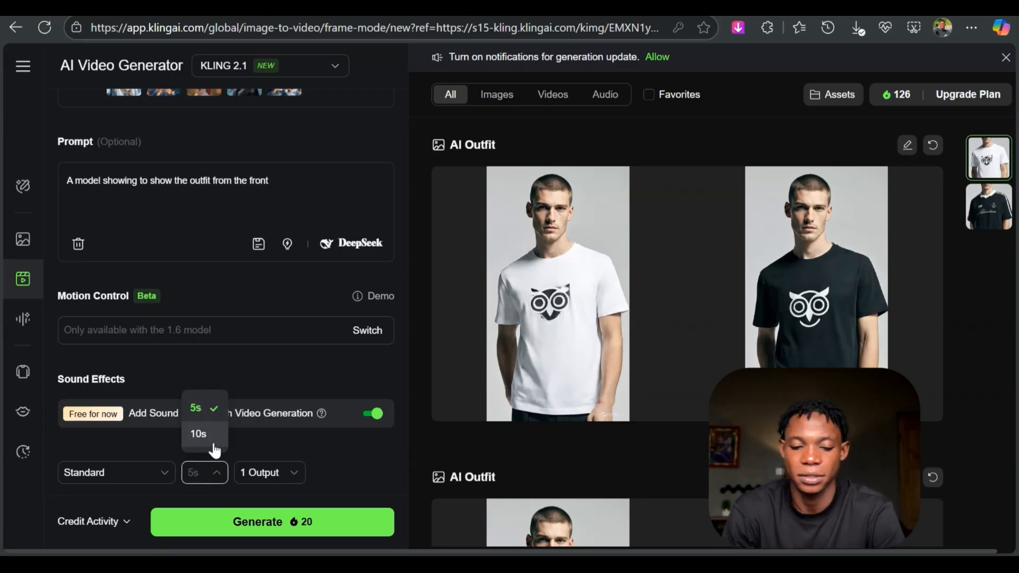
click(211, 412)
click(255, 522)
scroll(719, 308, down, 5)
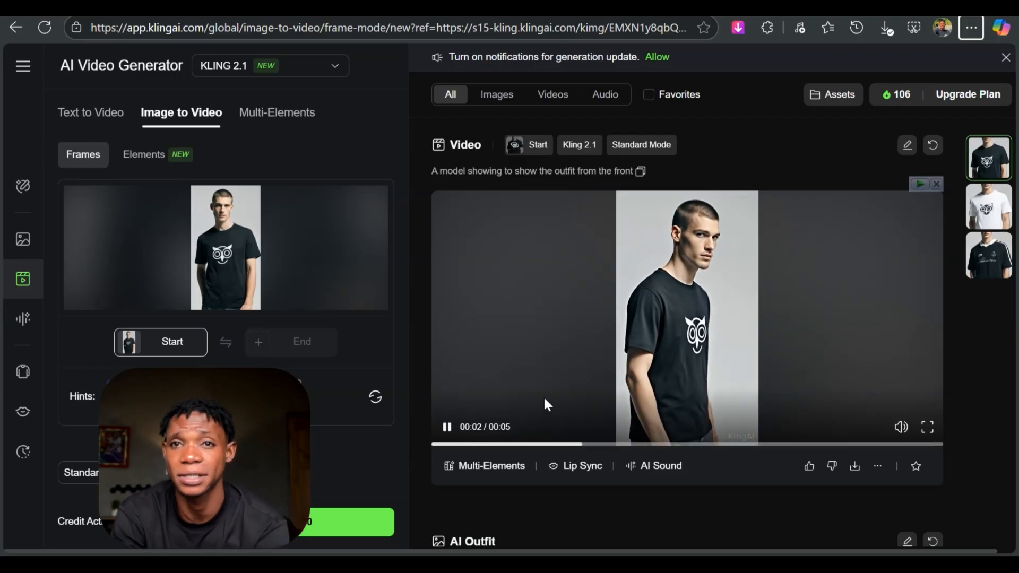
- Preview the generated owl tee video and download it as an MP4 without audio
click(658, 445)
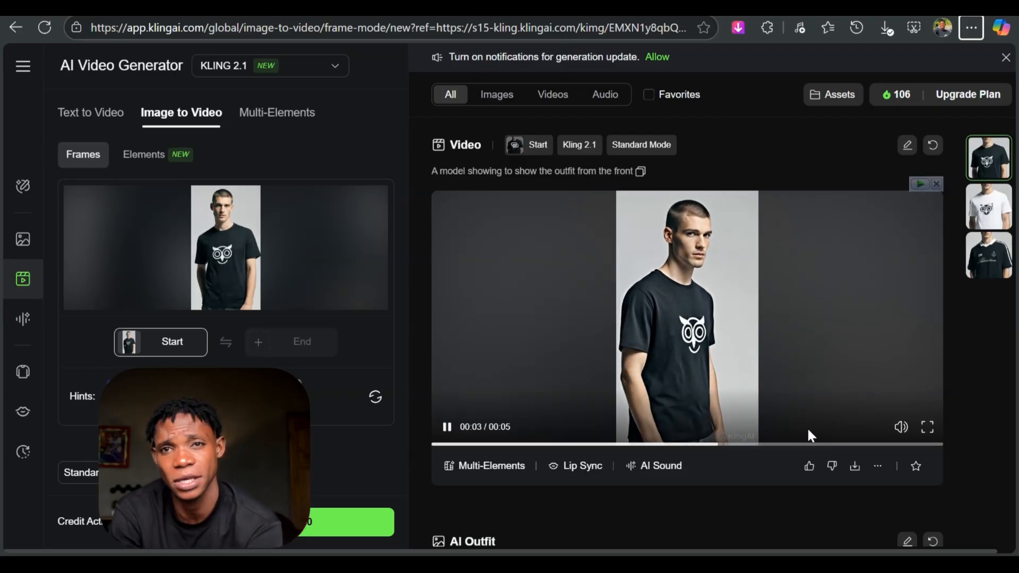
click(855, 467)
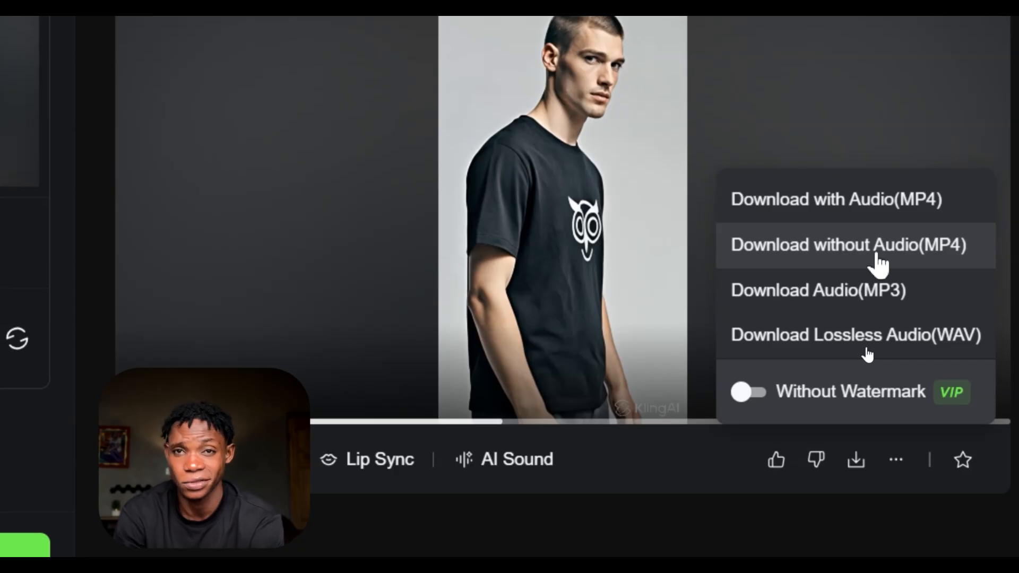
click(879, 258)
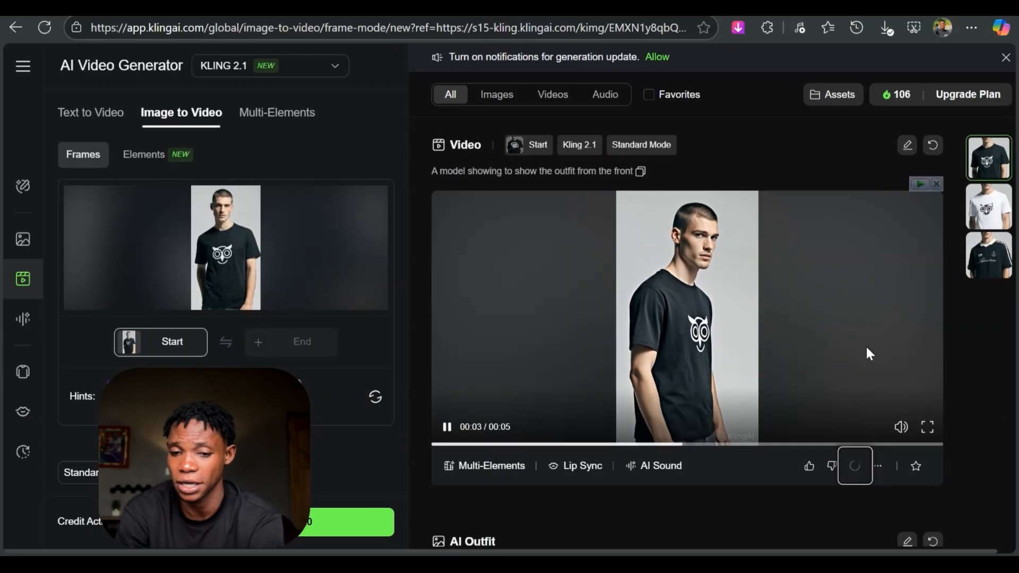